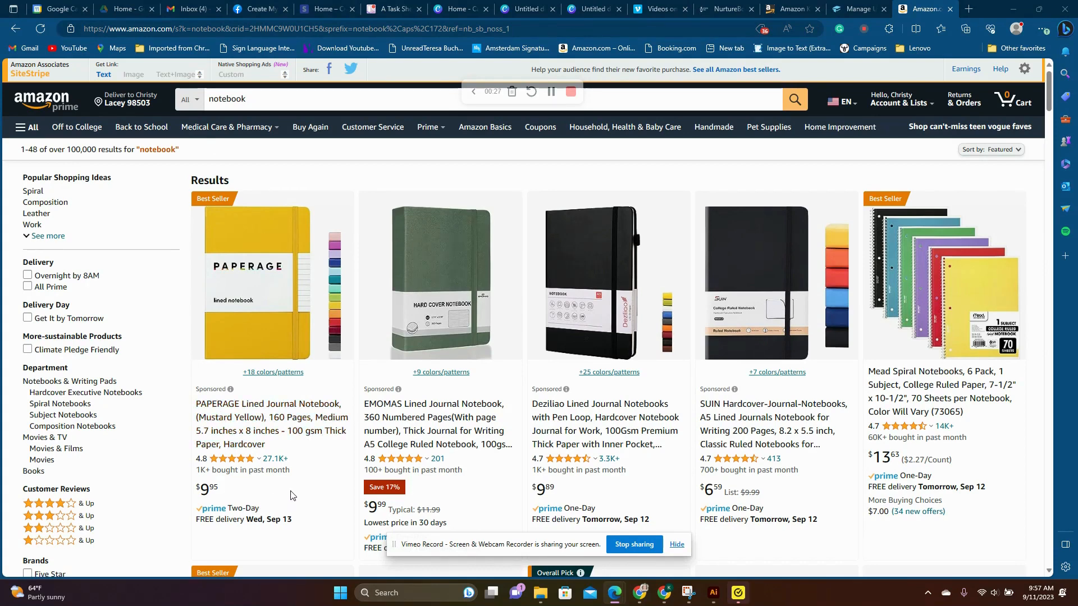
- Switch from the Amazon results to Canva's home page and open the custom size settings for a new design
left_click(645, 12)
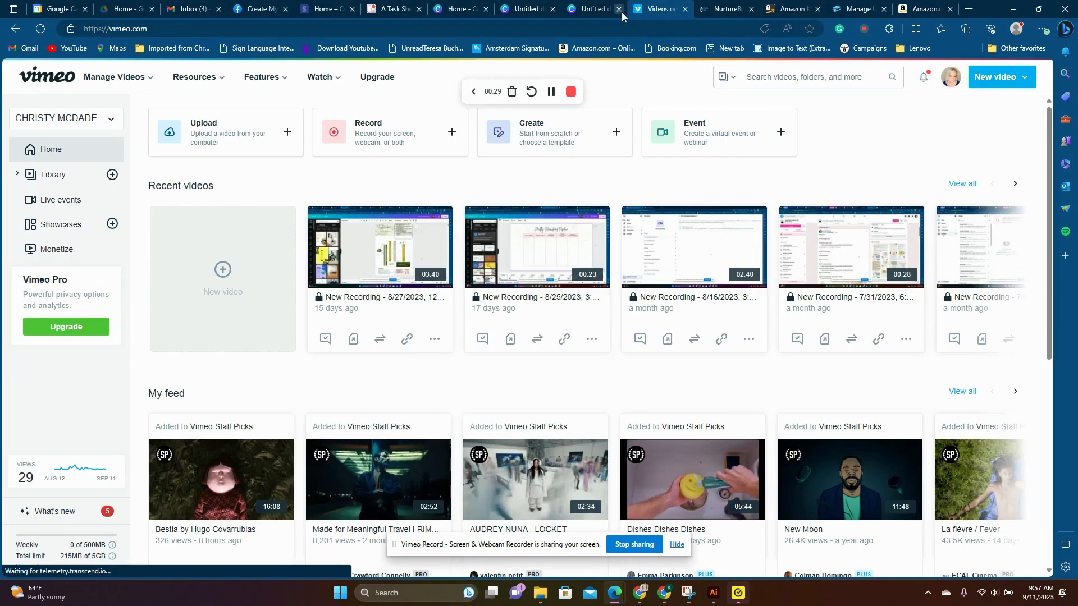
left_click(594, 12)
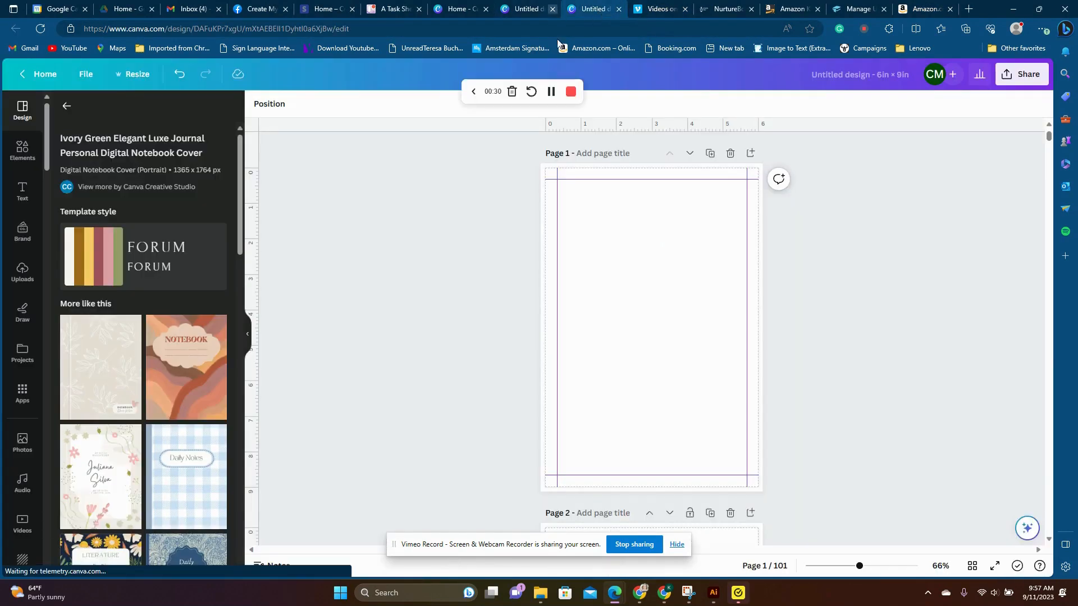
left_click(528, 10)
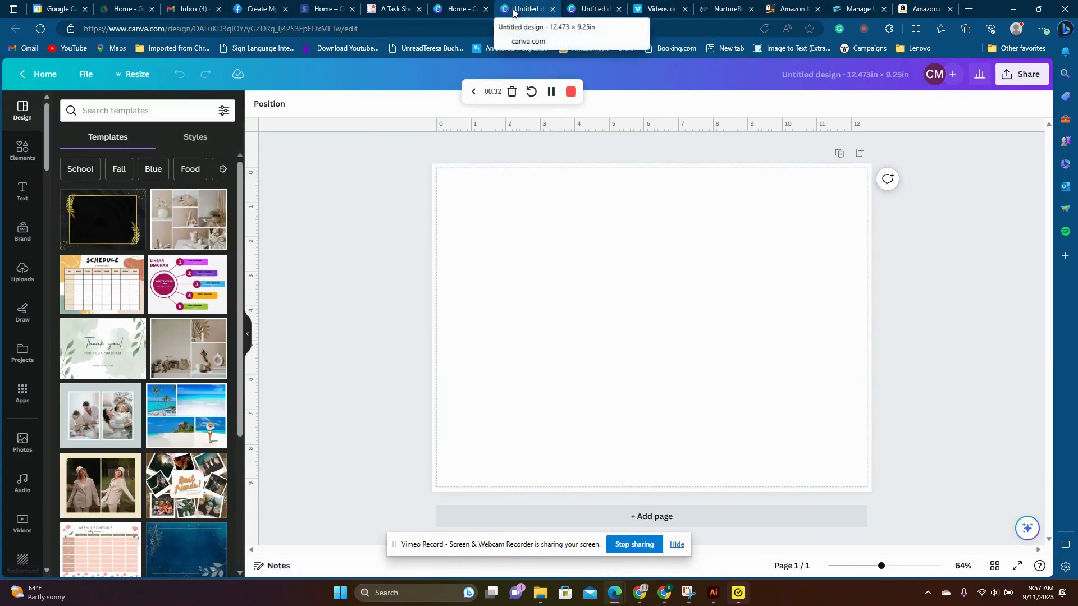
left_click(456, 8)
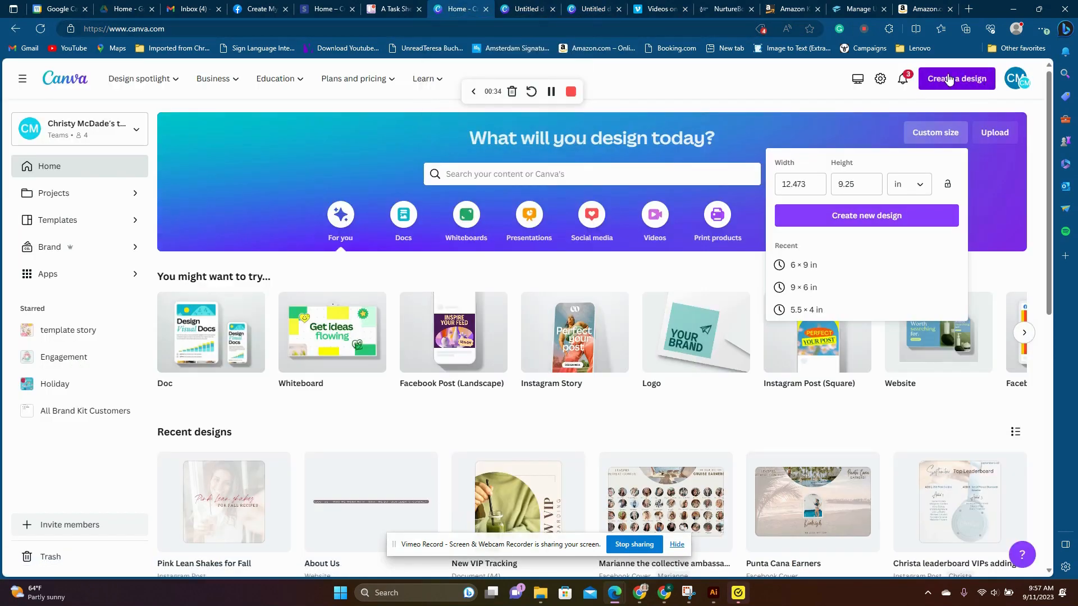
left_click(949, 79)
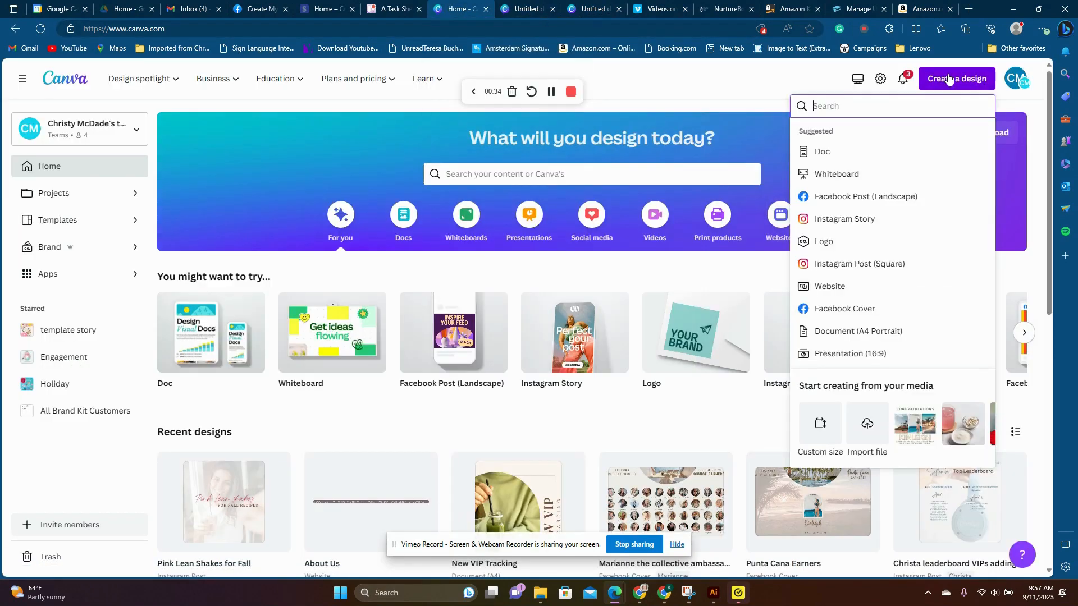
left_click(832, 423)
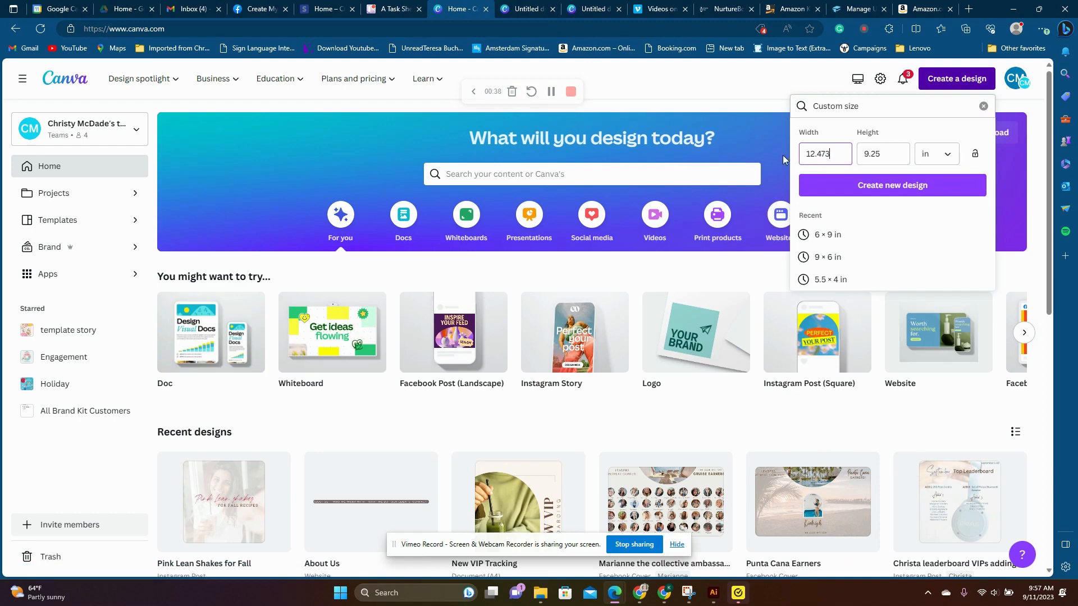
- Set the new design's custom size to 6 in wide and 9 in high
key("BackSpace")
key("BackSpace")
key("BackSpace")
key("BackSpace")
key("BackSpace")
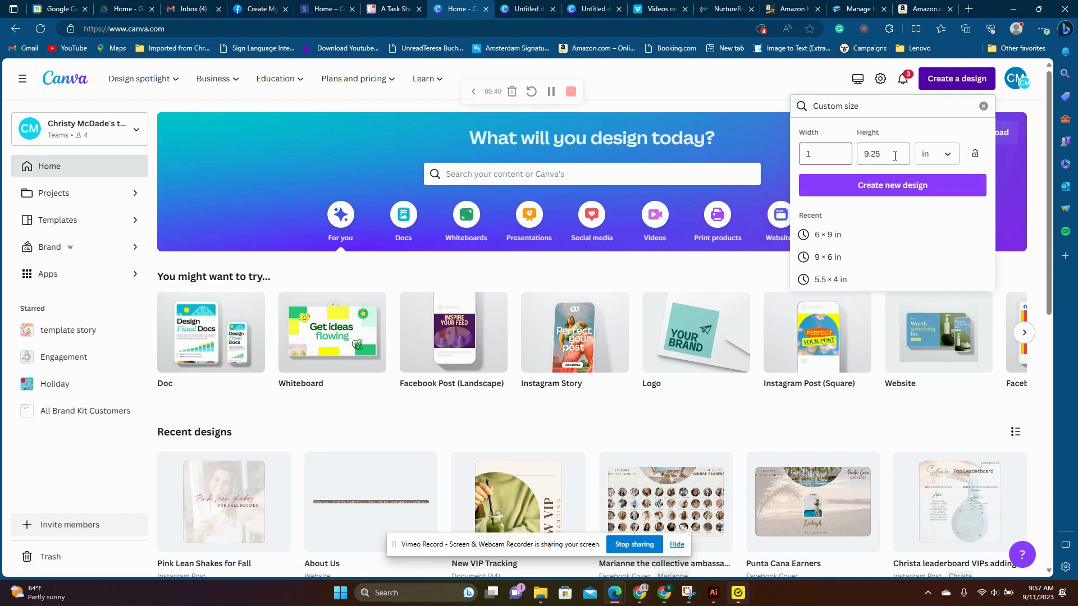
key("BackSpace")
left_click(895, 157)
key("BackSpace")
key("BackSpace")
key("BackSpace")
key("BackSpace")
left_click(833, 158)
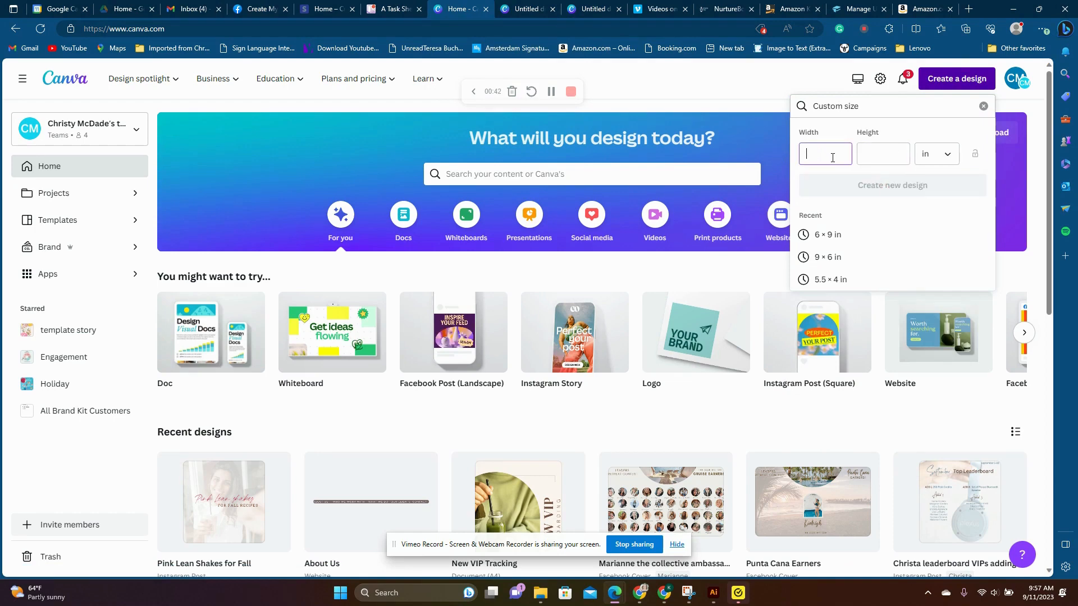
key("Tab")
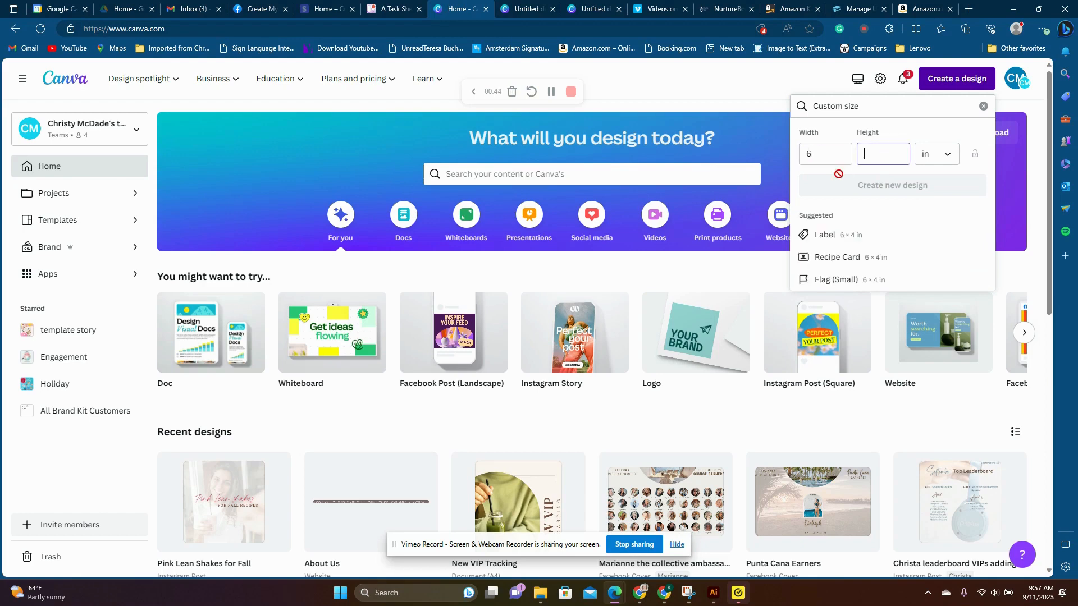
type("9")
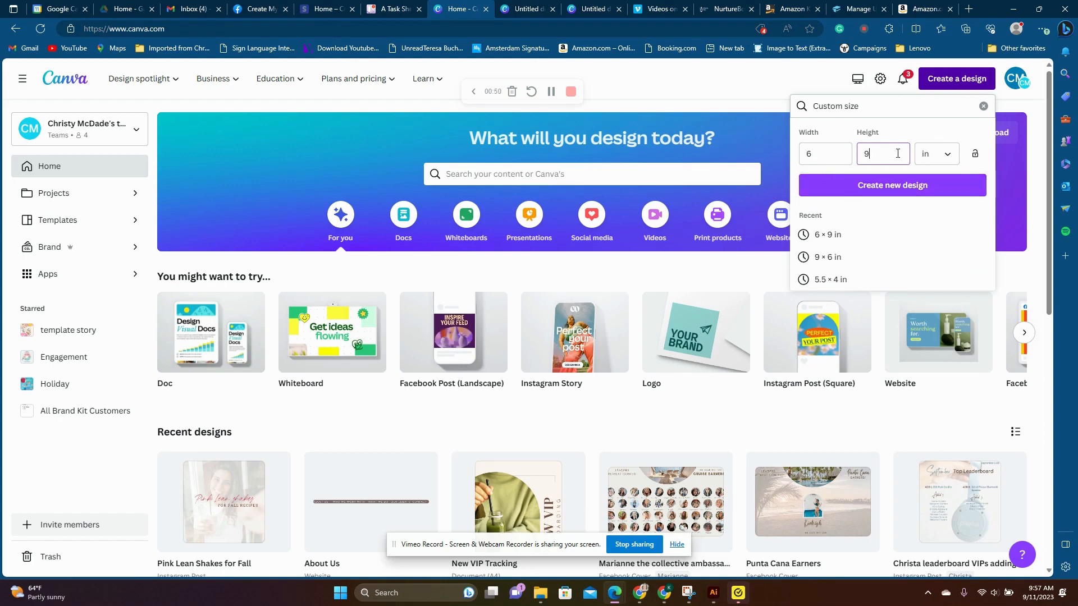
- Switch to the existing untitled 6 × 9 in design and check its rulers and guides view settings
left_click(590, 9)
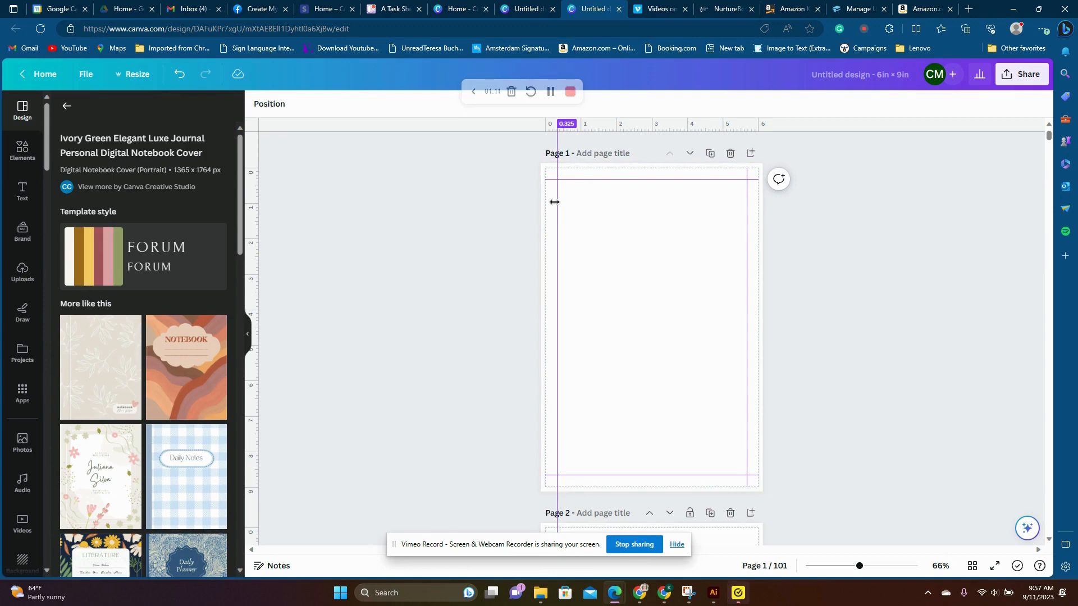
left_click(86, 82)
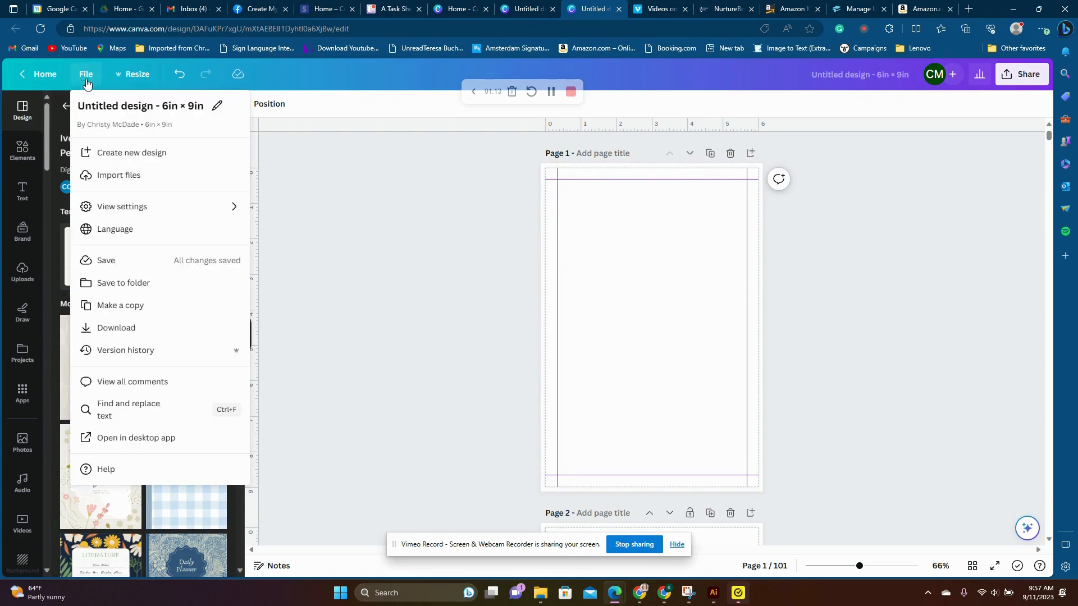
mouse_move(125, 216)
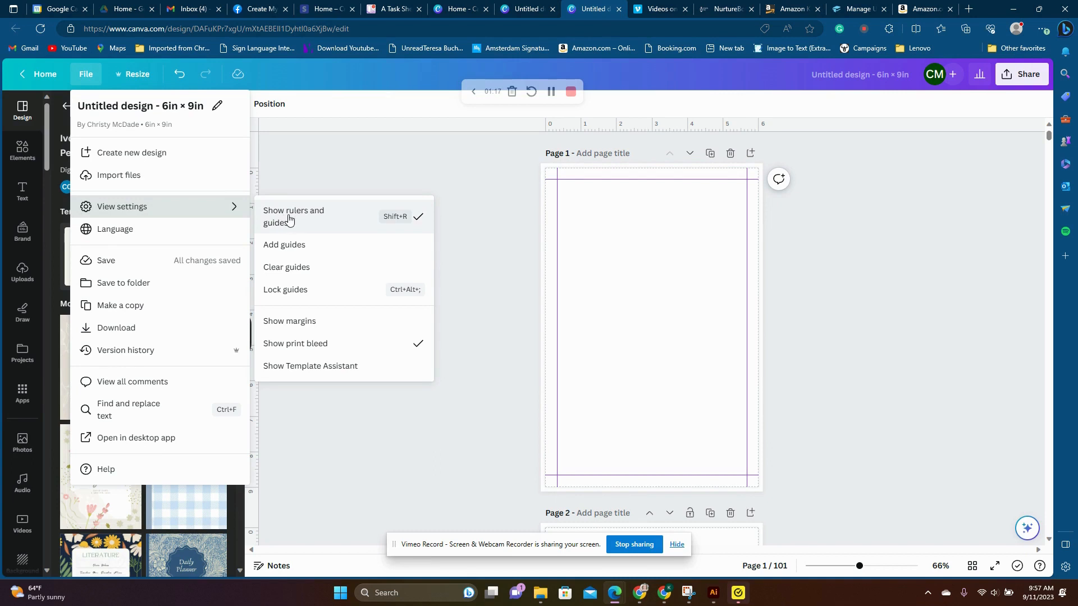
left_click(629, 147)
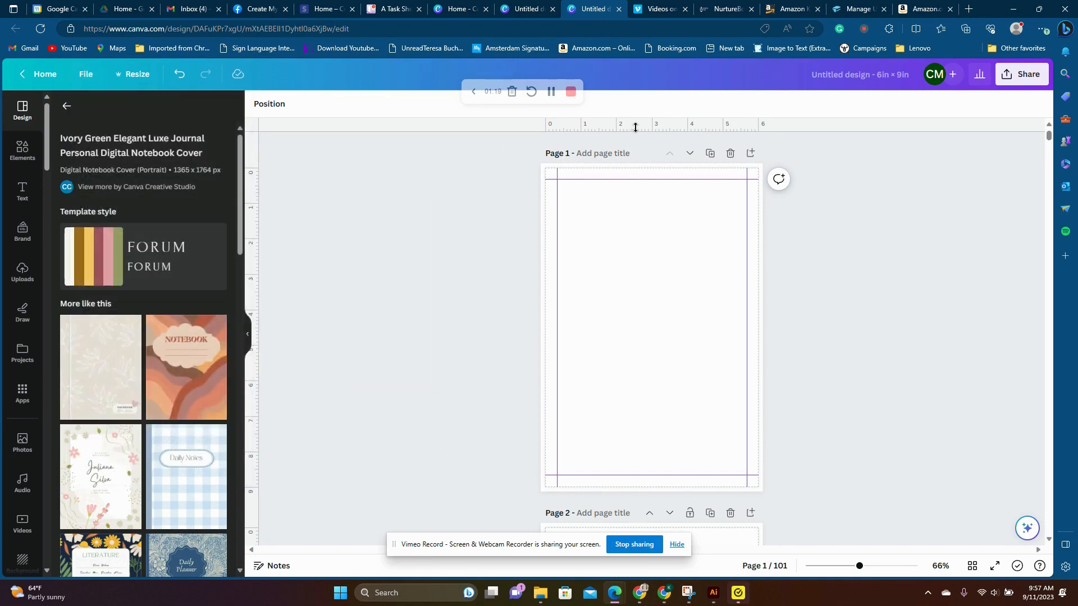
- Place a horizontal guide across page 1 to mark its top margin
left_click_drag(635, 130, 633, 179)
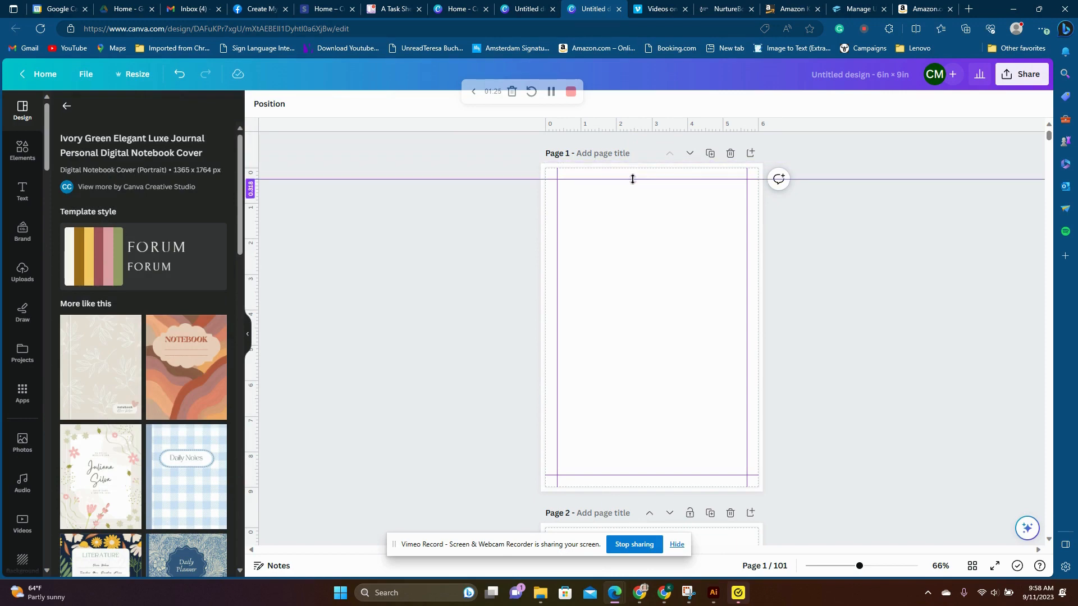
left_click_drag(634, 179, 636, 179)
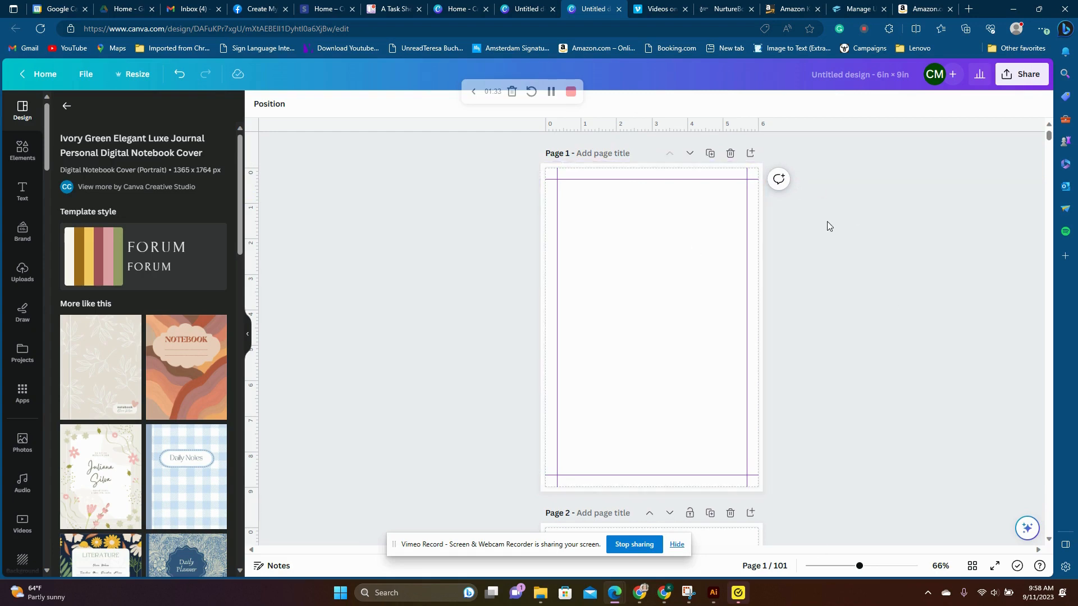
left_click(763, 247)
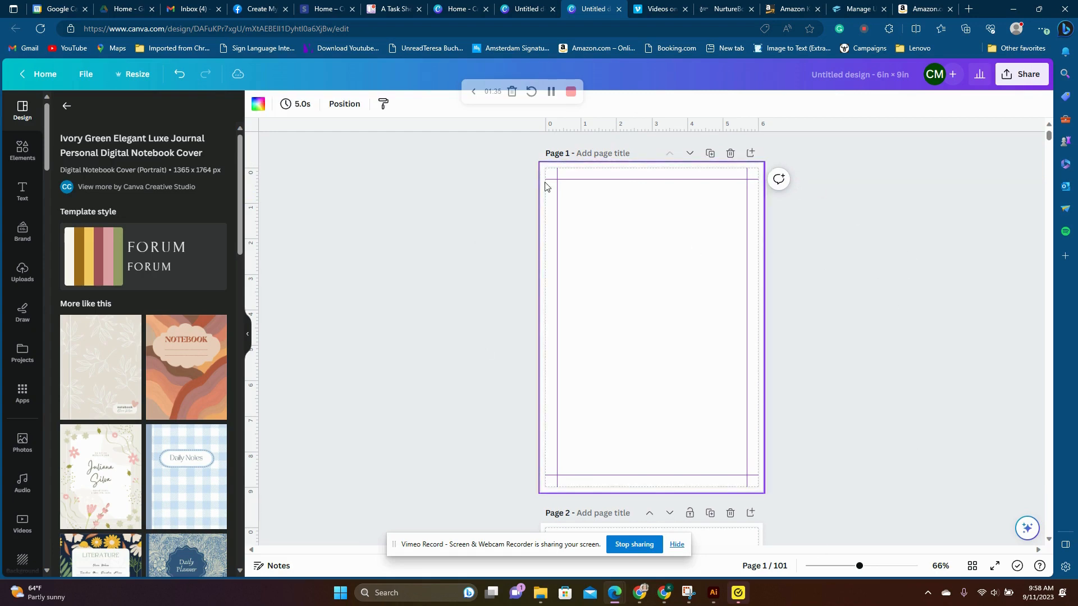
- Turn off the print bleed display for the design
left_click(93, 81)
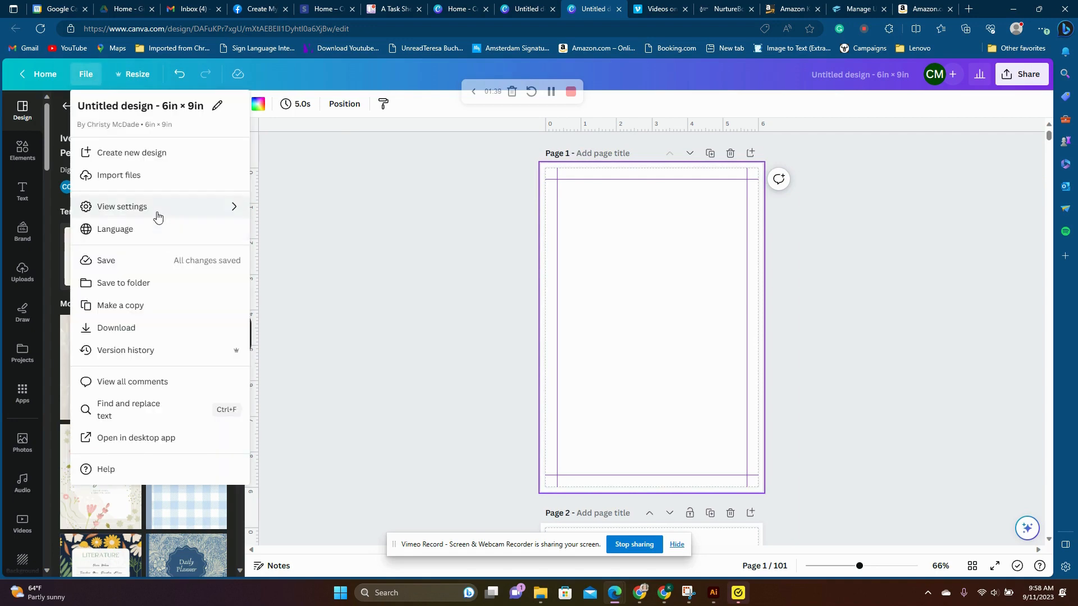
mouse_move(157, 209)
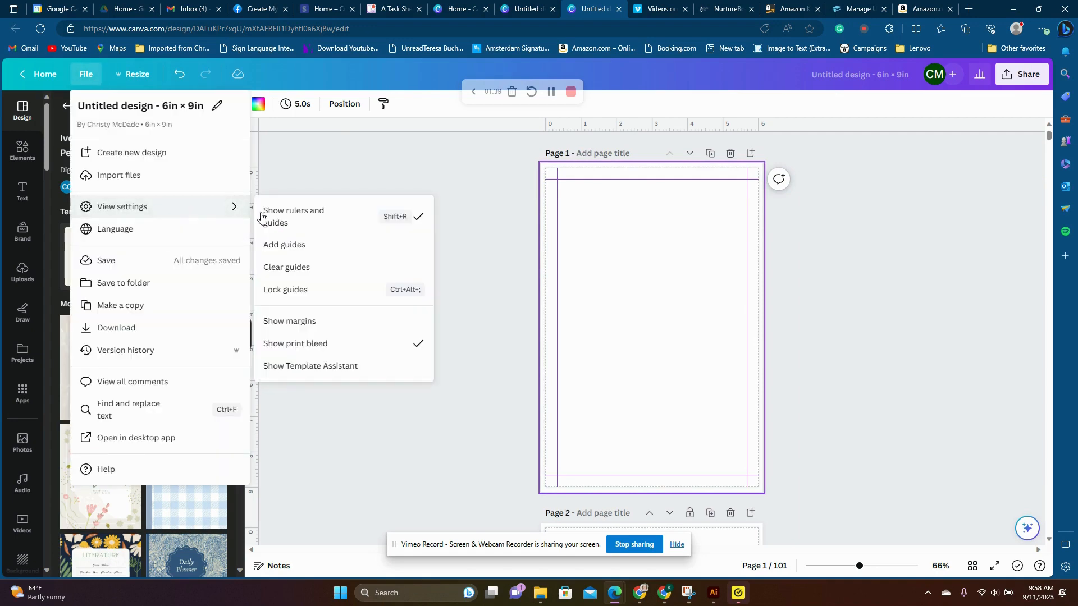
left_click(353, 348)
left_click(840, 293)
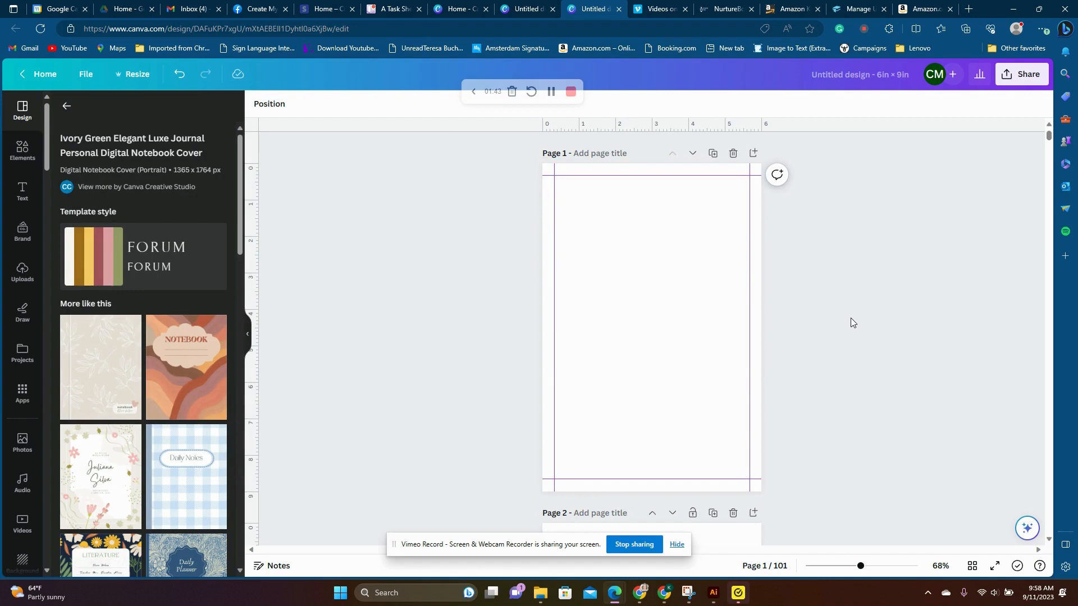
- Search the design templates for "notebook"
left_click_drag(562, 128, 634, 494)
left_click(65, 107)
left_click_drag(157, 112, 124, 115)
key("BackSpace")
key("Return")
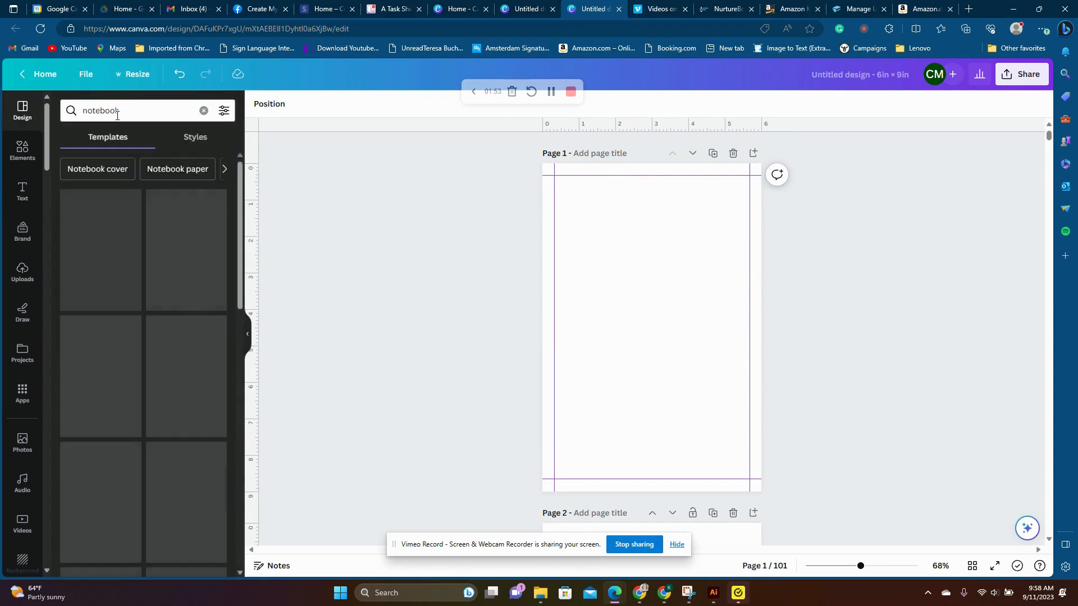
- Apply the Clean Minimalist Illustration Floral Notebook template with the NOTES heading and ruled lines to page 1
scroll(159, 296, "down", 3)
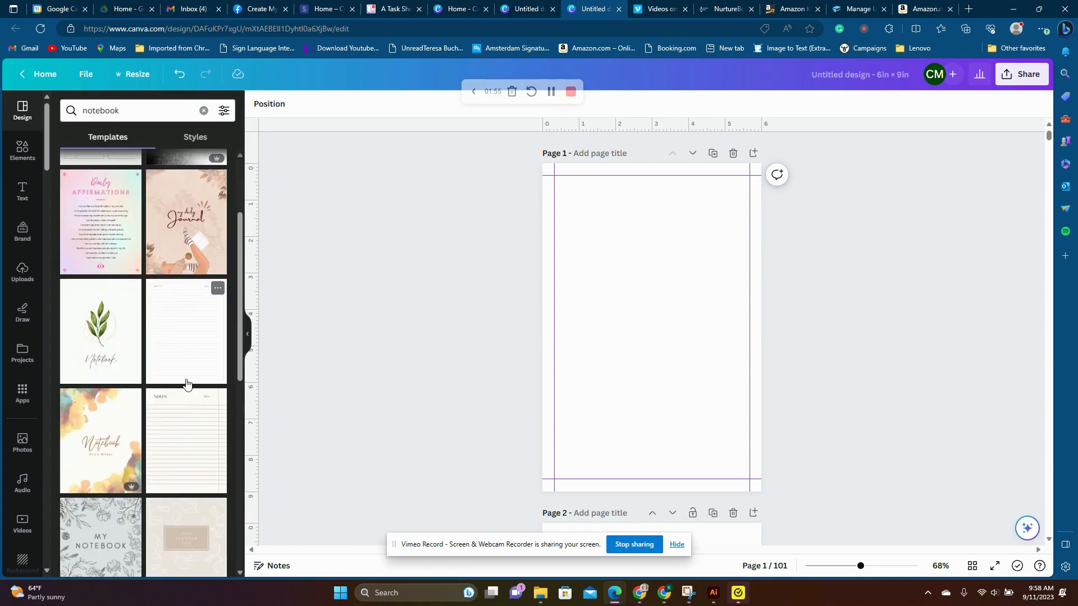
scroll(183, 375, "down", 10)
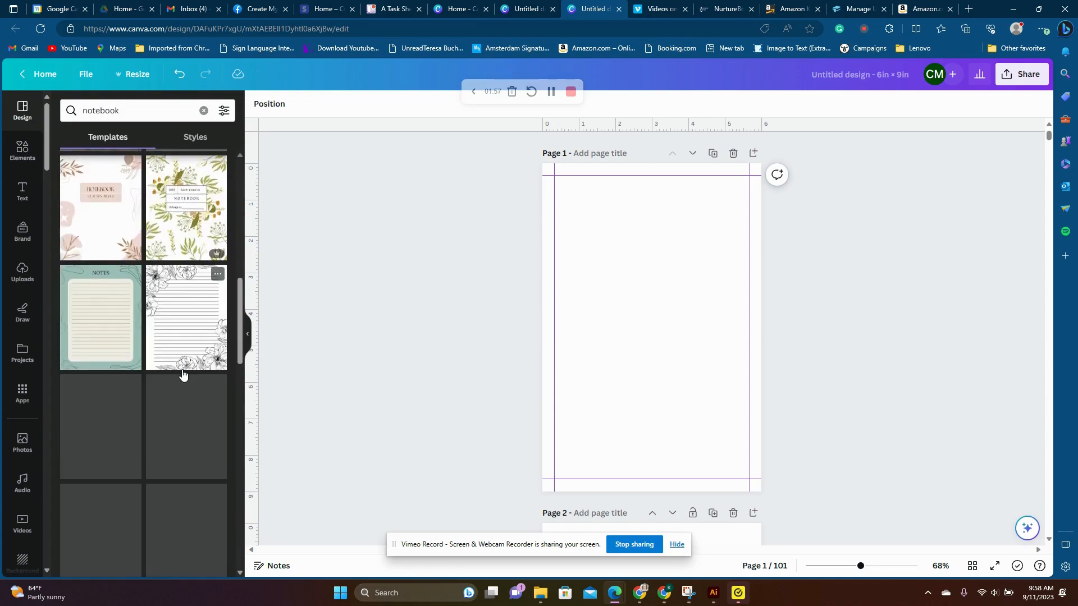
scroll(182, 374, "down", 10)
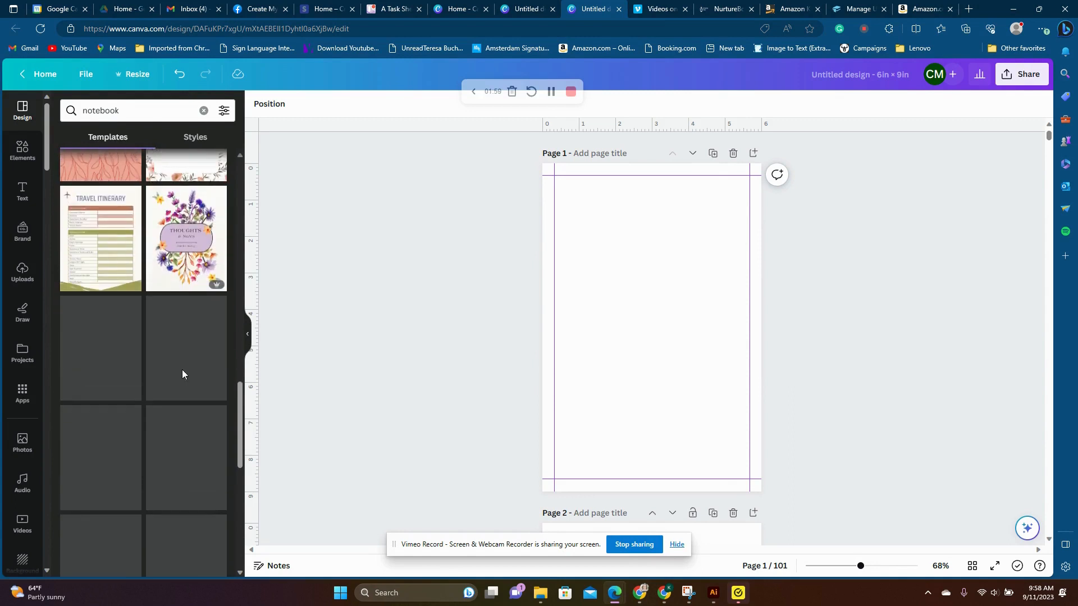
scroll(124, 351, "down", 1)
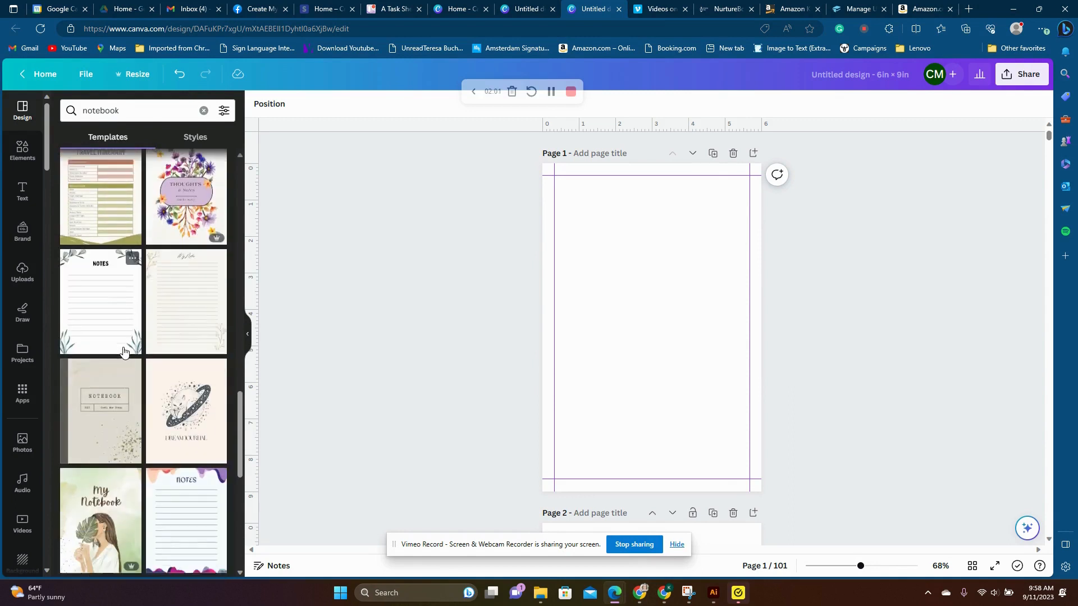
left_click(121, 297)
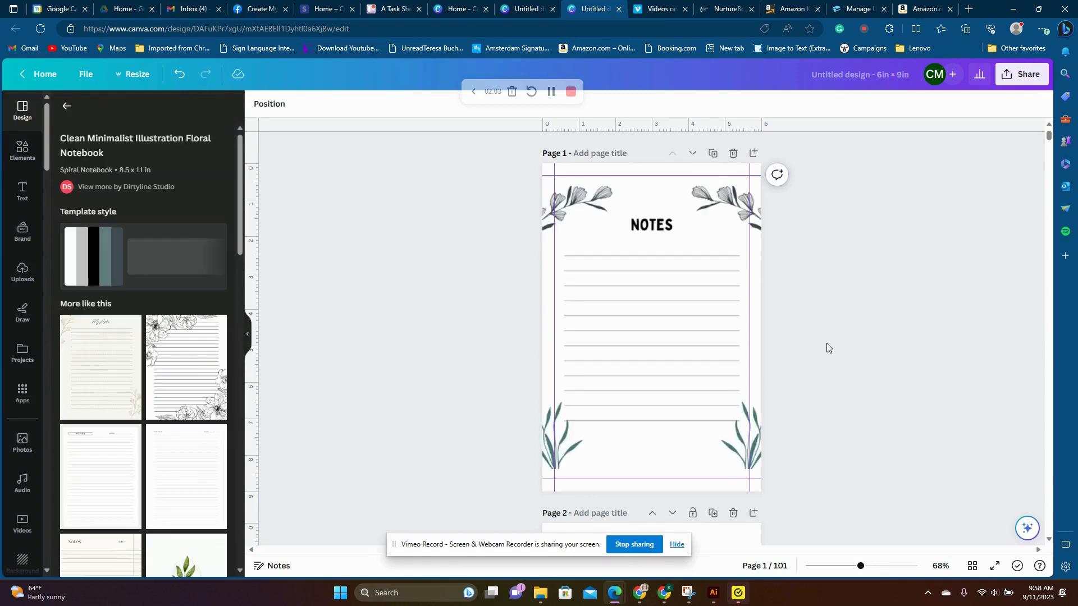
- Delete the flower and leaf illustrations from page 1's corners and move the NOTES heading up near the top guide
left_click(755, 219)
key("Delete")
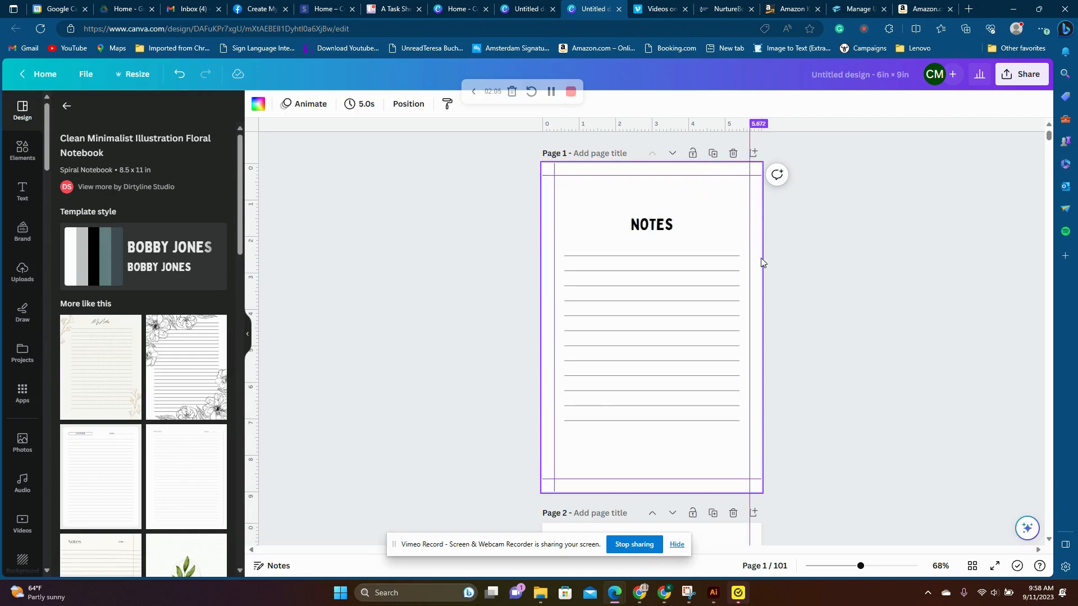
key("ctrl+z")
left_click(743, 478)
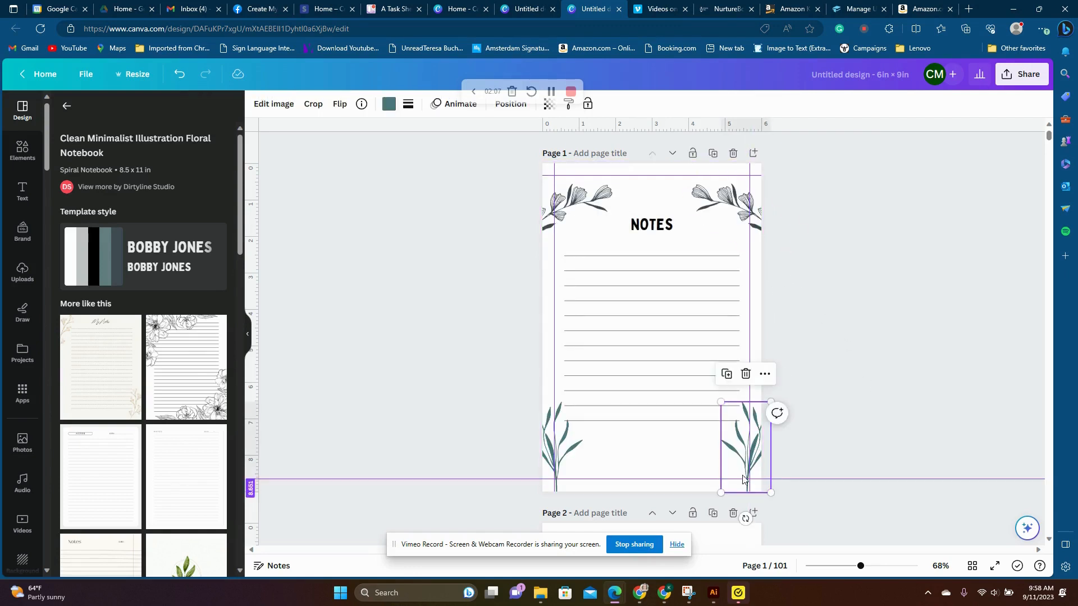
key("ctrl+z")
key("ctrl+z")
key("ctrl+z")
key("ctrl+z")
key("ctrl+z")
key("ctrl+z")
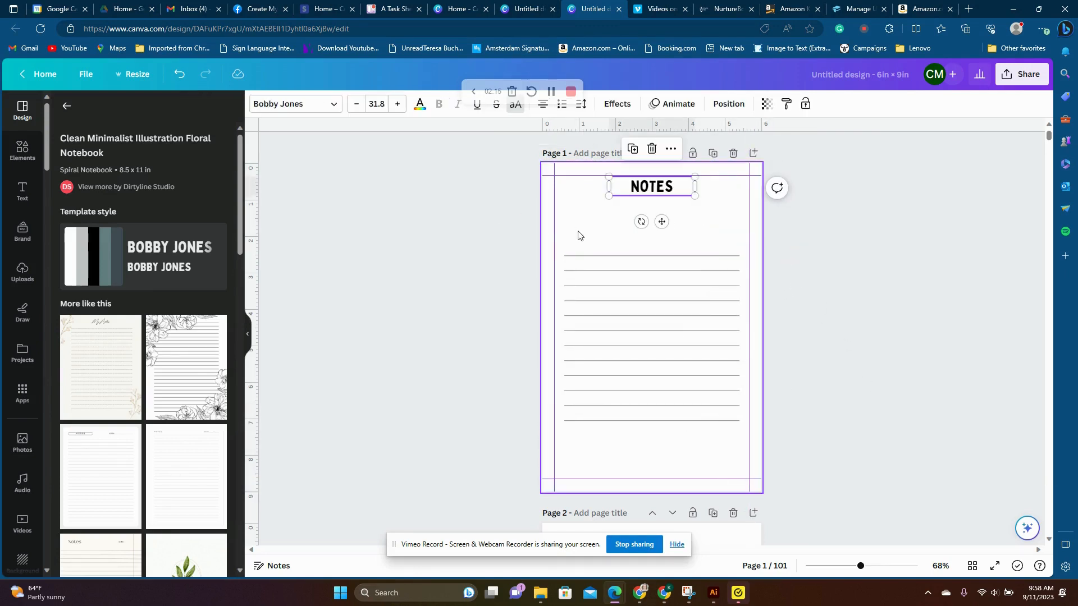
- Move the ruled lines up beneath the NOTES heading and duplicate the lower six lines to continue them down the page
left_click_drag(582, 237, 638, 331)
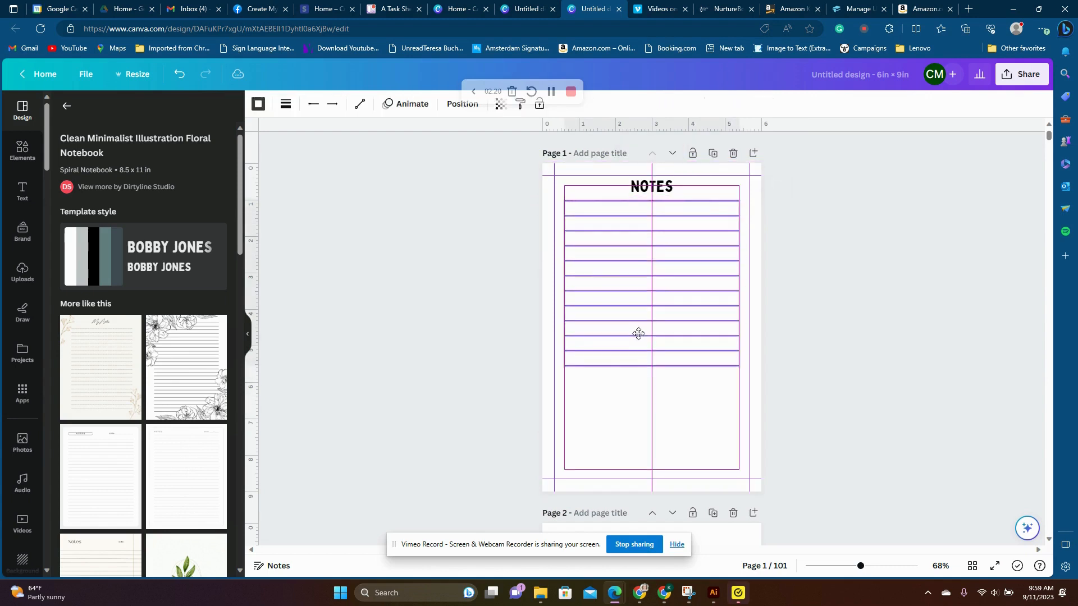
left_click(597, 393)
left_click_drag(601, 381, 597, 284)
left_click(649, 264)
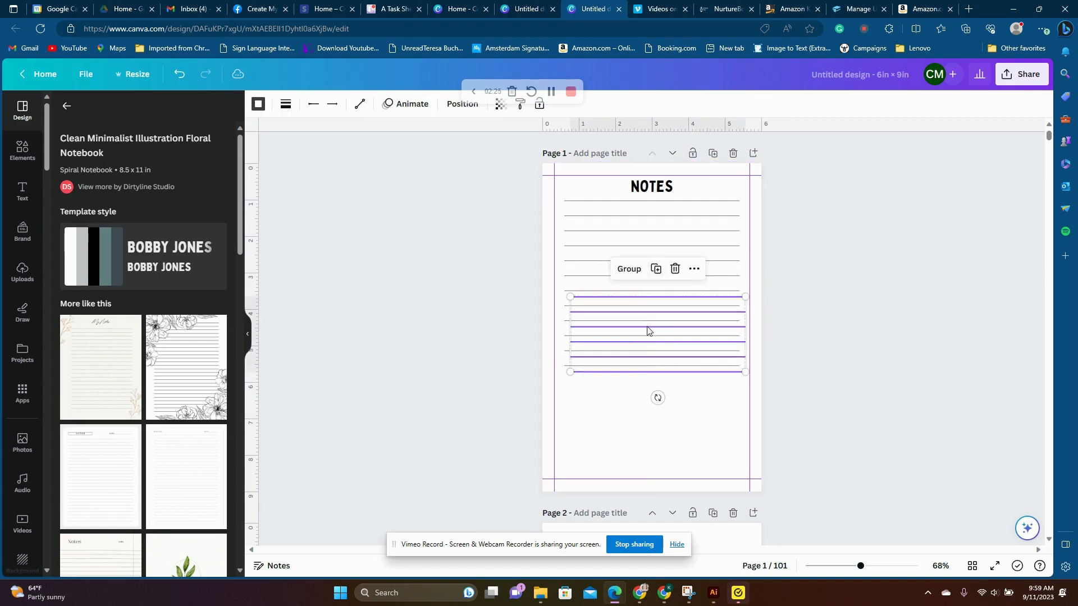
left_click_drag(650, 396, 642, 414)
left_click(920, 358)
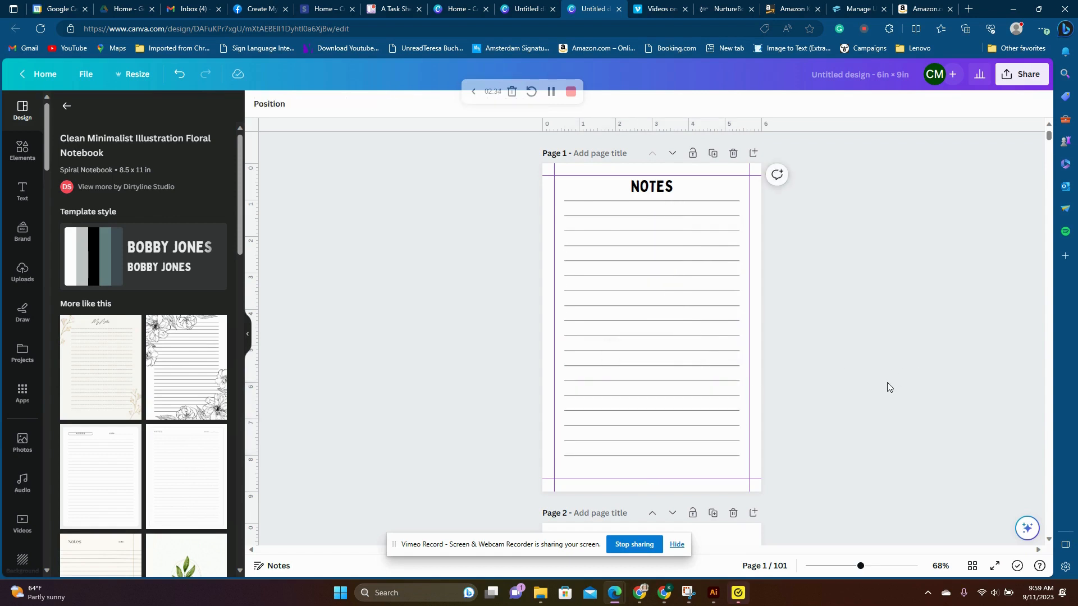
- Duplicate the lowest ruled line and place the copy beneath it, just above the bottom guide
left_click(705, 455)
left_click(631, 426)
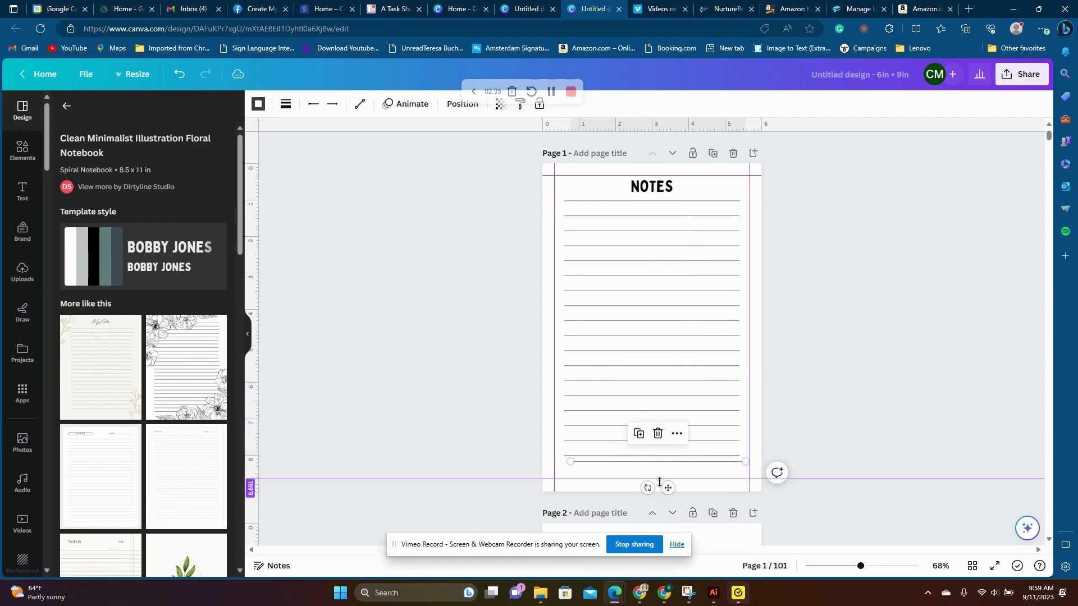
left_click_drag(668, 487, 664, 497)
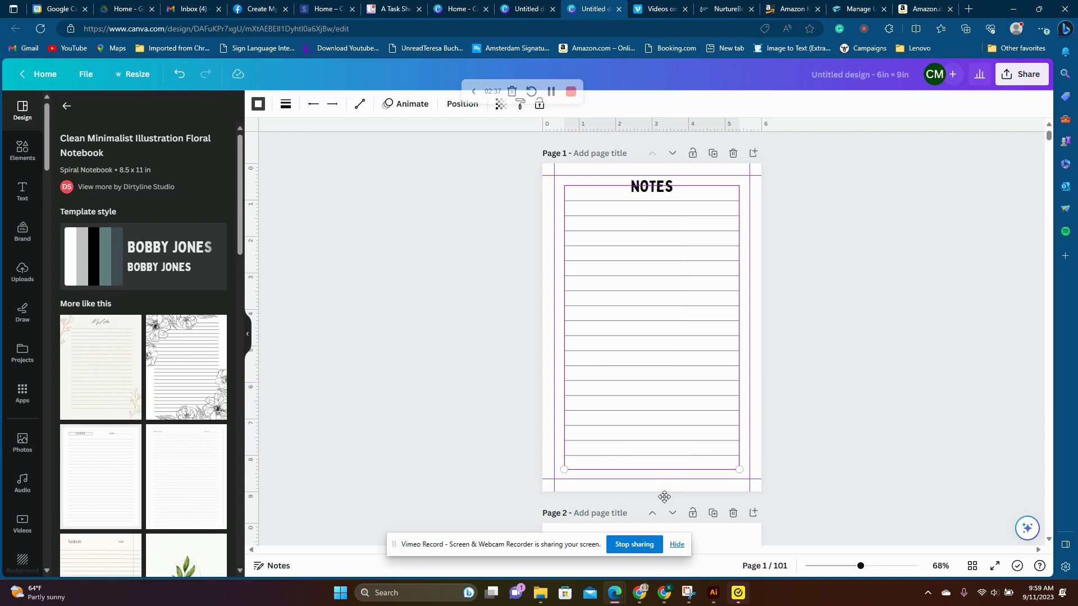
left_click(929, 379)
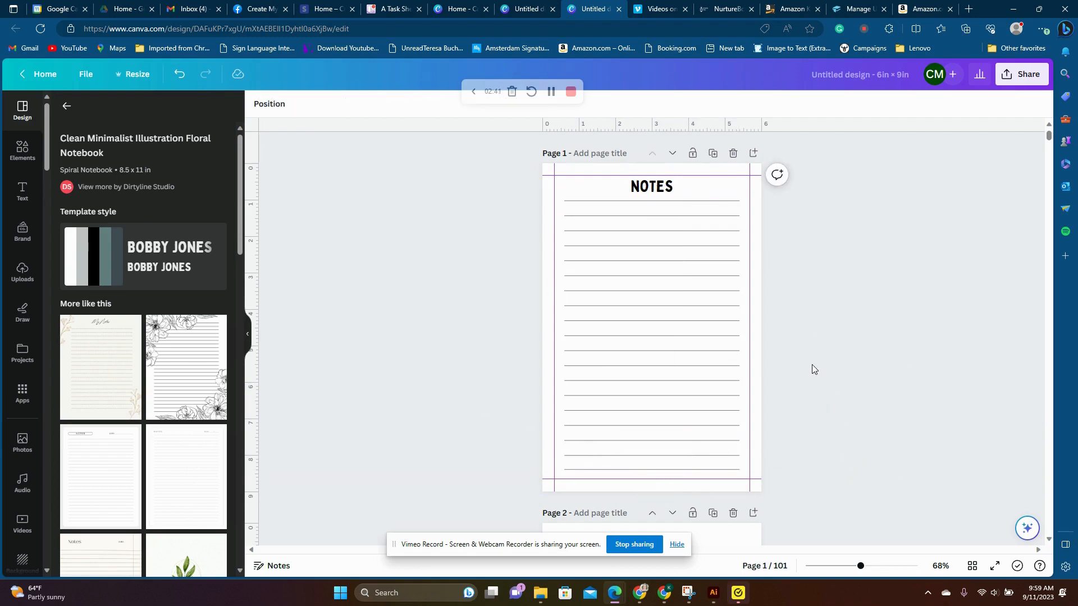
- Delete the lined NOTES page at page 1 and show all pages in grid view
left_click(730, 154)
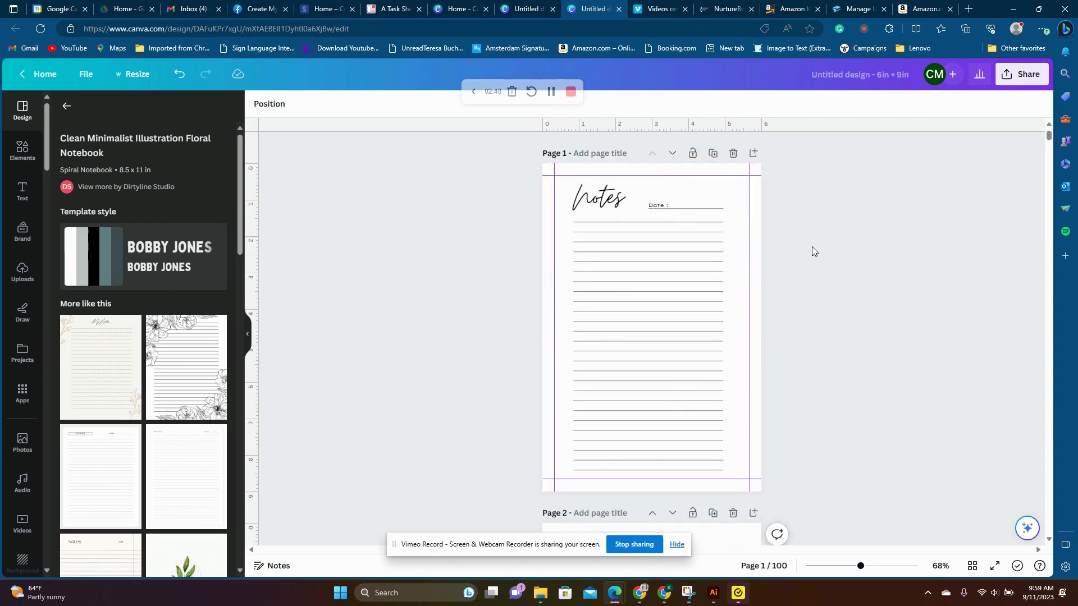
left_click(974, 567)
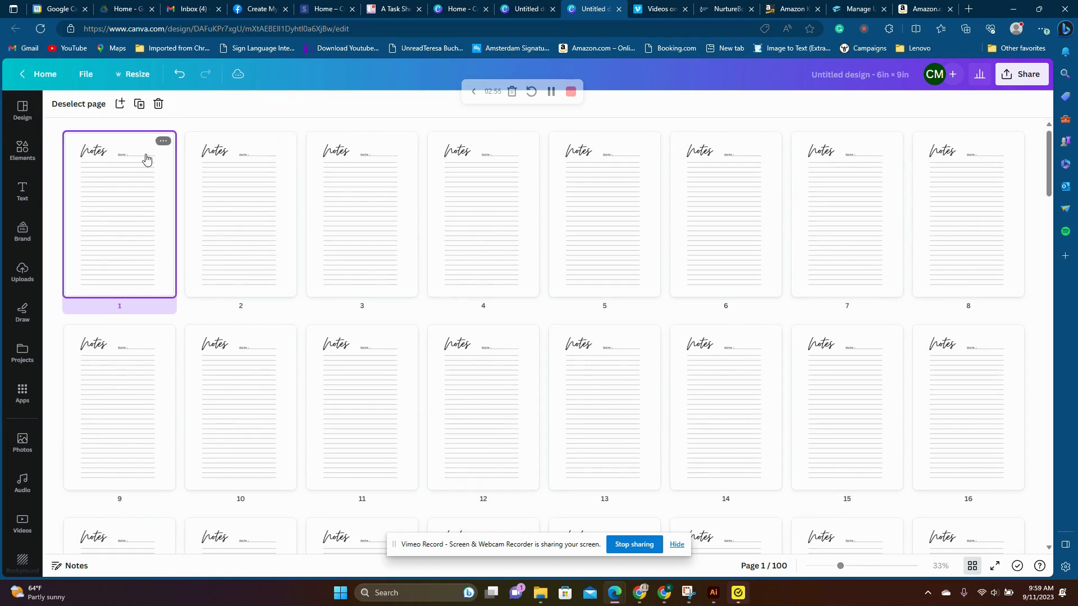
- Select the first row of eight pages in the grid and examine the available page options
left_click(163, 141)
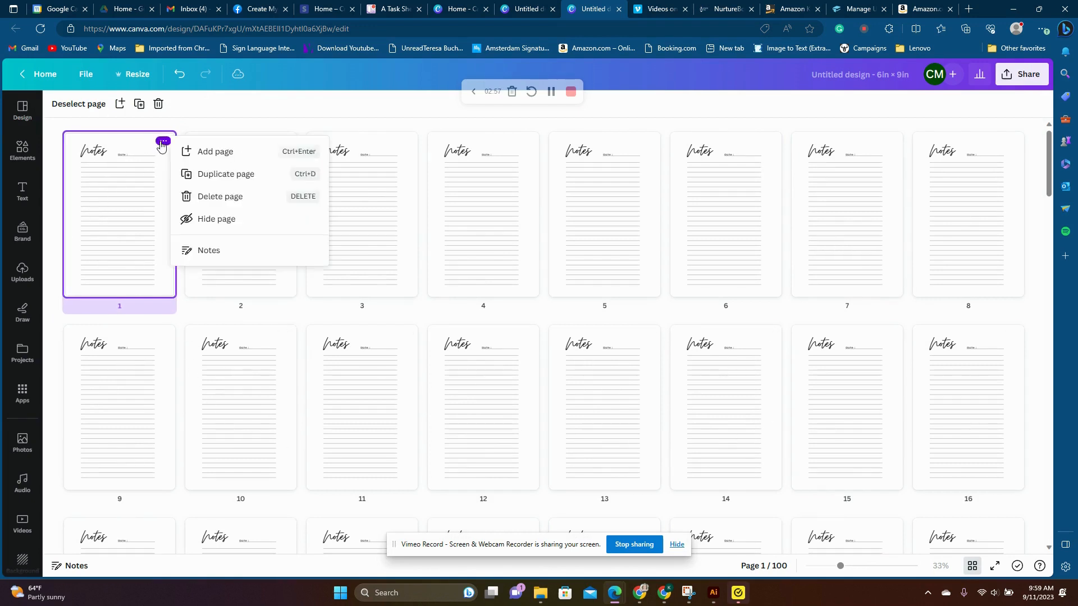
left_click(120, 199)
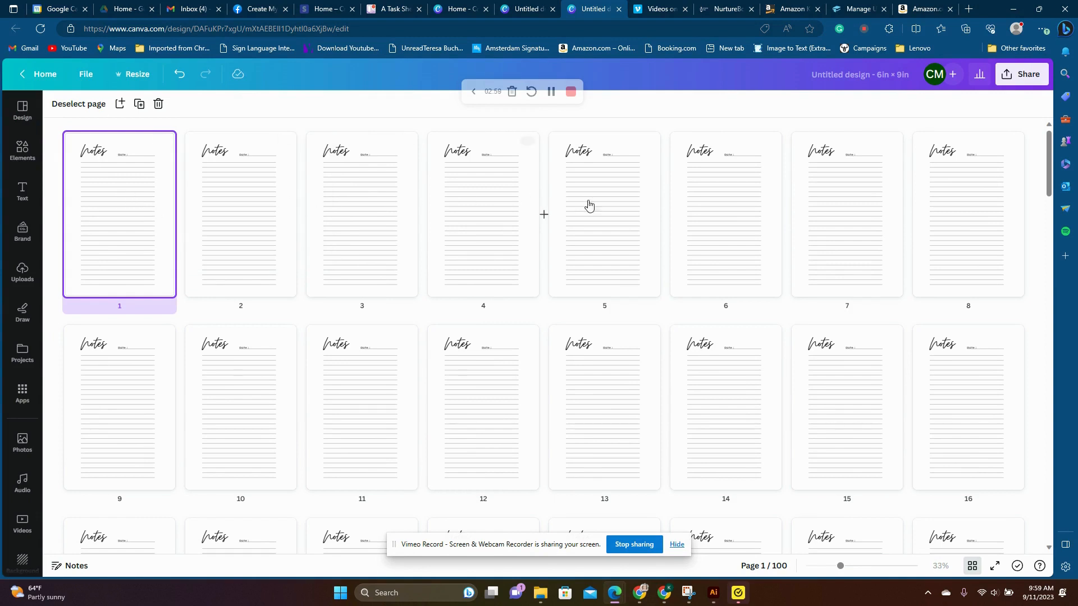
left_click_drag(97, 127, 960, 271)
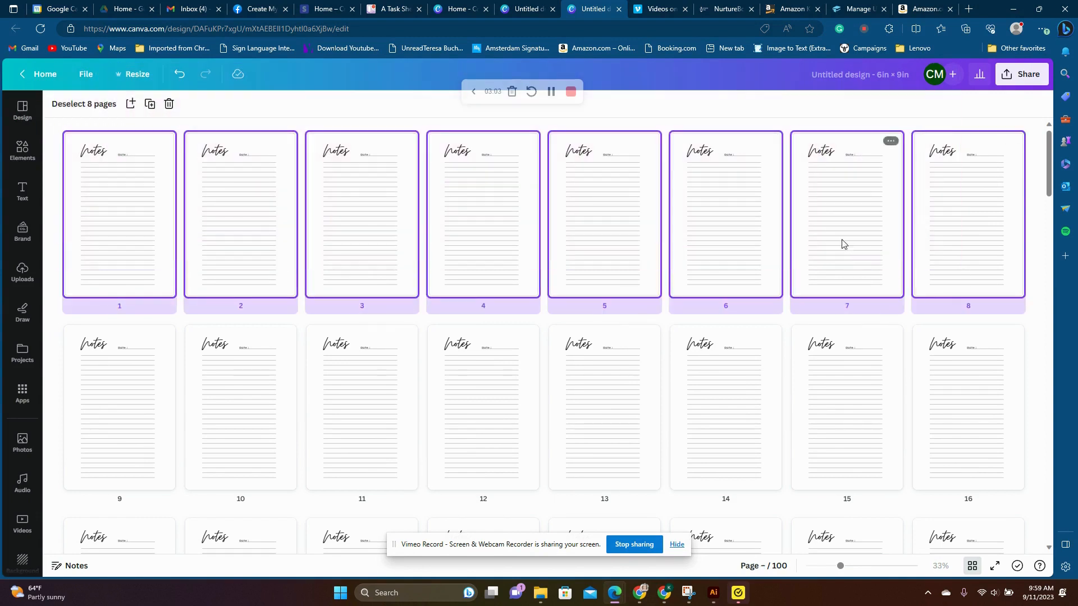
right_click(840, 243)
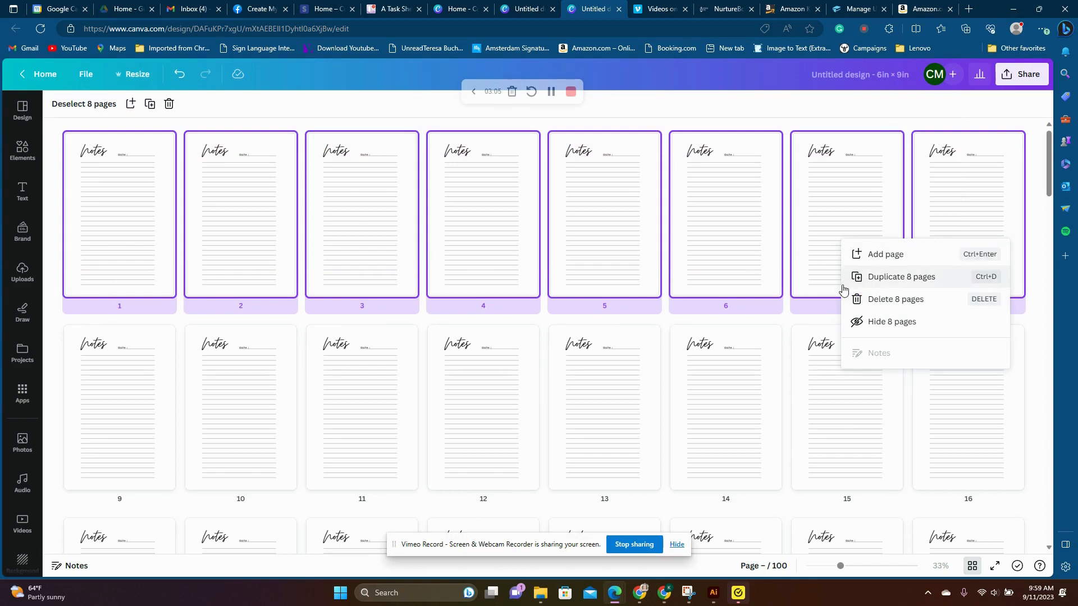
left_click(706, 112)
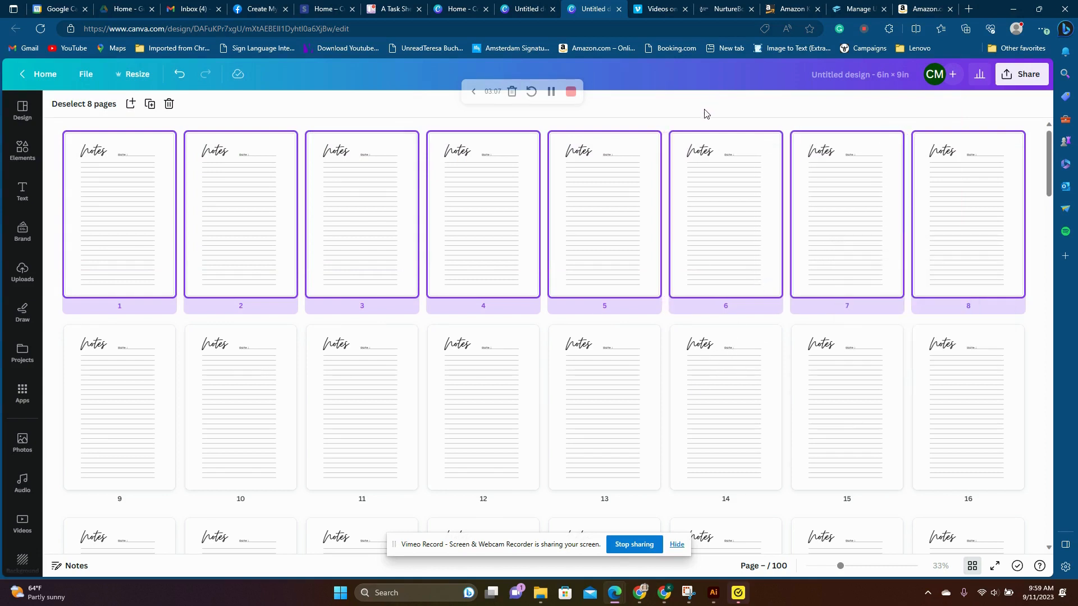
- Download all pages of the notebook interior as a PDF Print file
left_click(1021, 74)
left_click(927, 357)
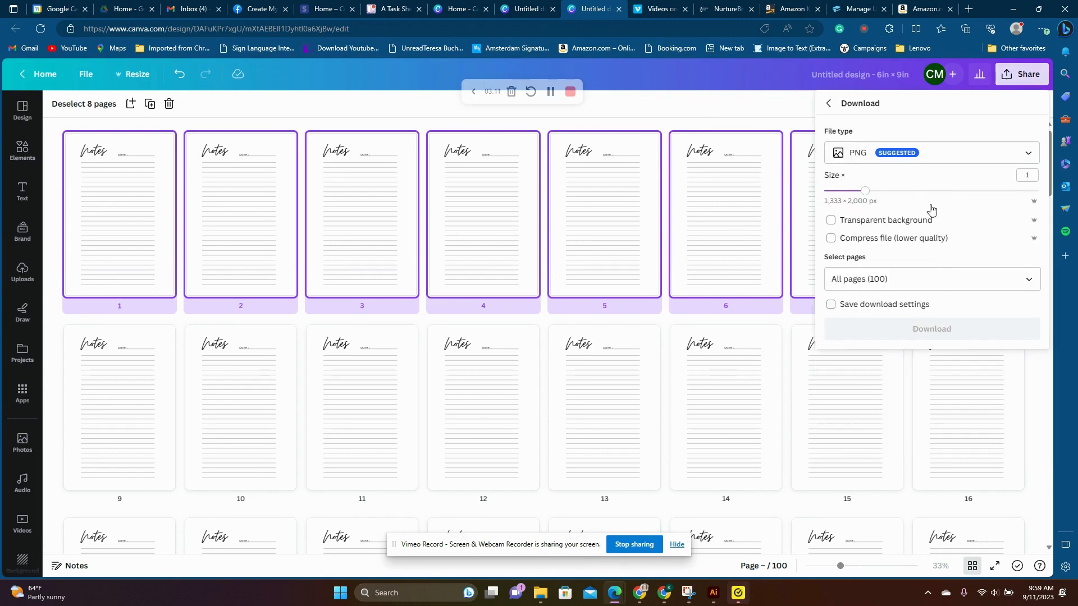
left_click(899, 153)
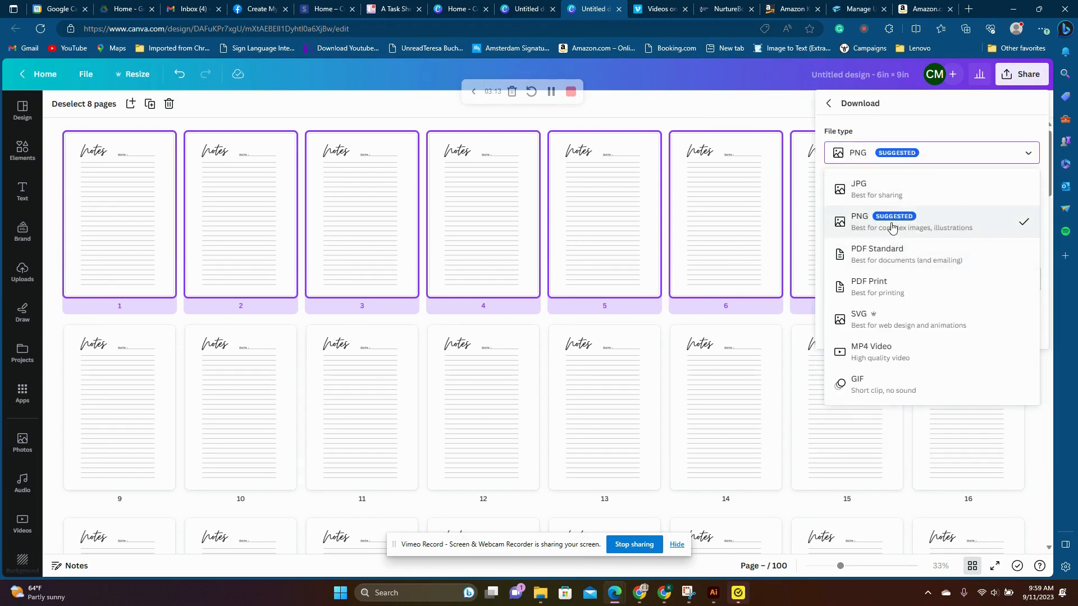
left_click(882, 298)
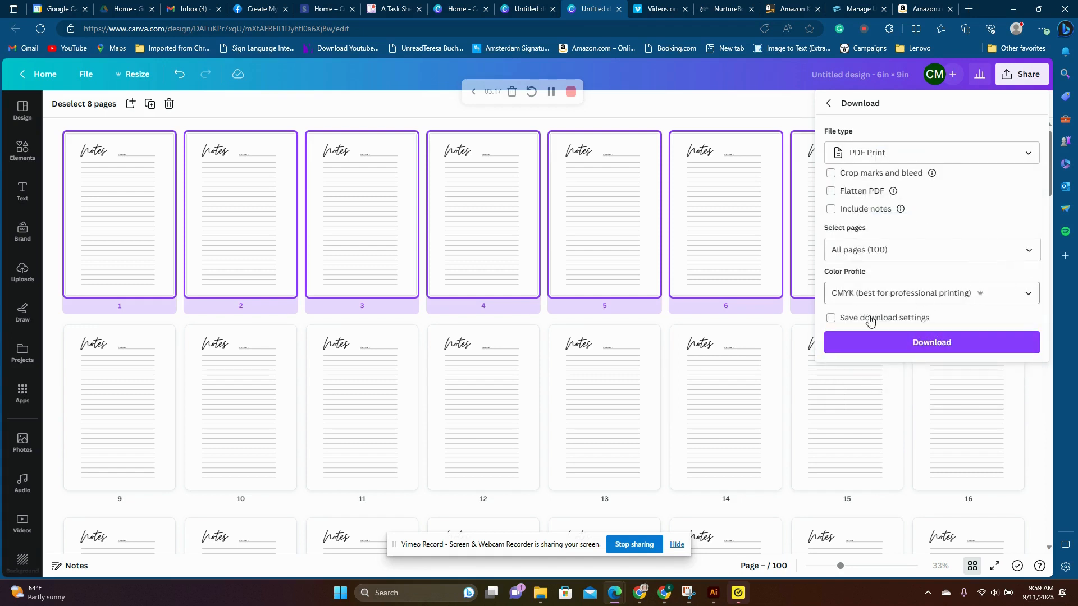
left_click(932, 344)
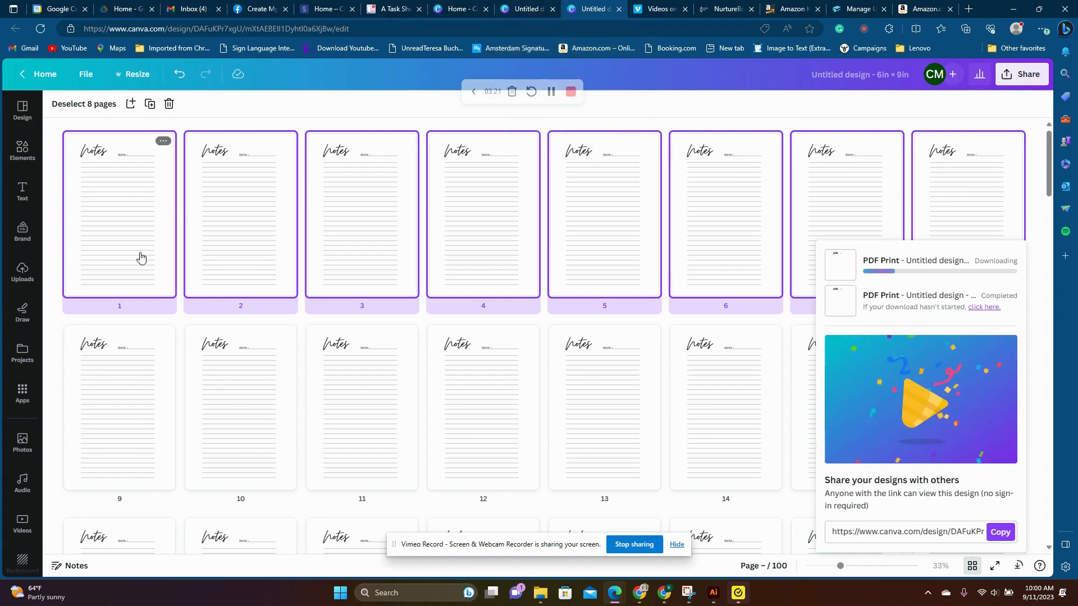
- Duplicate page 1 outside grid view and clear the heading, date and ruled lines from the first copy
left_click(973, 566)
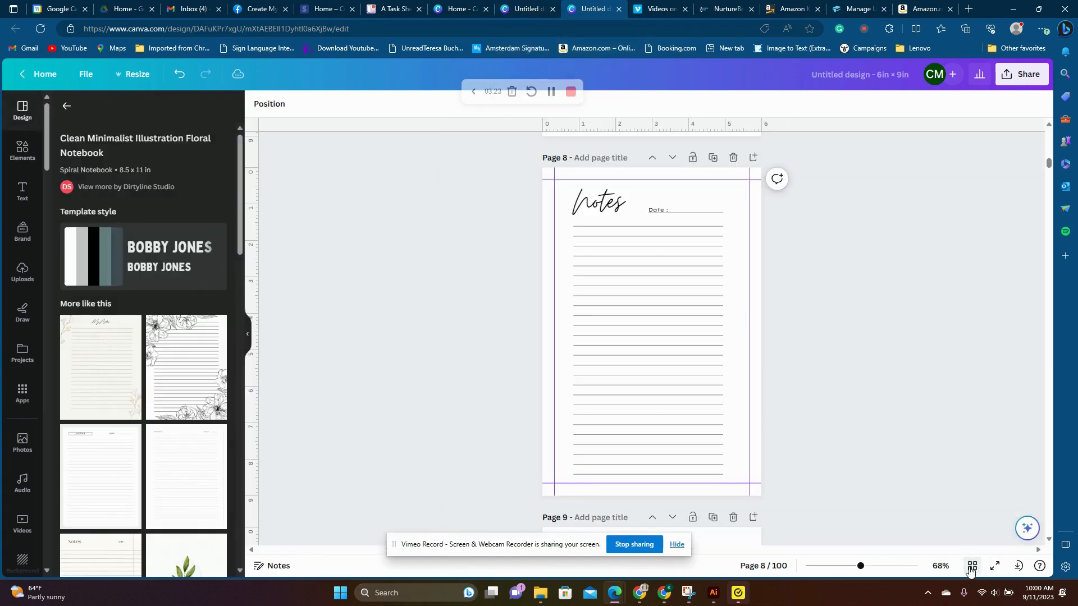
scroll(831, 255, "up", 20)
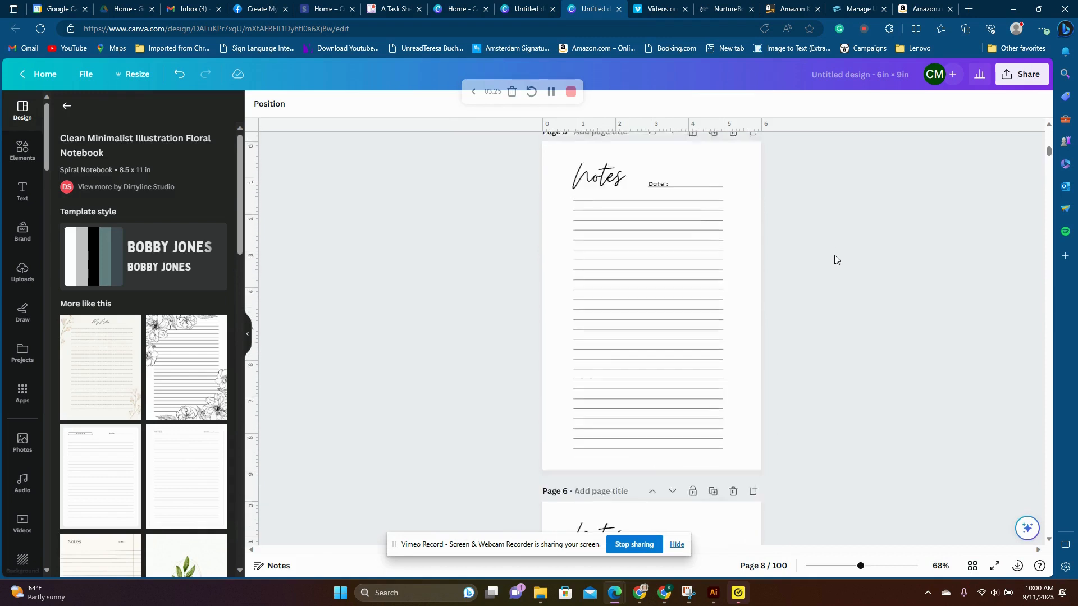
scroll(845, 261, "up", 15)
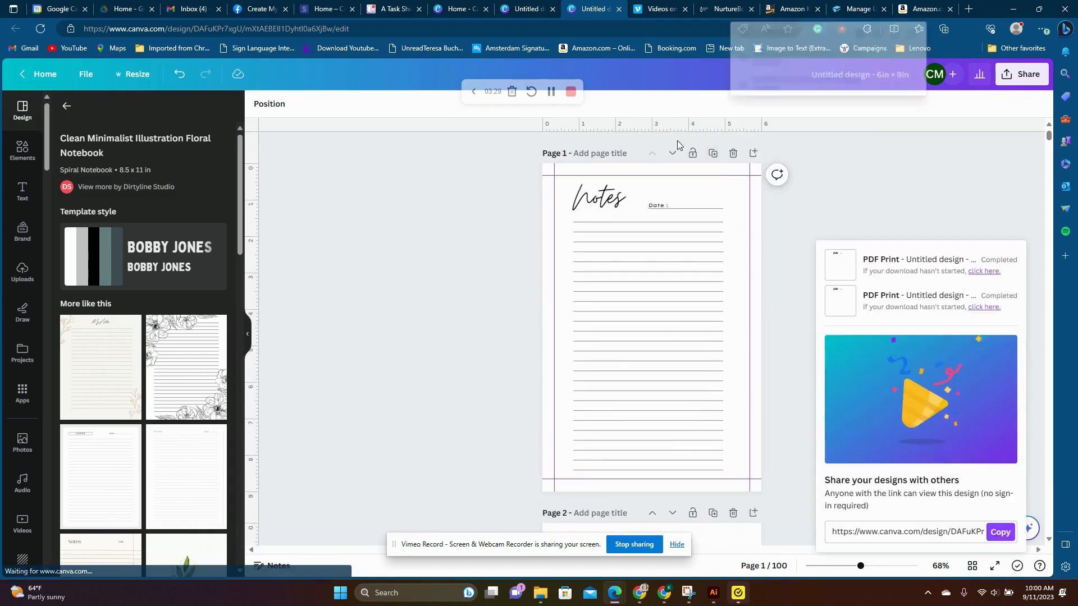
left_click(712, 155)
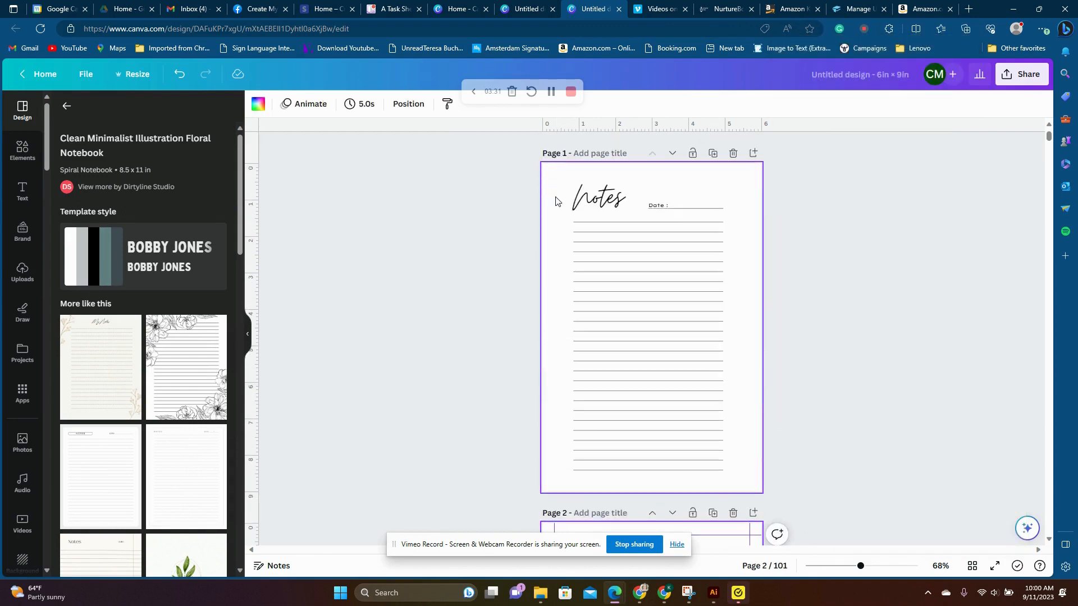
left_click_drag(535, 189, 740, 425)
key("Delete")
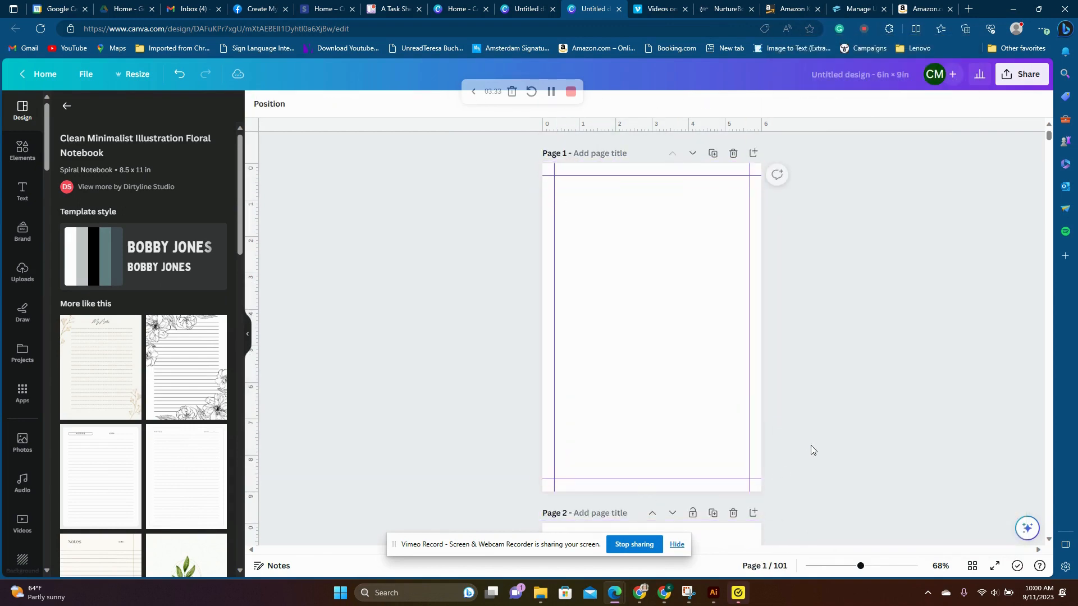
- Search the templates for "notebook cover" and apply the White Green Minimalist Watercolor Illustration Notebook front cover to the blank page 1
left_click(62, 108)
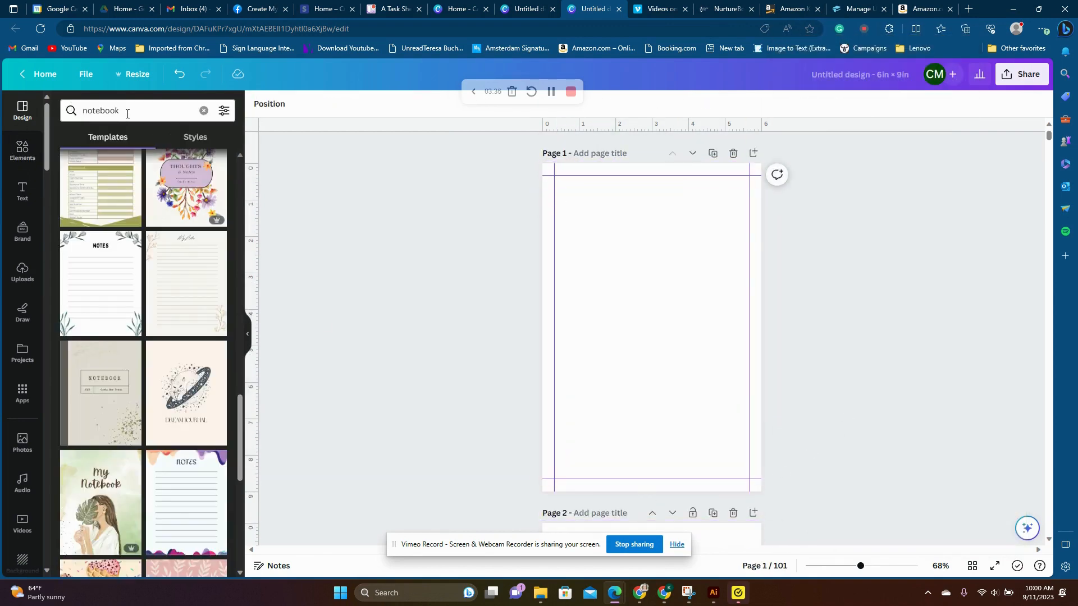
left_click(123, 108)
type("cover")
key("Return")
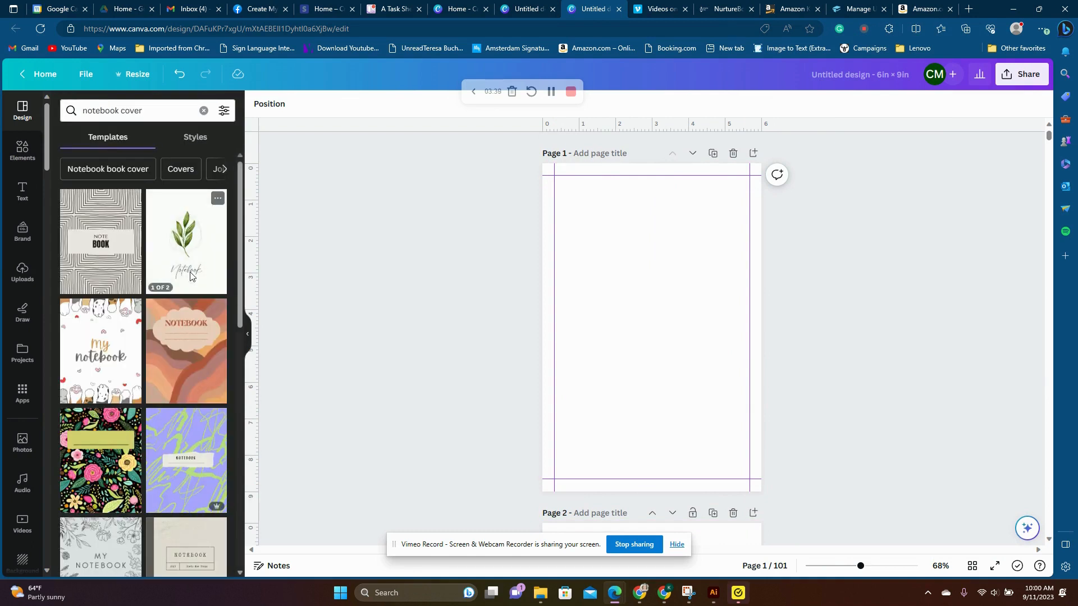
left_click(190, 275)
left_click(100, 310)
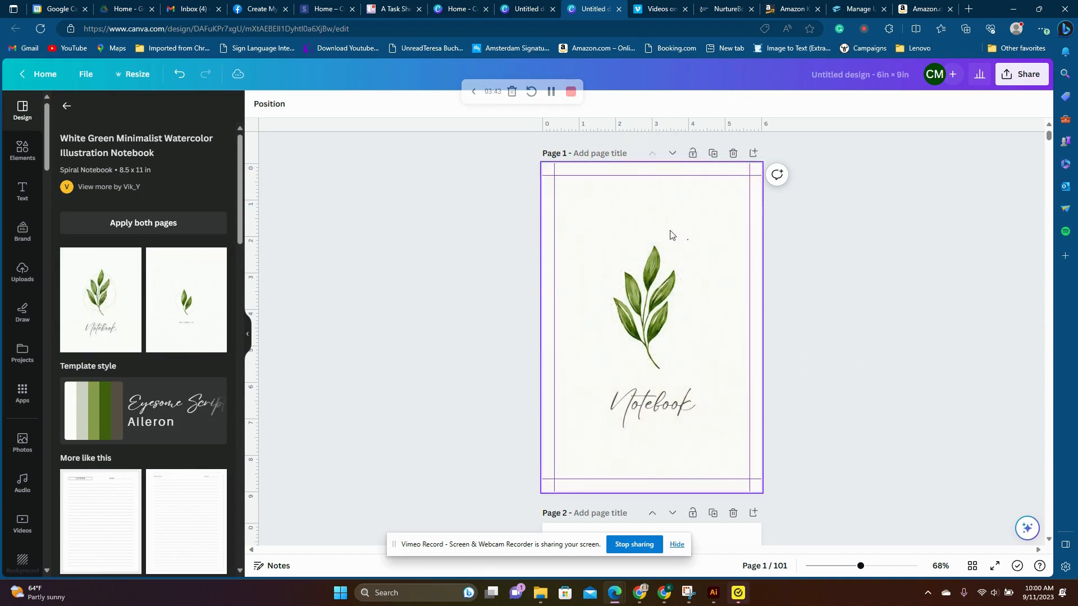
- Delete the textured background image from the cover on page 1, keeping the leaf artwork and title
left_click(663, 232)
right_click(563, 196)
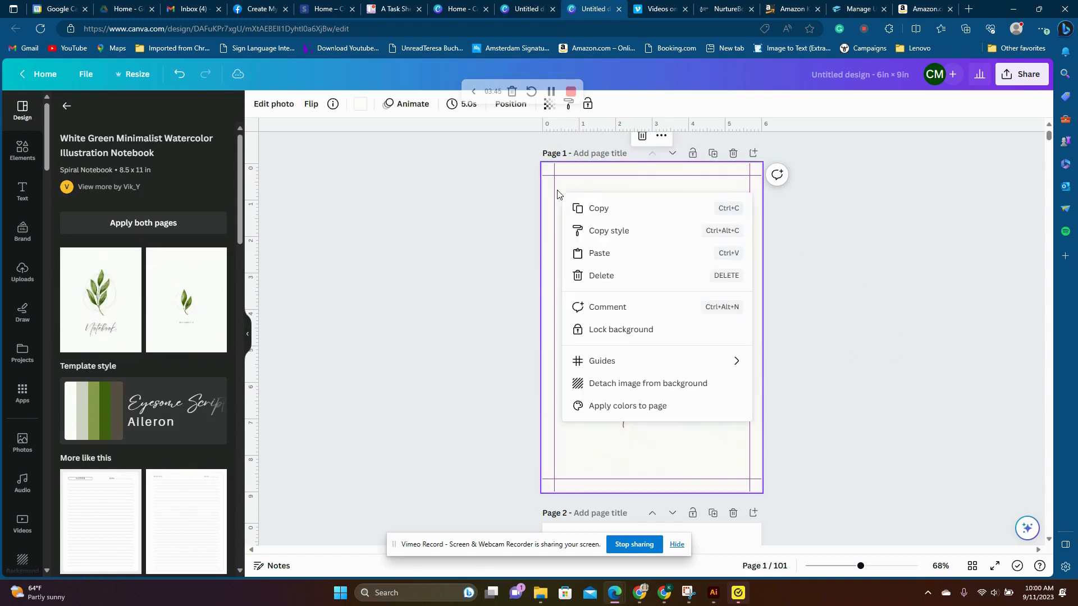
left_click(516, 221)
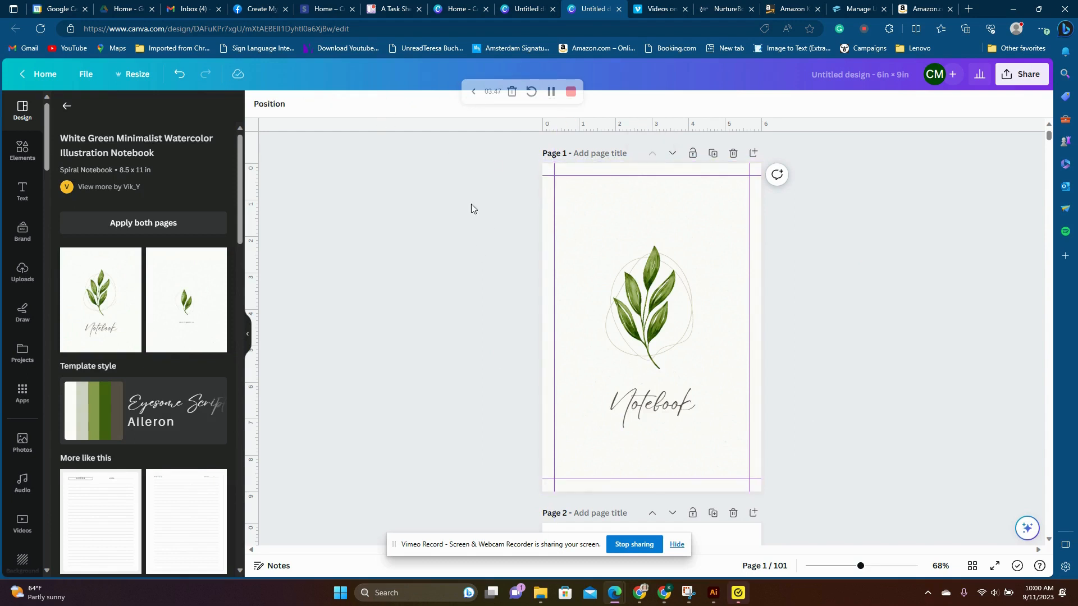
left_click(608, 228)
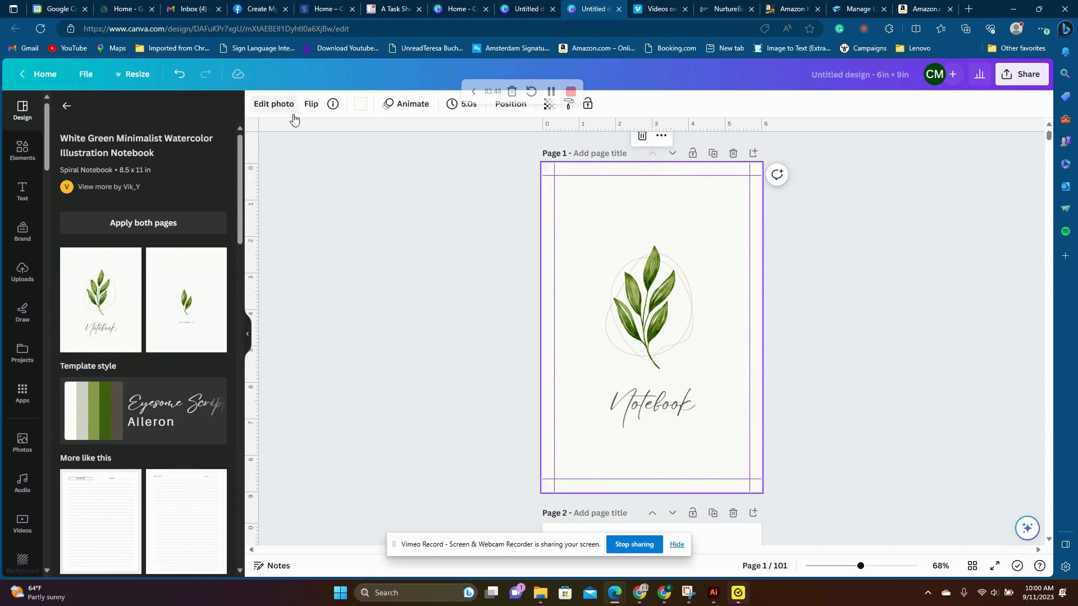
right_click(613, 192)
left_click(677, 272)
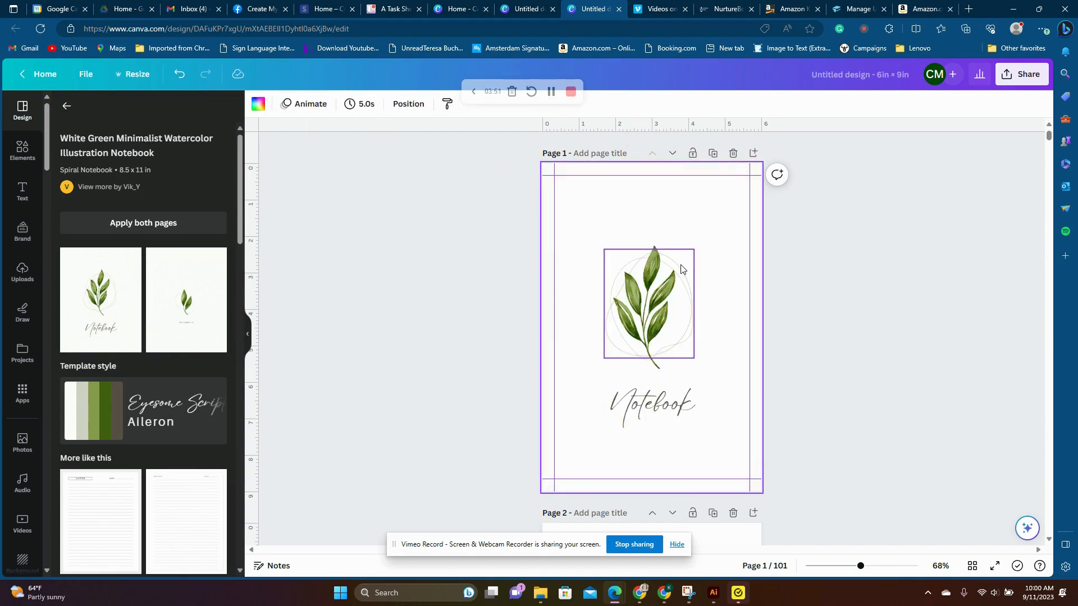
left_click(973, 322)
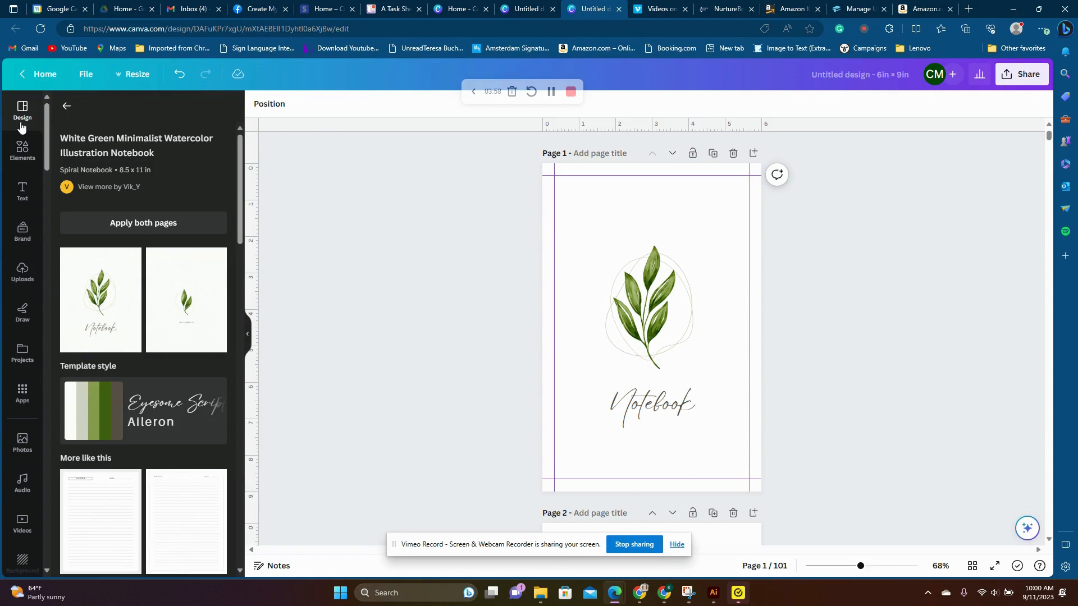
- Add the green leaf branch graphic to the cover, shrink it to about 1.2 in wide and place it in the lower-left corner
left_click(23, 148)
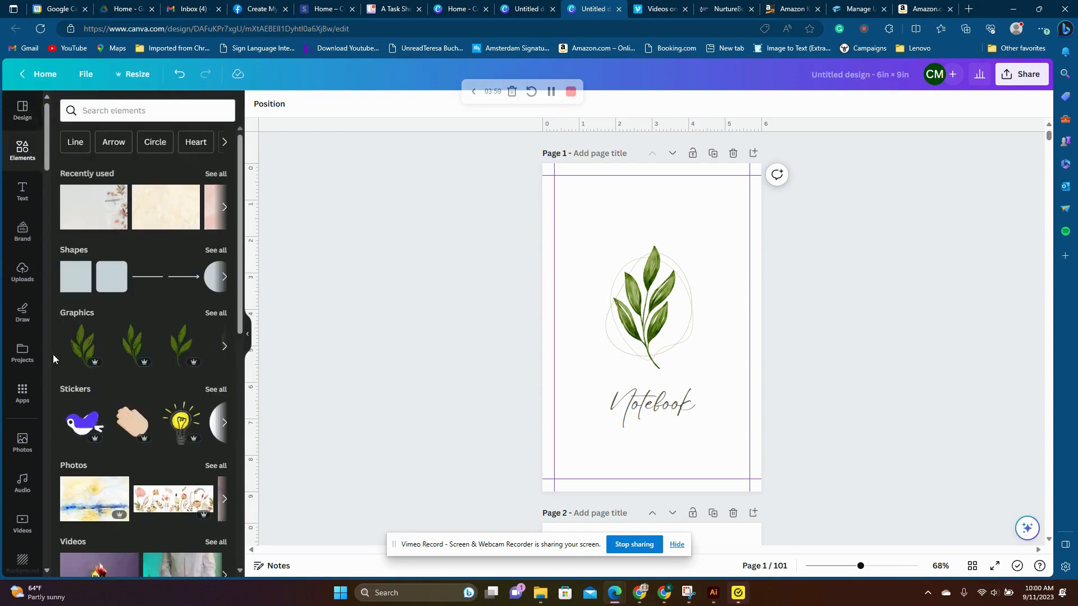
left_click(75, 348)
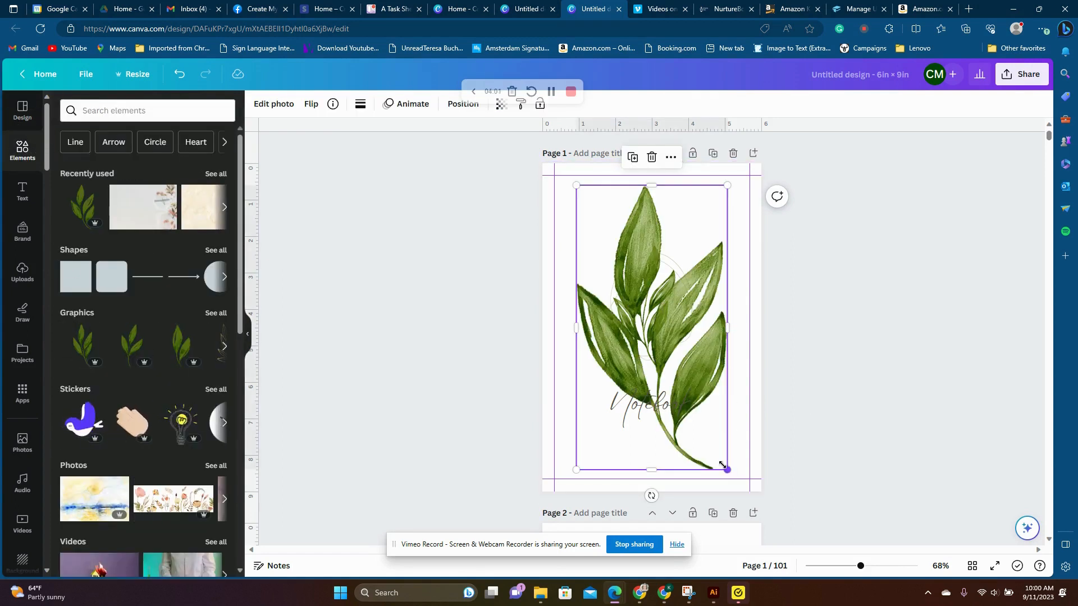
left_click_drag(723, 469, 609, 281)
left_click_drag(597, 232, 573, 431)
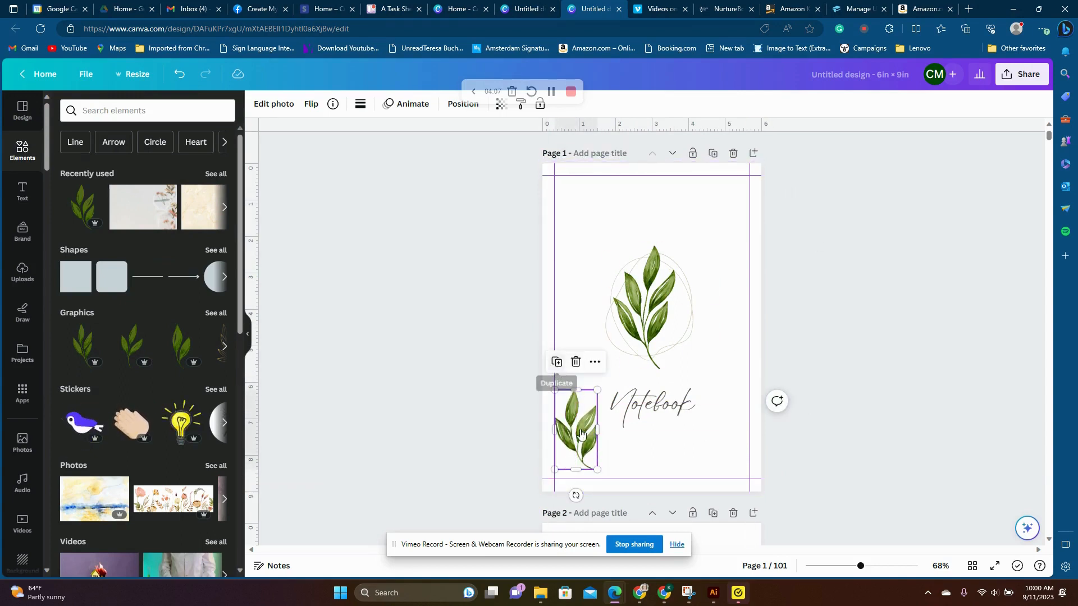
- Duplicate the small leaf branch, move the copy to the cover's upper-right corner and remove any surplus copy
left_click(557, 363)
left_click_drag(584, 432, 719, 225)
left_click(584, 438)
key("Delete")
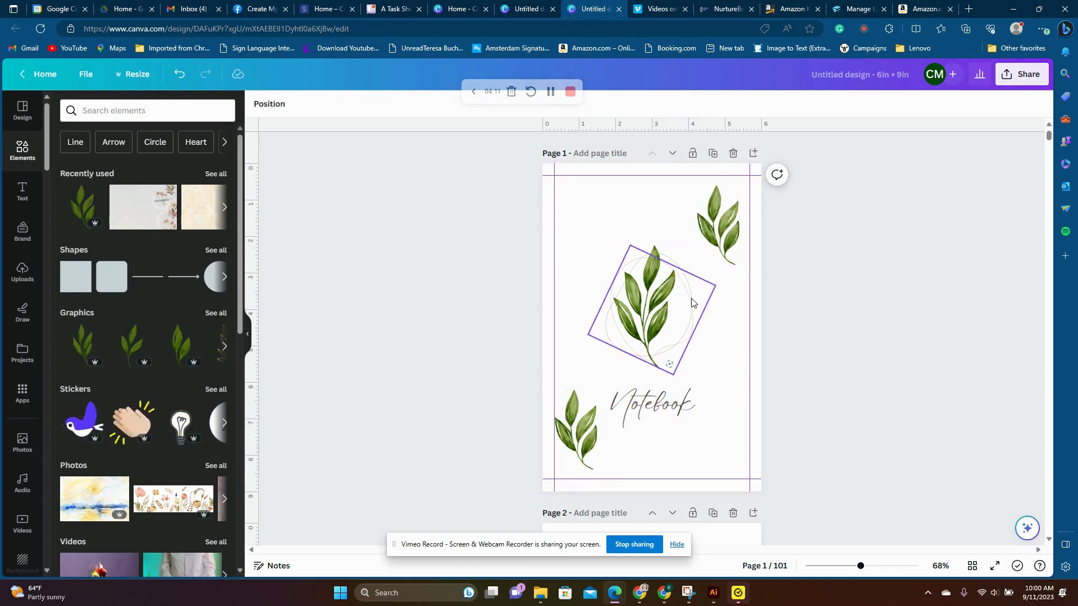
- Flip the upper-right leaf branch horizontally, tilt it counterclockwise and nudge it into place in the corner
left_click(721, 249)
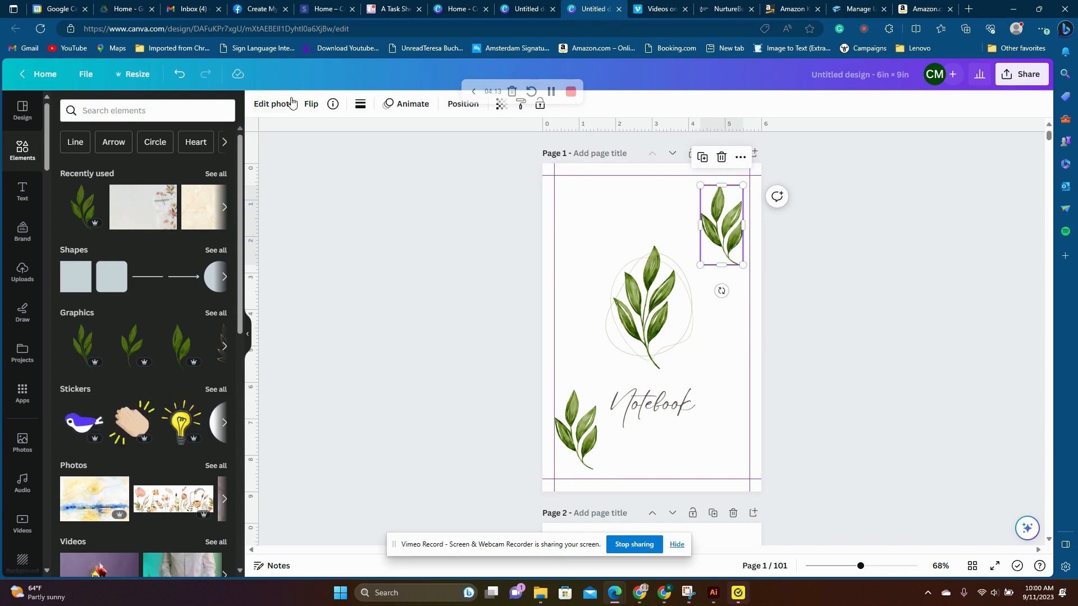
left_click(312, 105)
left_click(317, 134)
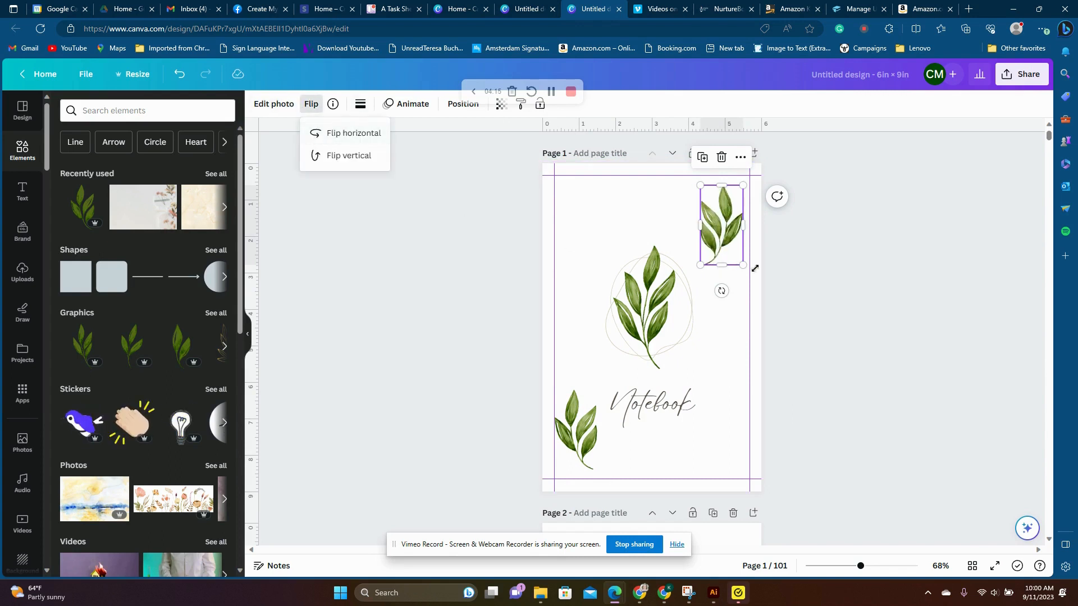
left_click_drag(722, 291, 770, 298)
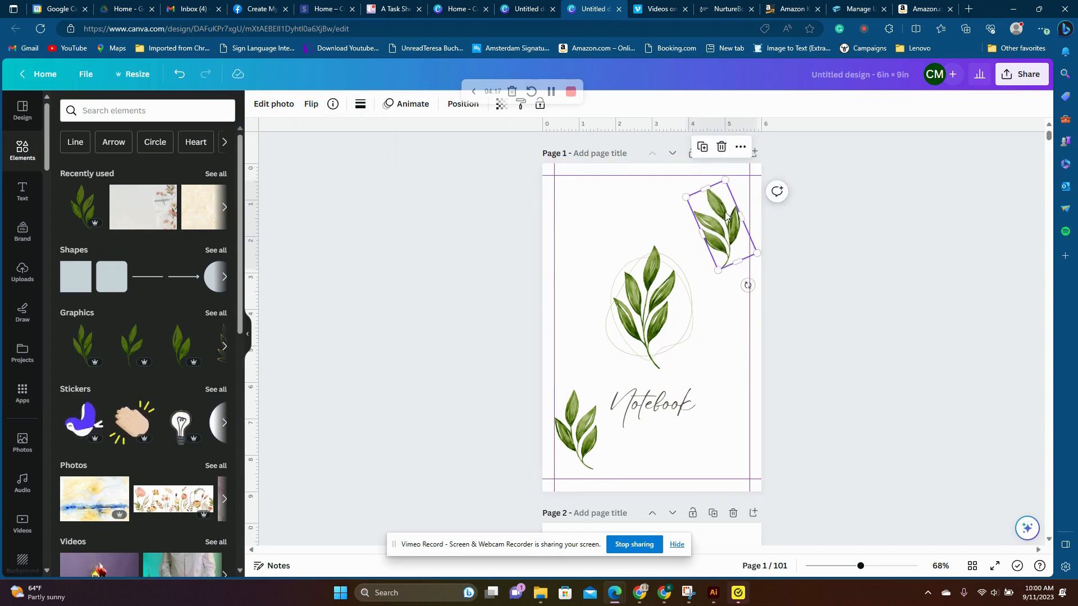
left_click_drag(725, 212, 725, 205)
left_click(856, 280)
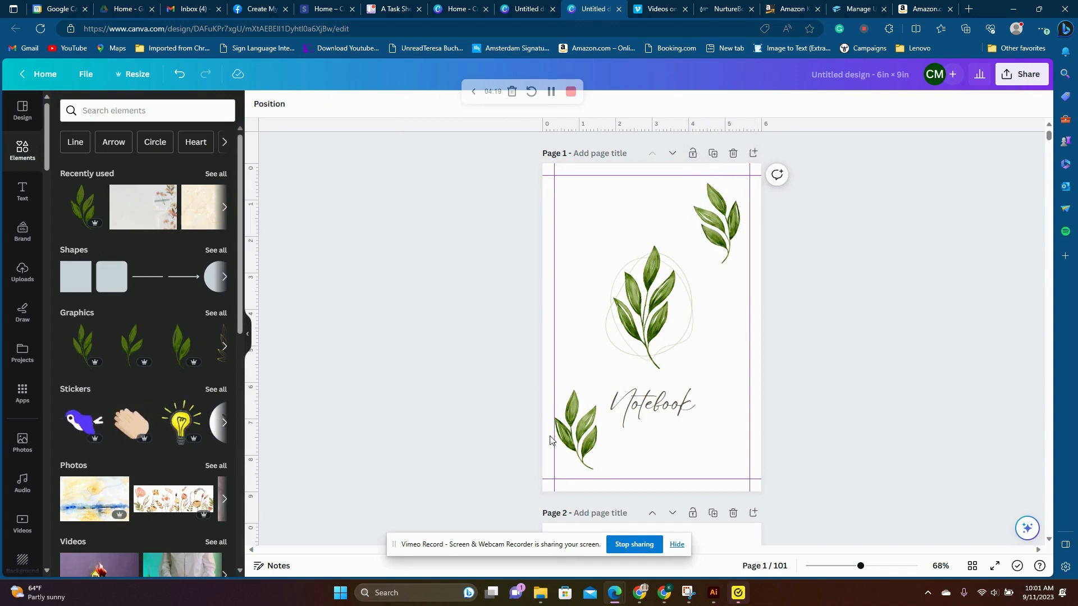
- Select all the leaf artwork and the Notebook title on the page 1 cover and copy them
left_click(1017, 77)
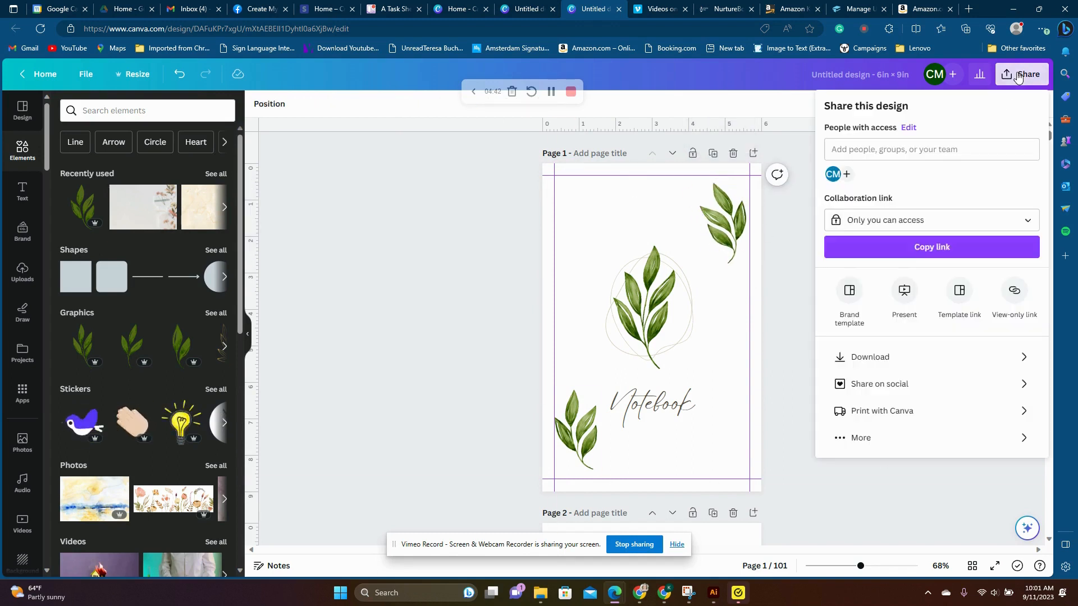
left_click(440, 217)
left_click_drag(482, 180, 765, 498)
right_click(649, 319)
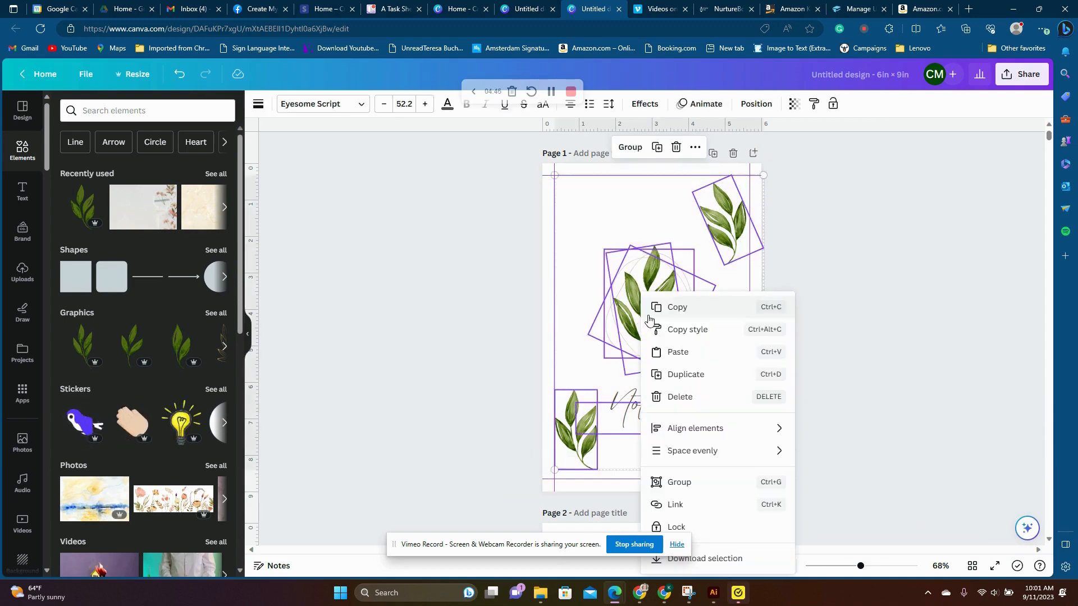
left_click(655, 307)
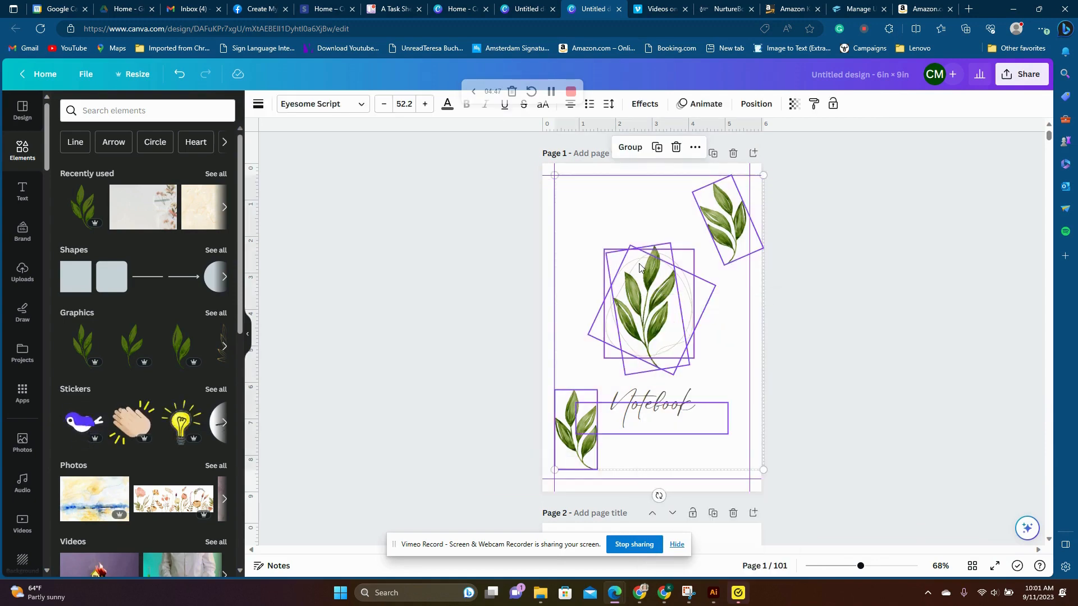
- On the Canva home page, set the custom design size to 12.473 in wide and 9.25 in high
left_click(523, 7)
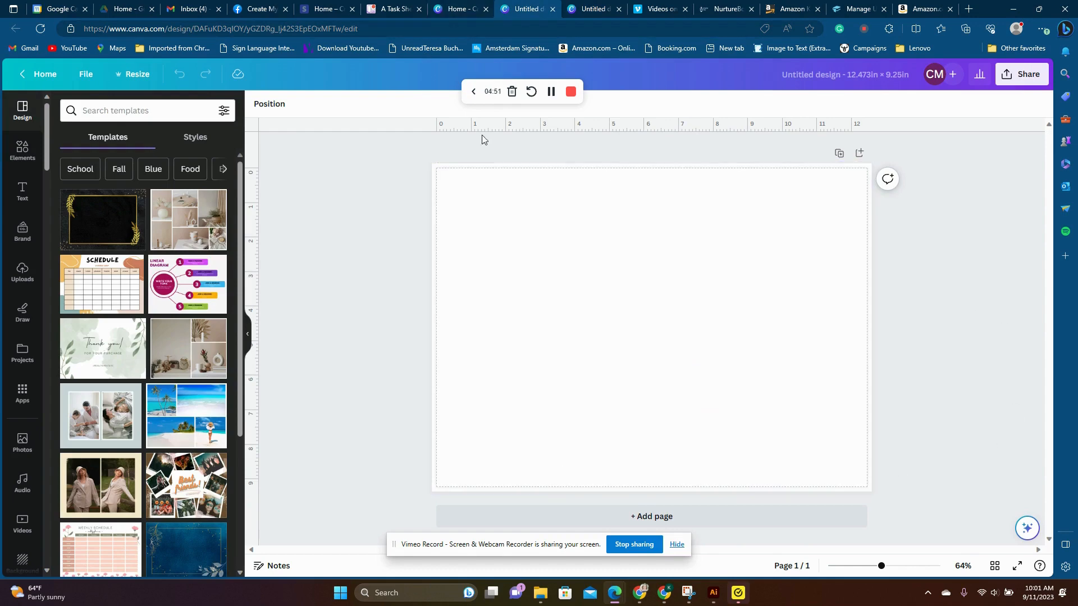
left_click(456, 8)
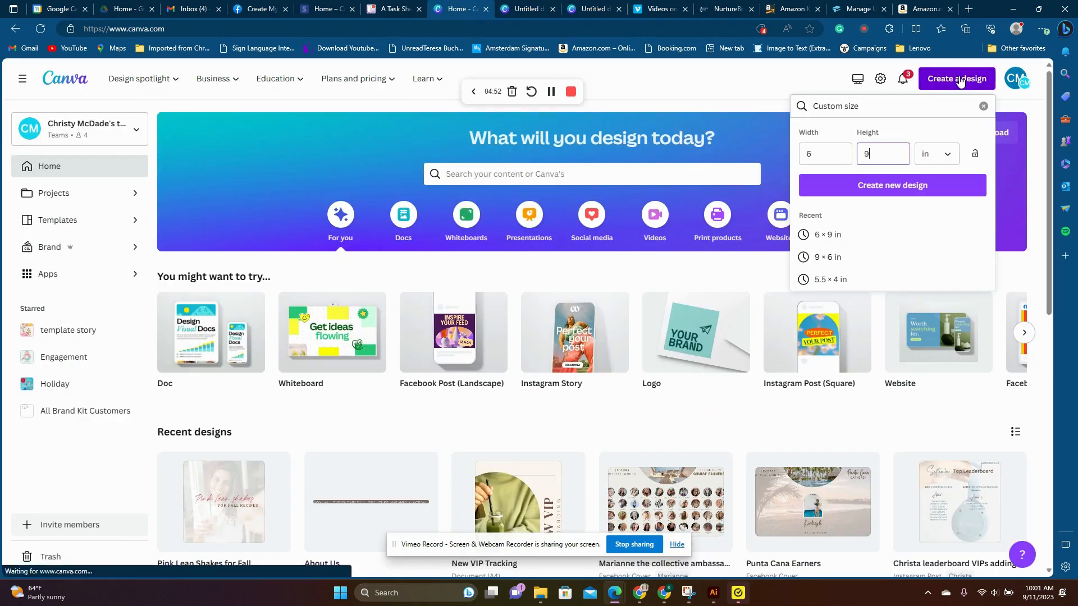
left_click(821, 153)
double_click(810, 153)
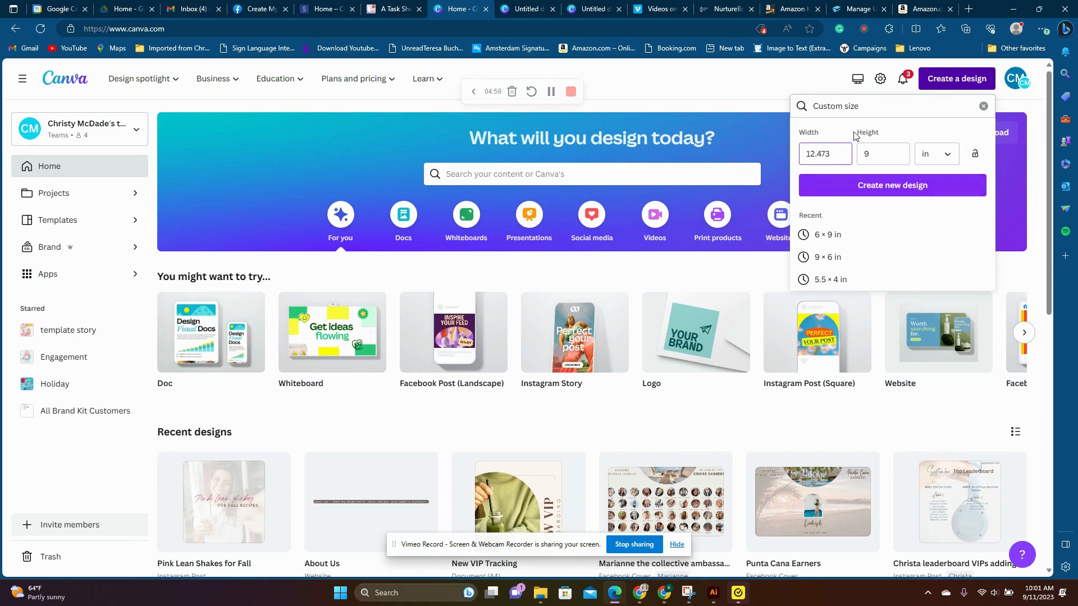
left_click(865, 152)
double_click(865, 152)
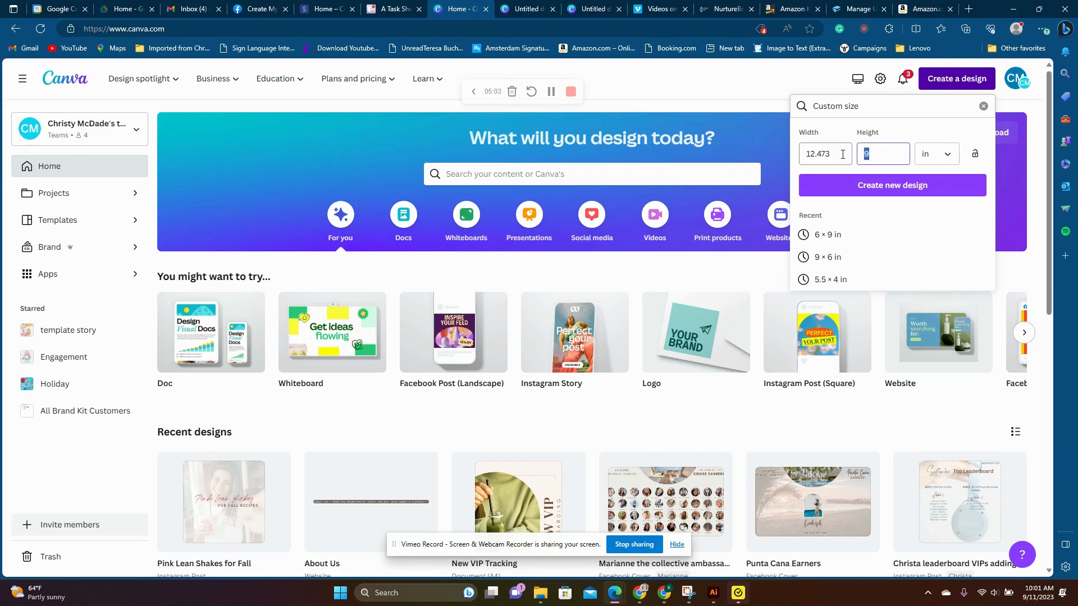
type("9.25")
- Paste the copied leaf artwork and Notebook title into the blank 12.473 × 9.25 in design and position them on its right half
left_click(530, 10)
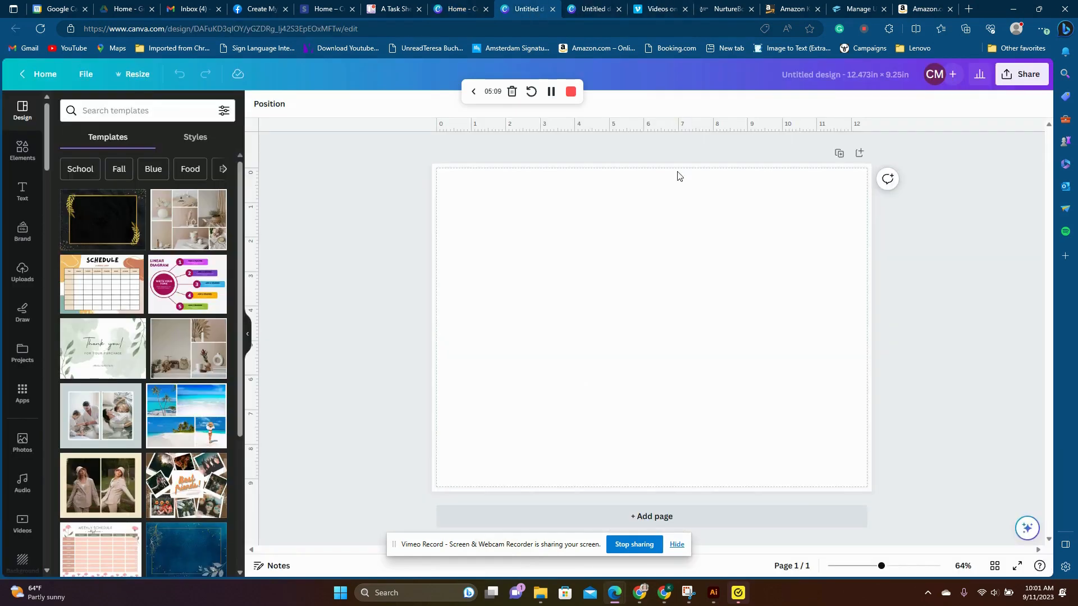
right_click(672, 274)
left_click(700, 312)
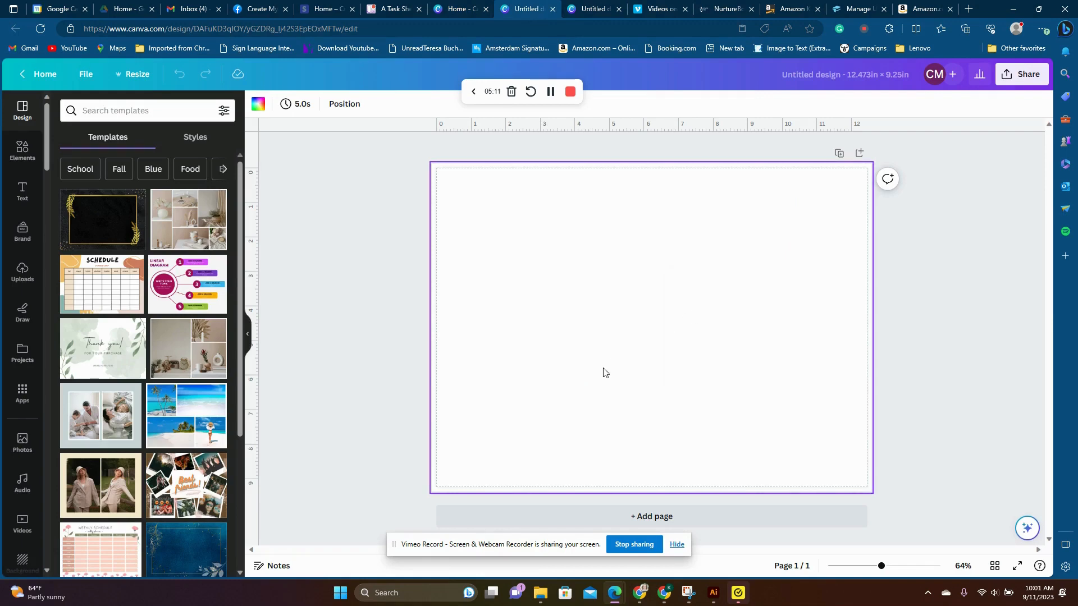
left_click_drag(550, 355, 765, 356)
left_click(941, 330)
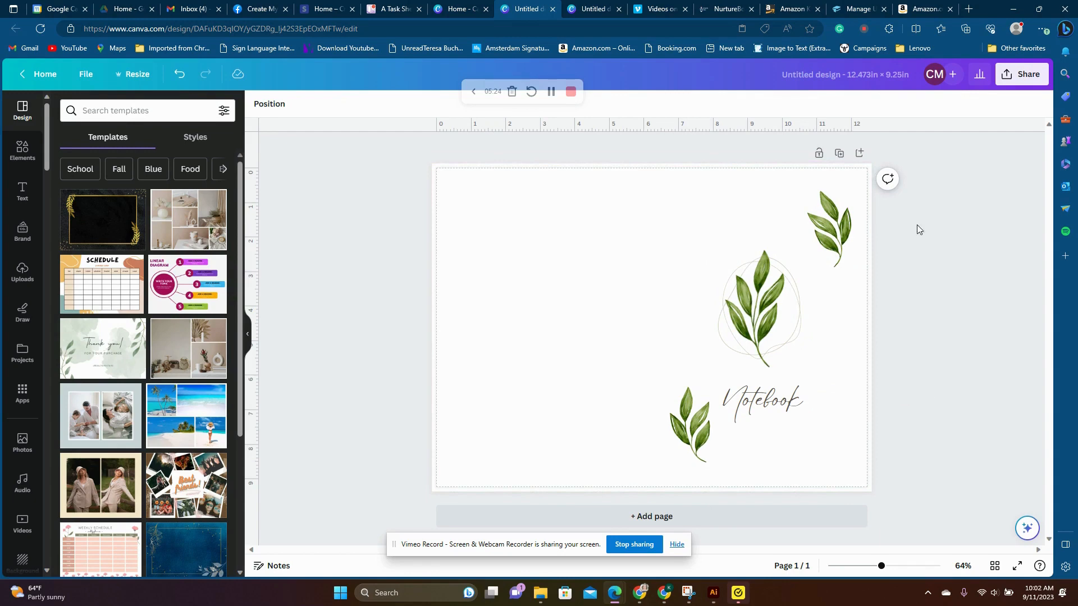
key("ctrl+z")
left_click(978, 341)
- Download the full cover as a PDF Print file with the CMYK color profile
left_click(1020, 74)
left_click(914, 365)
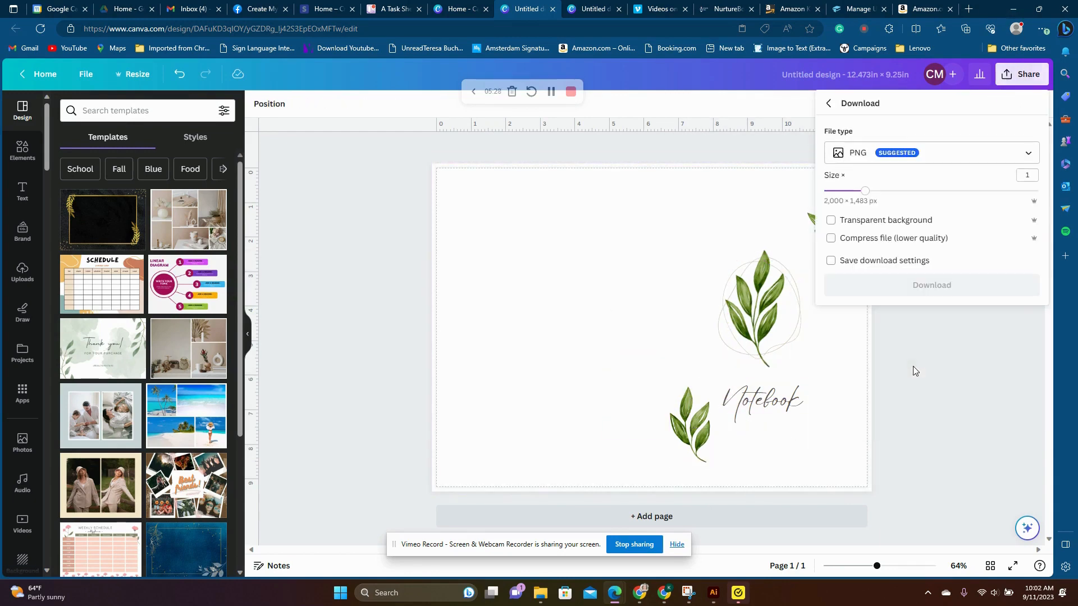
left_click(924, 157)
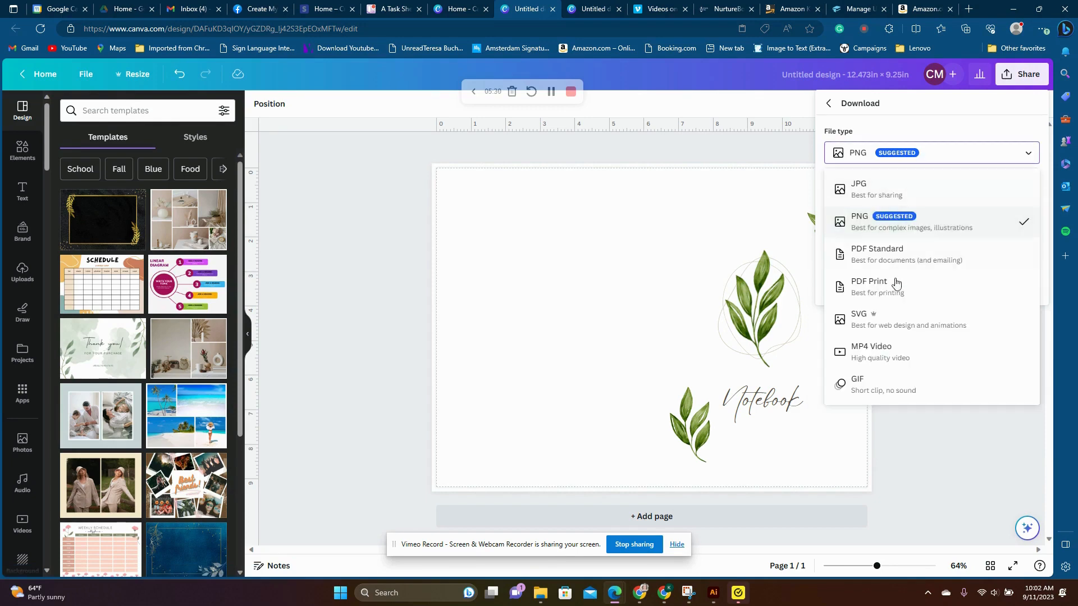
left_click(895, 282)
left_click(905, 249)
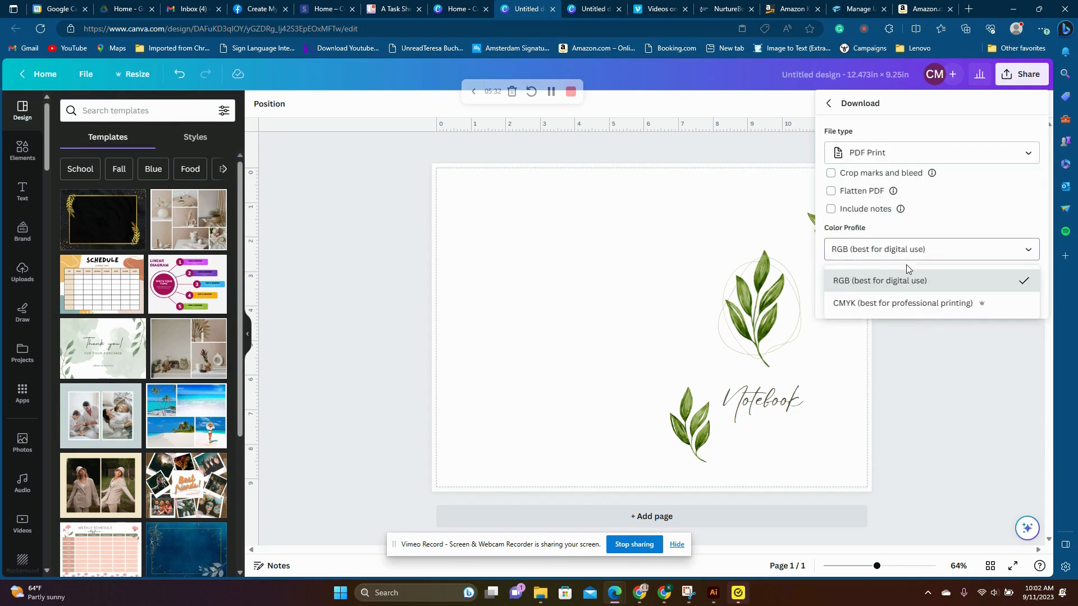
left_click(918, 300)
left_click(922, 301)
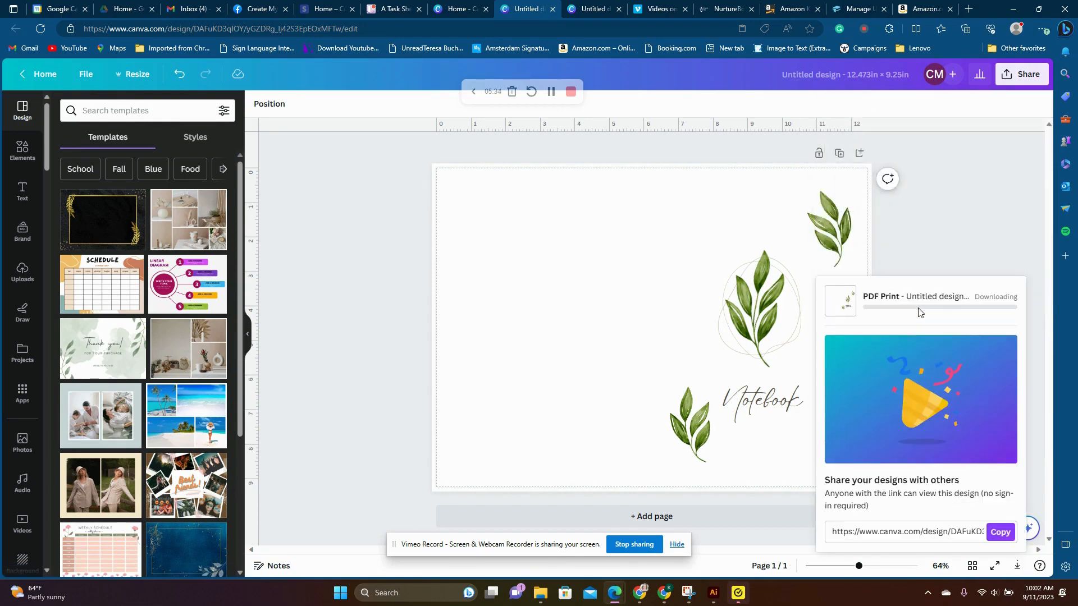
- Switch to Kindle Direct Publishing and start creating a new paperback
left_click(789, 9)
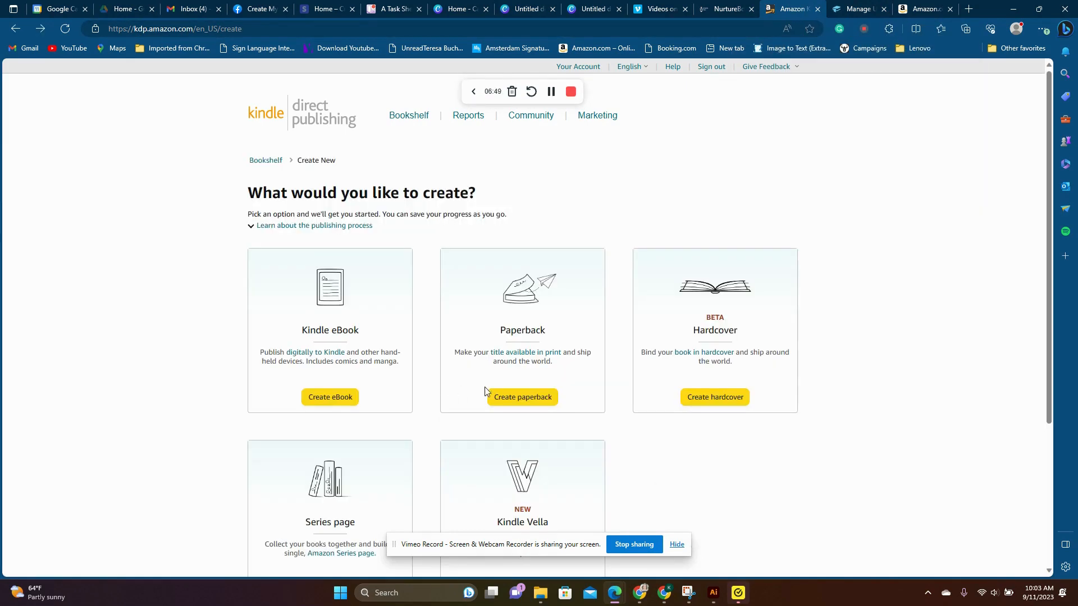
left_click(15, 28)
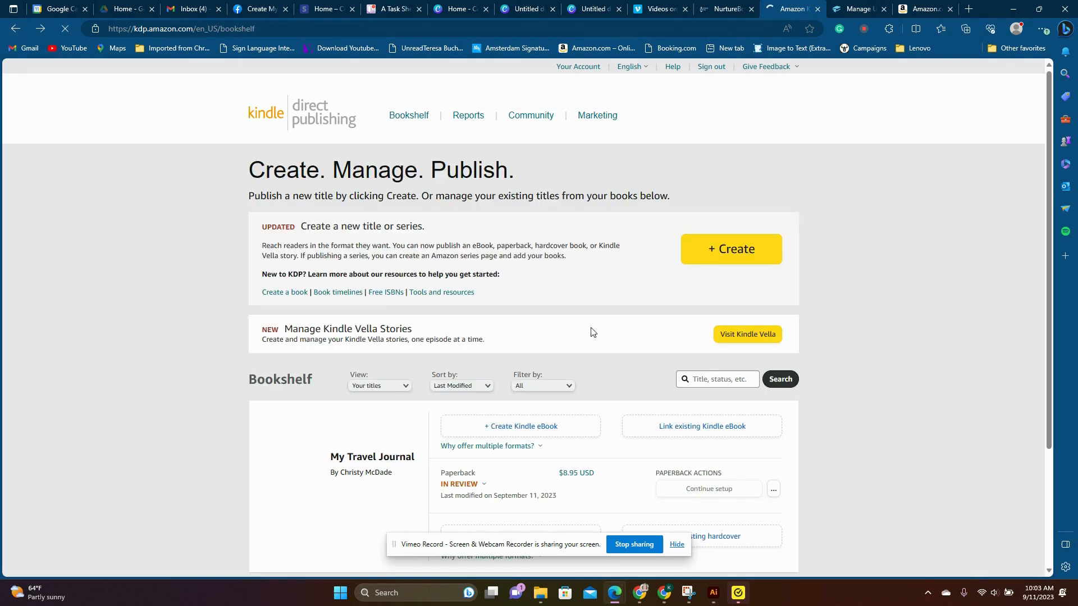
left_click(736, 249)
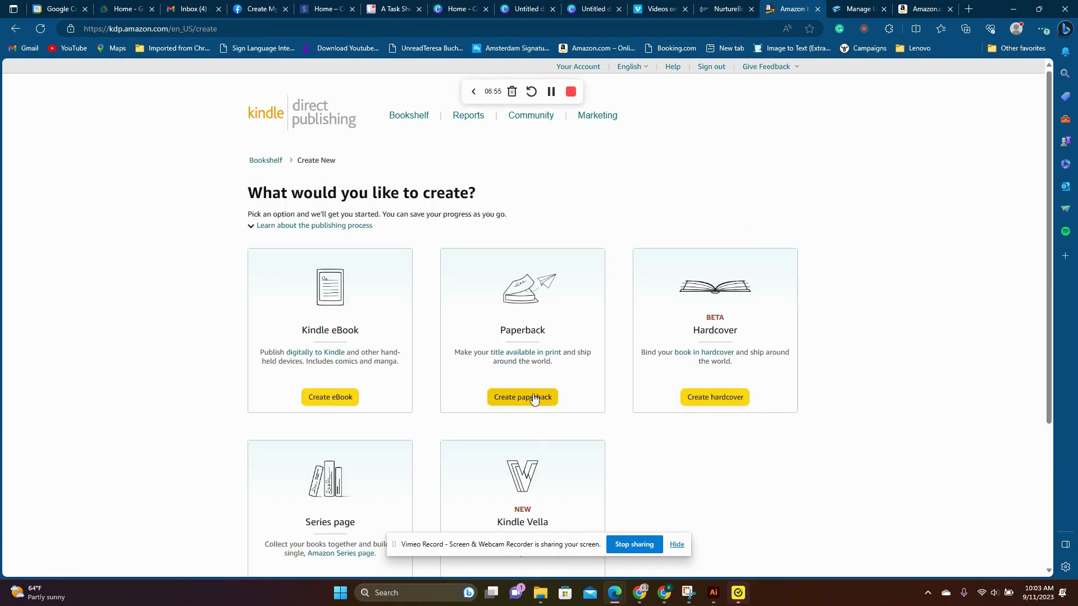
left_click(534, 399)
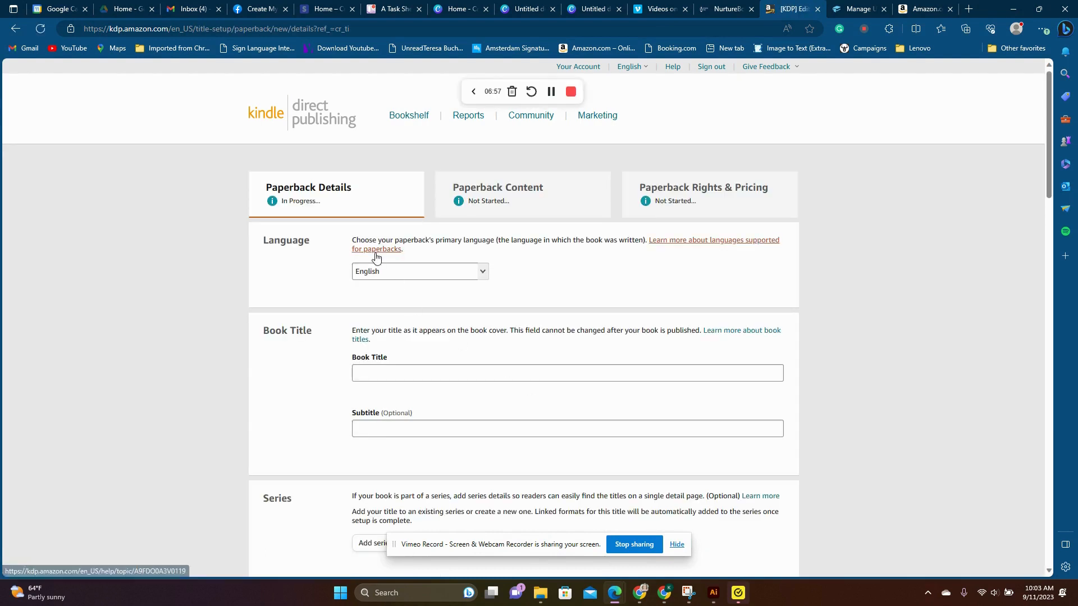
- Enter "My Notebook" as the book title and fill in the primary author's first and last name
left_click(379, 376)
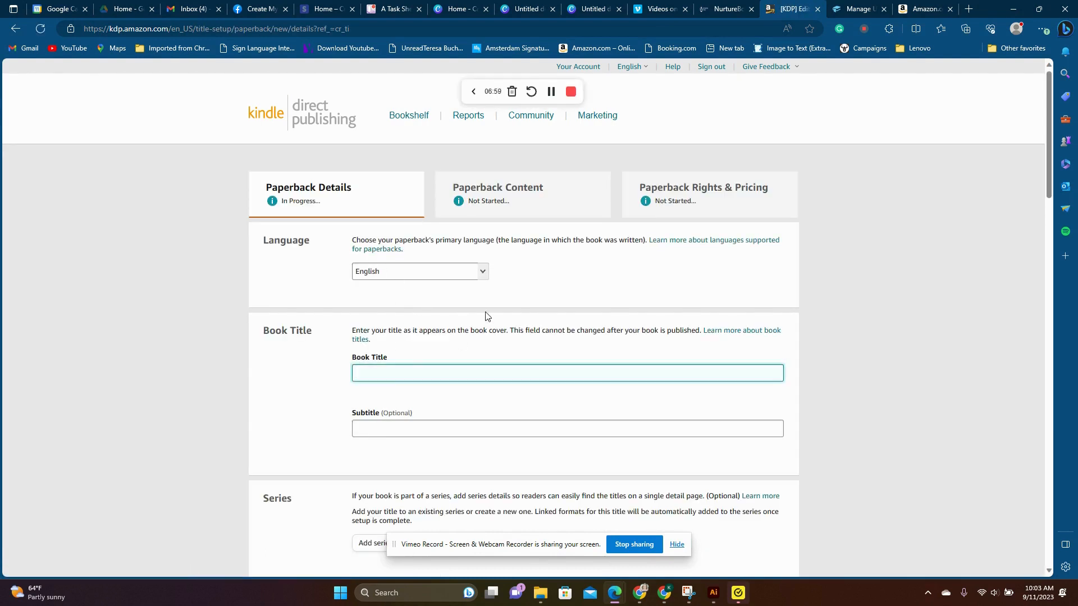
type("My Notebook")
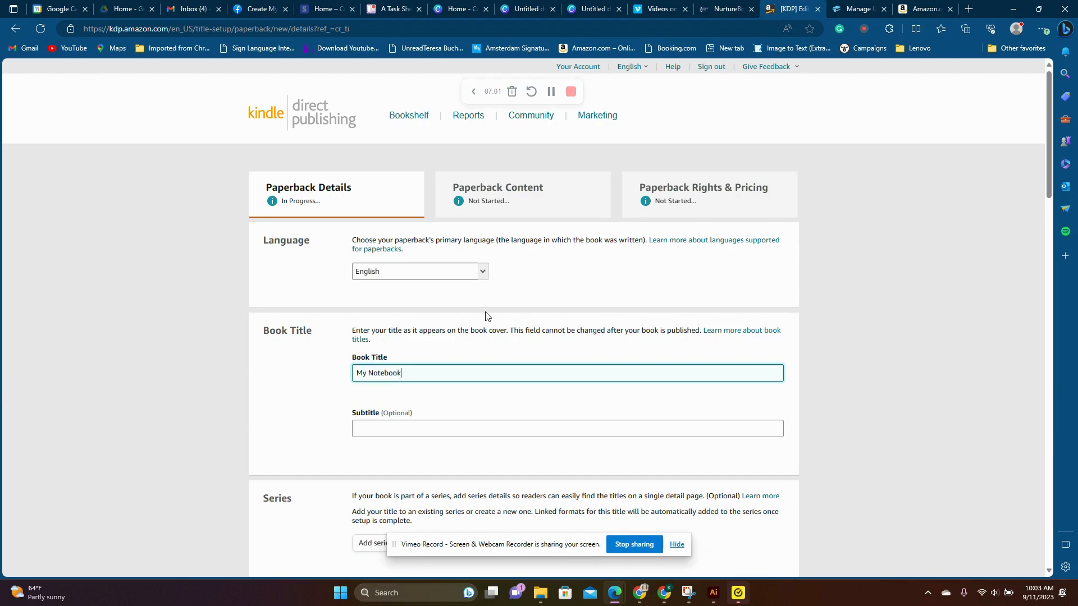
scroll(488, 316, "down", 5)
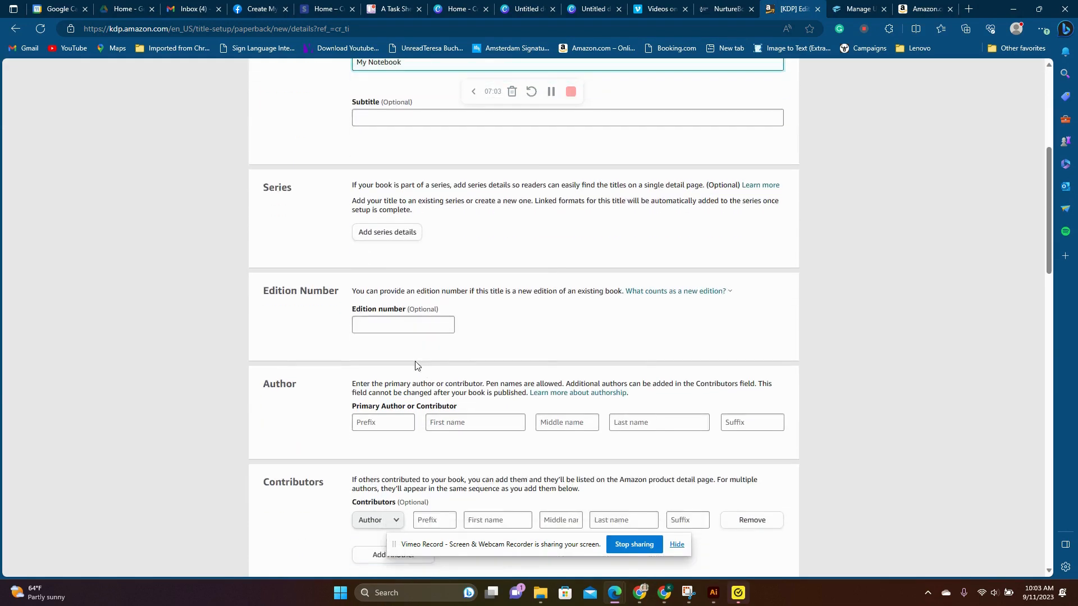
left_click(454, 422)
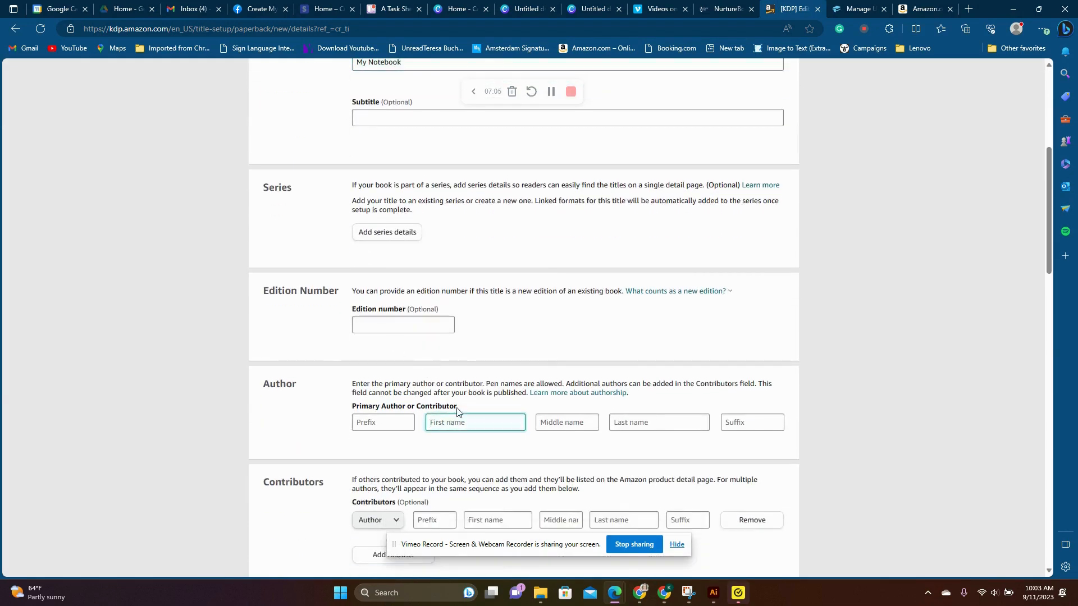
type("Christy")
left_click(614, 417)
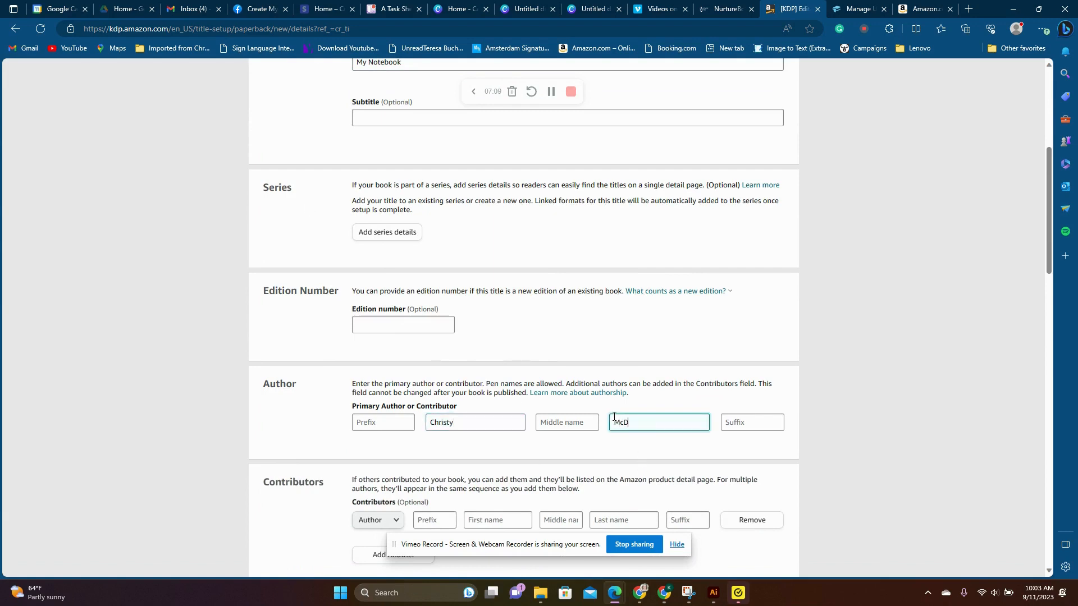
- Enter "Description" as the book description and declare ownership of the copyright and necessary publishing rights
scroll(658, 325, "down", 7)
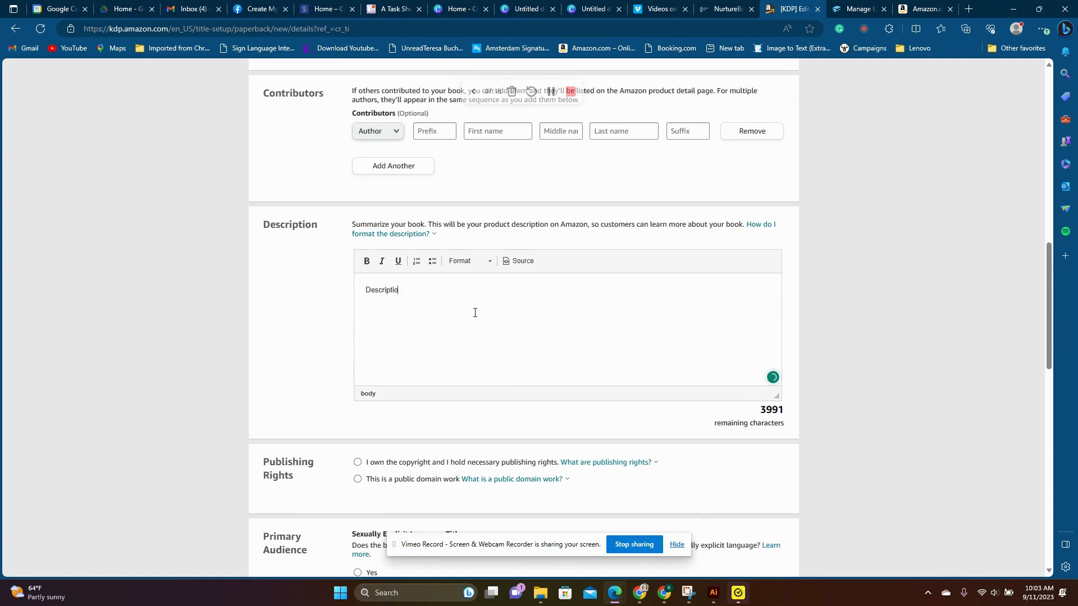
scroll(471, 303, "down", 1)
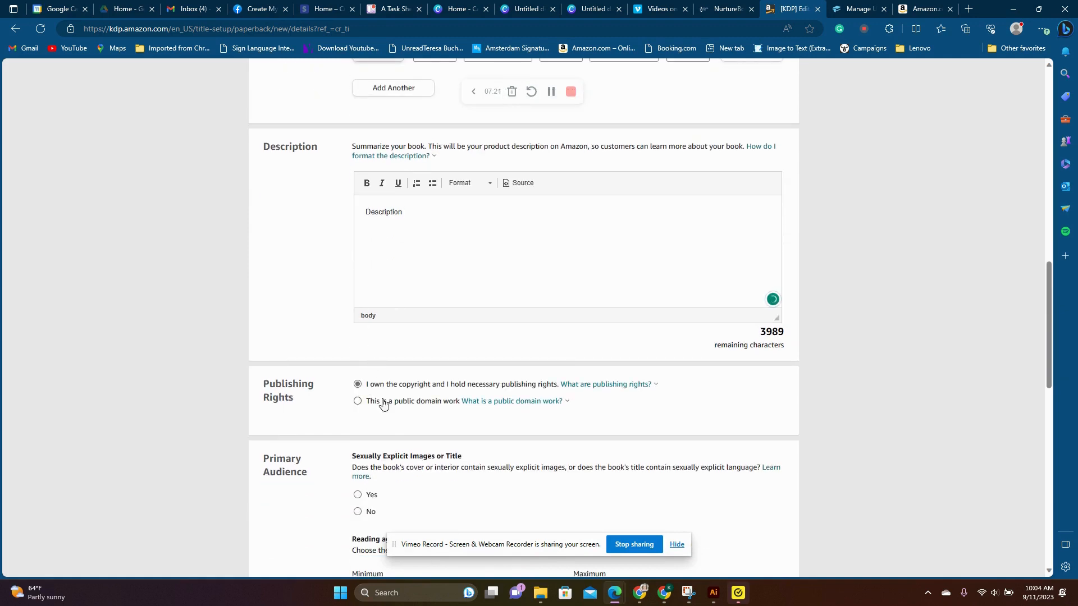
- Answer No to sexually explicit content and set the reading age from 10 to 18+
scroll(393, 404, "down", 2)
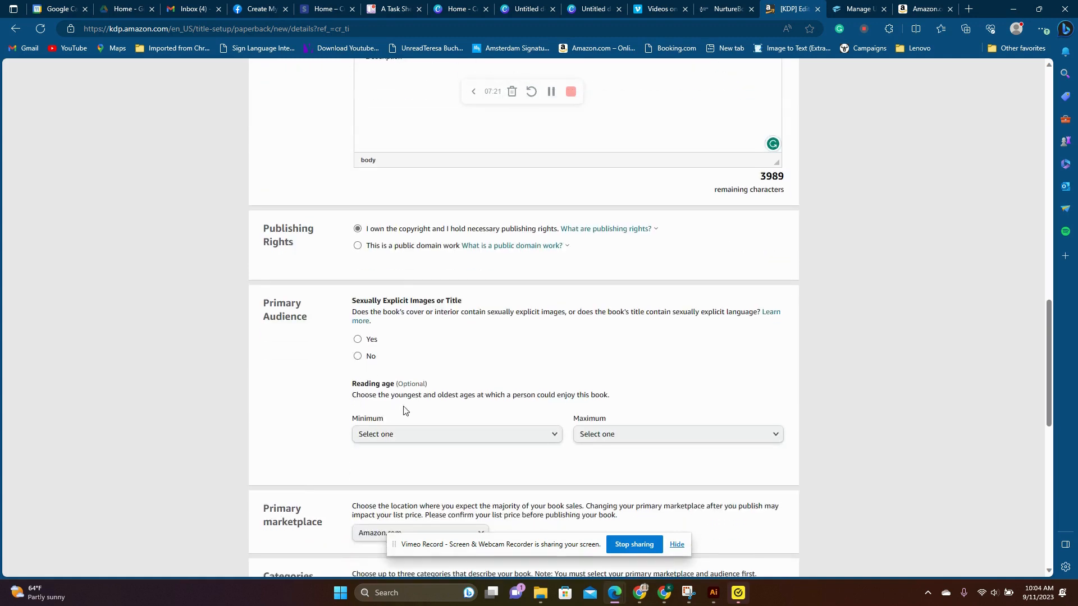
left_click(358, 357)
left_click(495, 434)
left_click(393, 332)
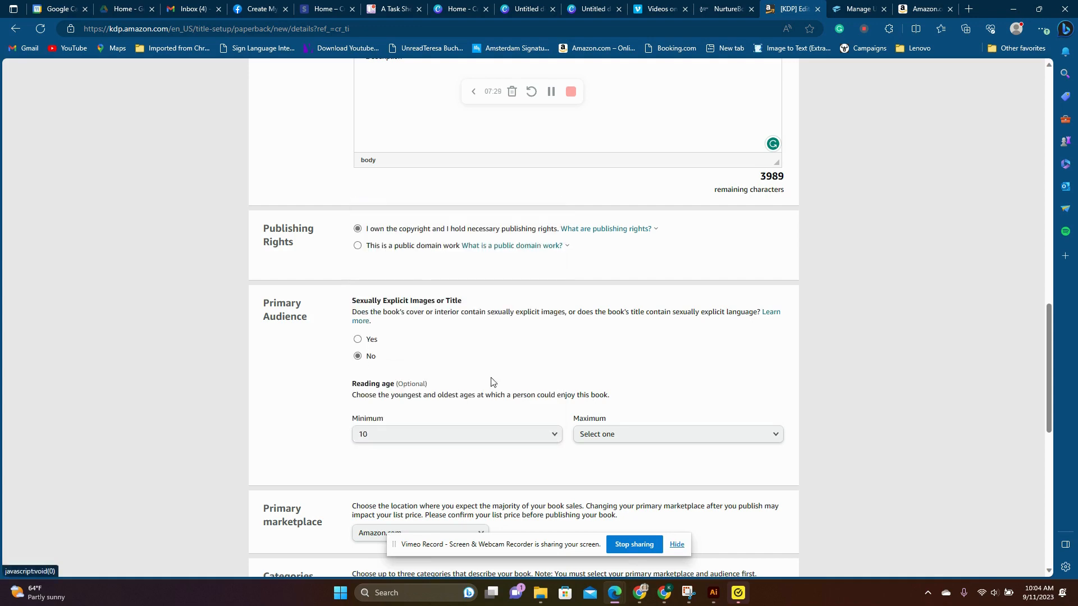
left_click(618, 434)
scroll(601, 393, "down", 3)
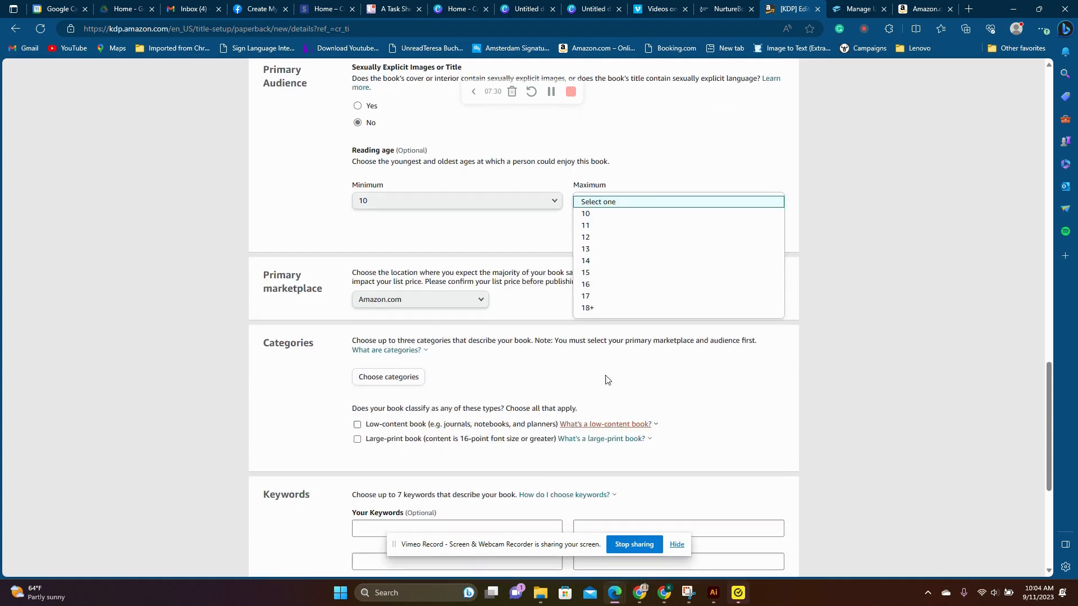
left_click(597, 308)
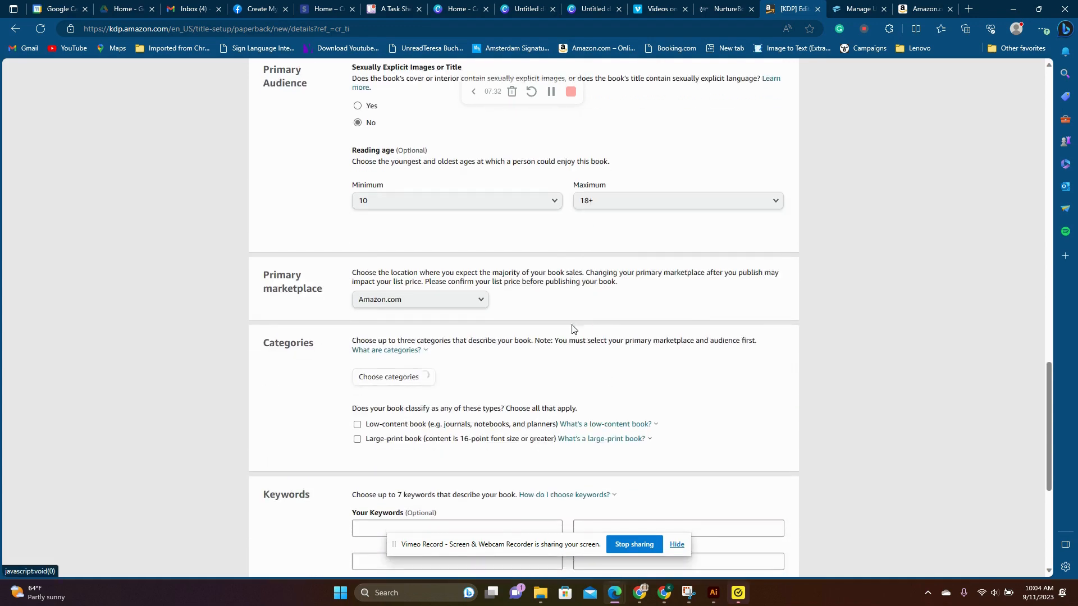
- Classify the paperback as a low-content book
left_click(357, 428)
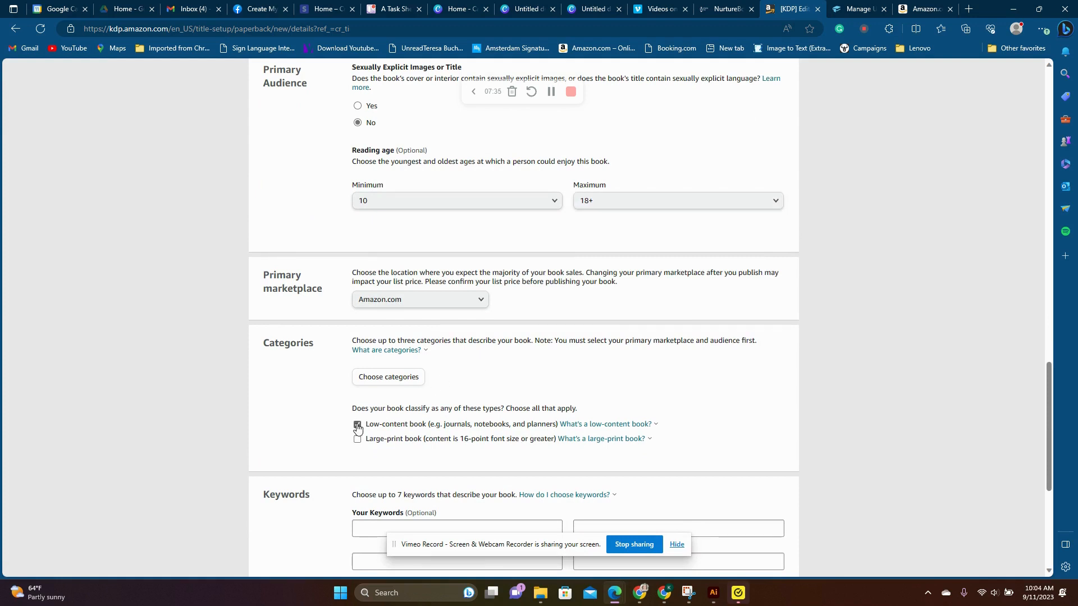
scroll(331, 376, "down", 1)
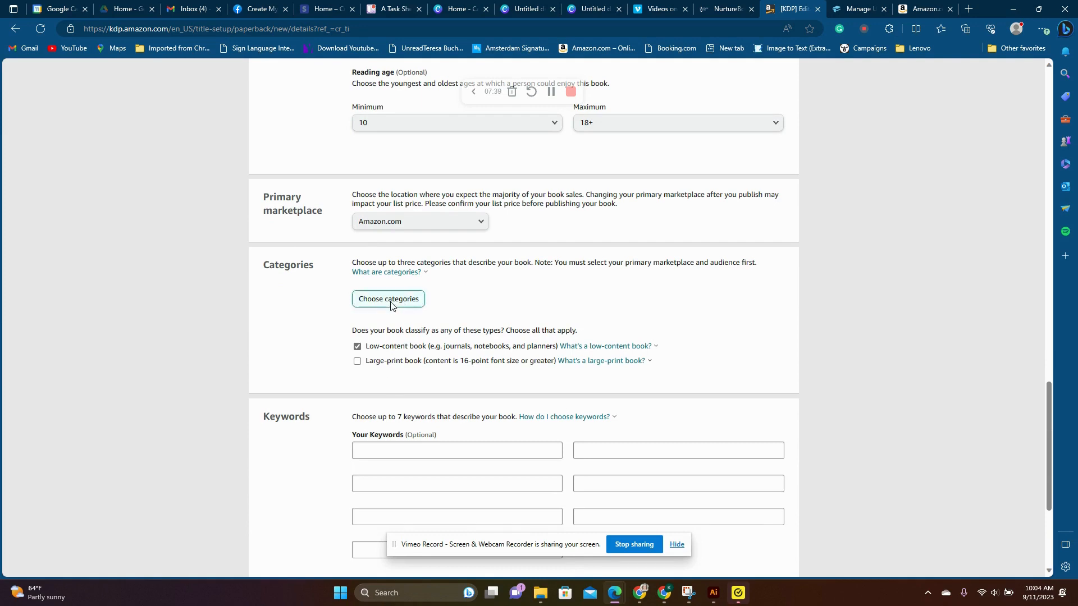
left_click(391, 297)
left_click(382, 310)
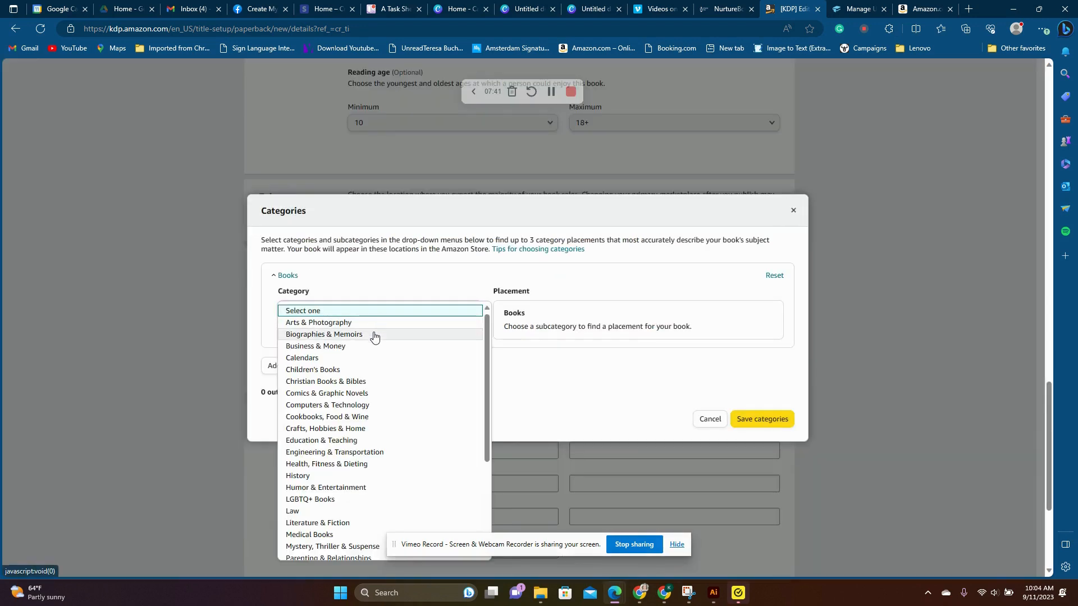
scroll(401, 428, "down", 5)
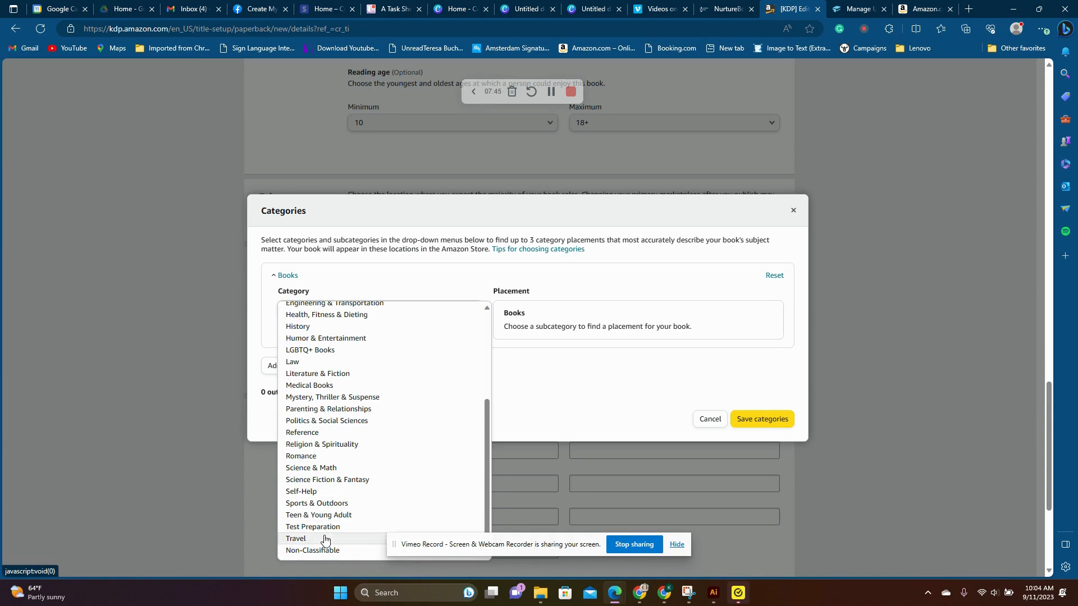
scroll(365, 443, "up", 3)
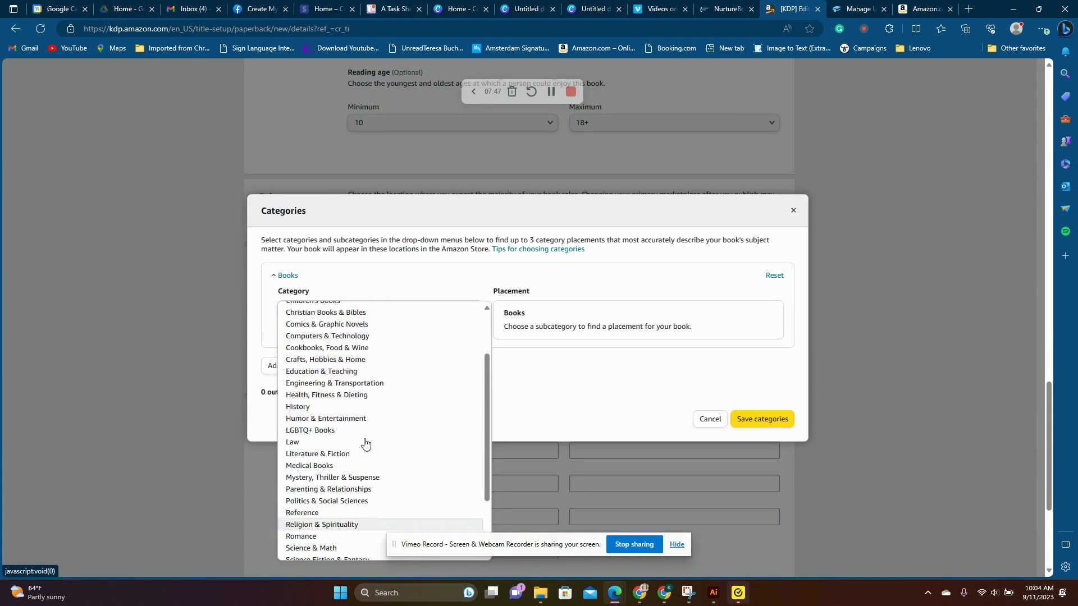
scroll(341, 425, "down", 2)
scroll(341, 425, "down", 2)
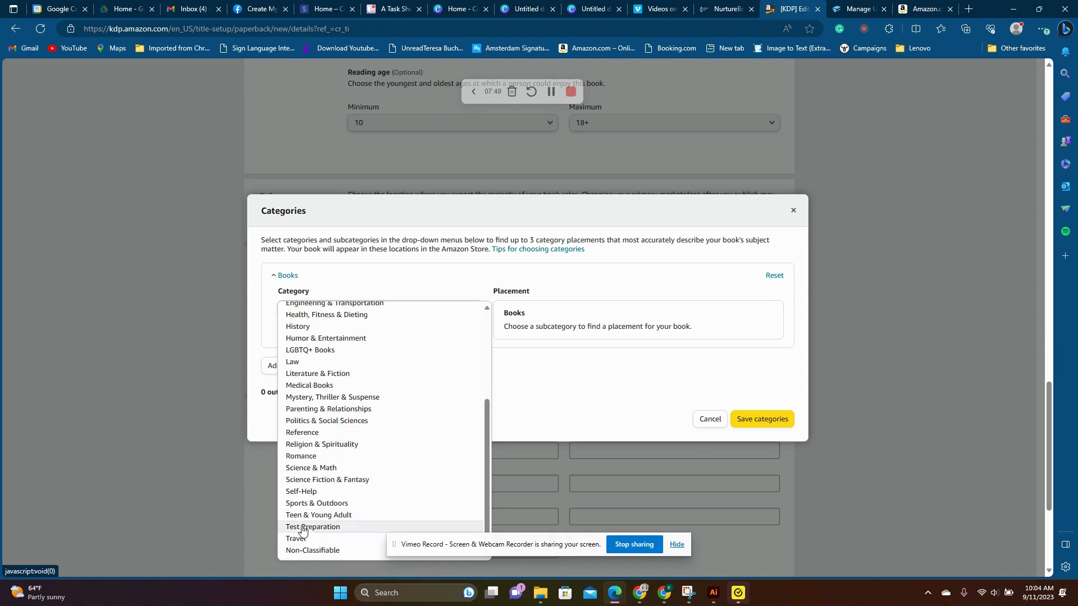
left_click(312, 491)
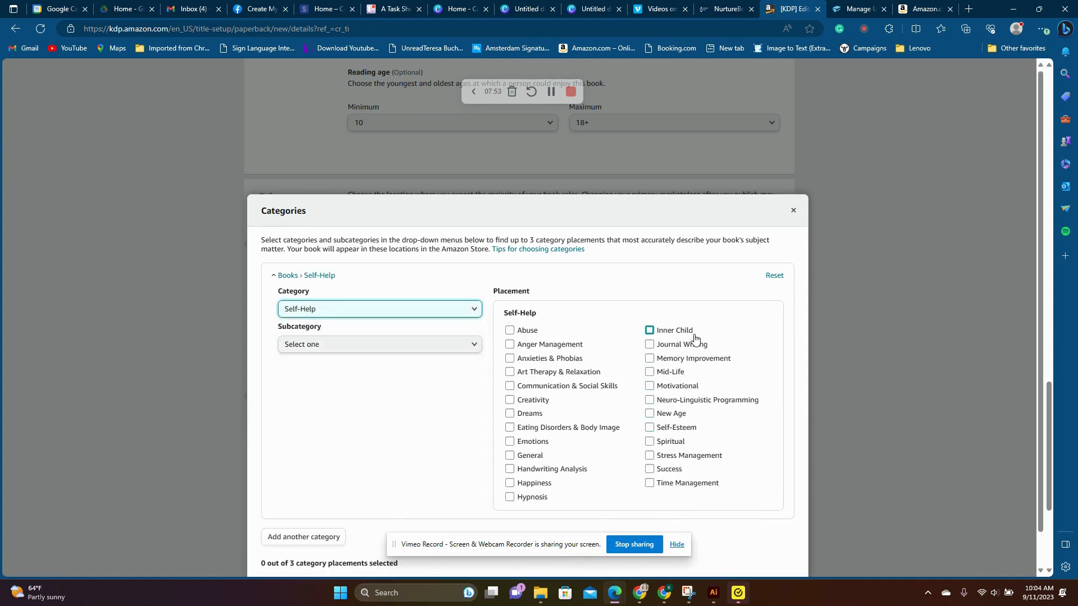
left_click(793, 210)
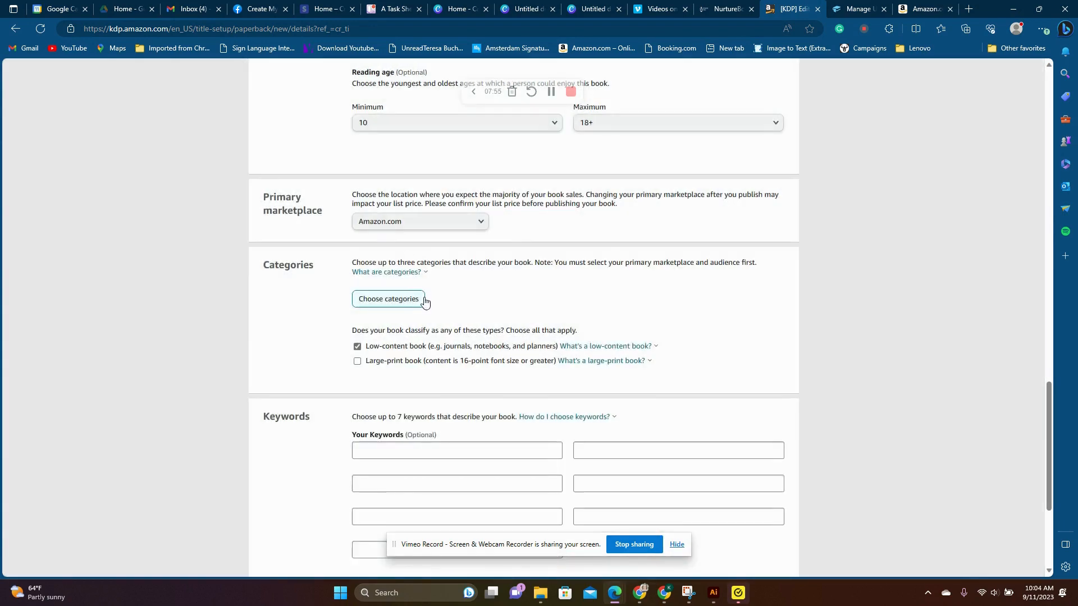
- Try to save the paperback details with the keywords left blank and continue to the content stage
scroll(597, 310, "down", 3)
left_click(498, 296)
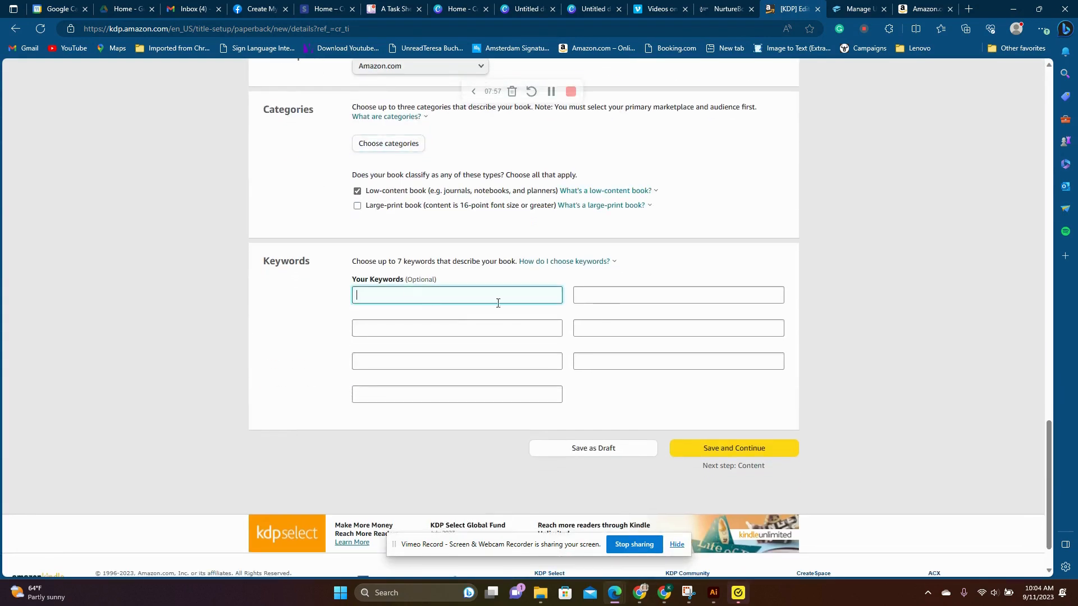
left_click(710, 447)
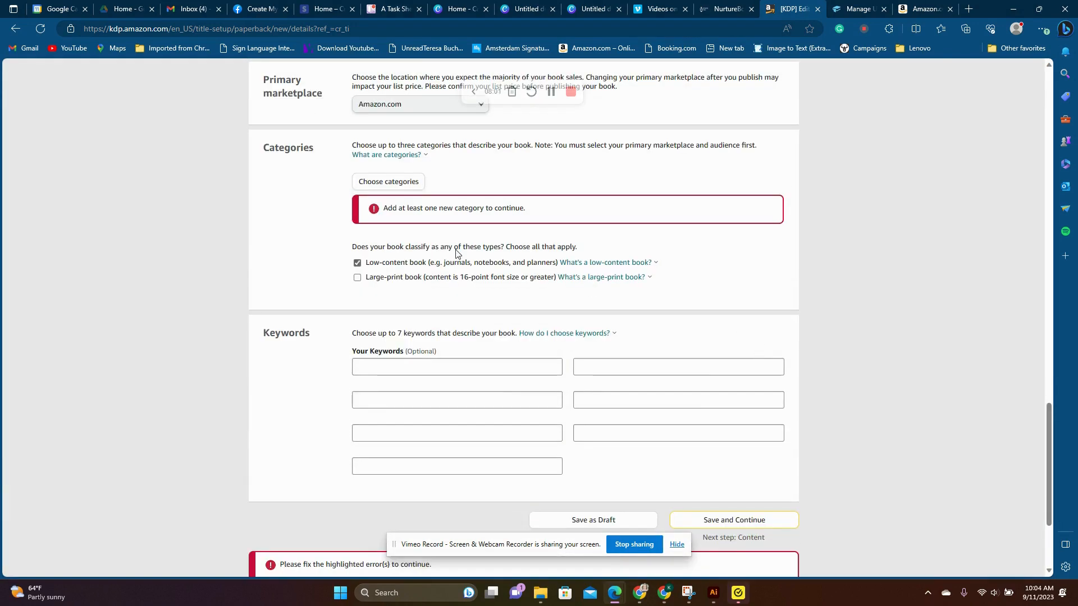
- Assign the book to the Books › Self-Help › Journal Writing category, save it and continue to the content stage
left_click(396, 184)
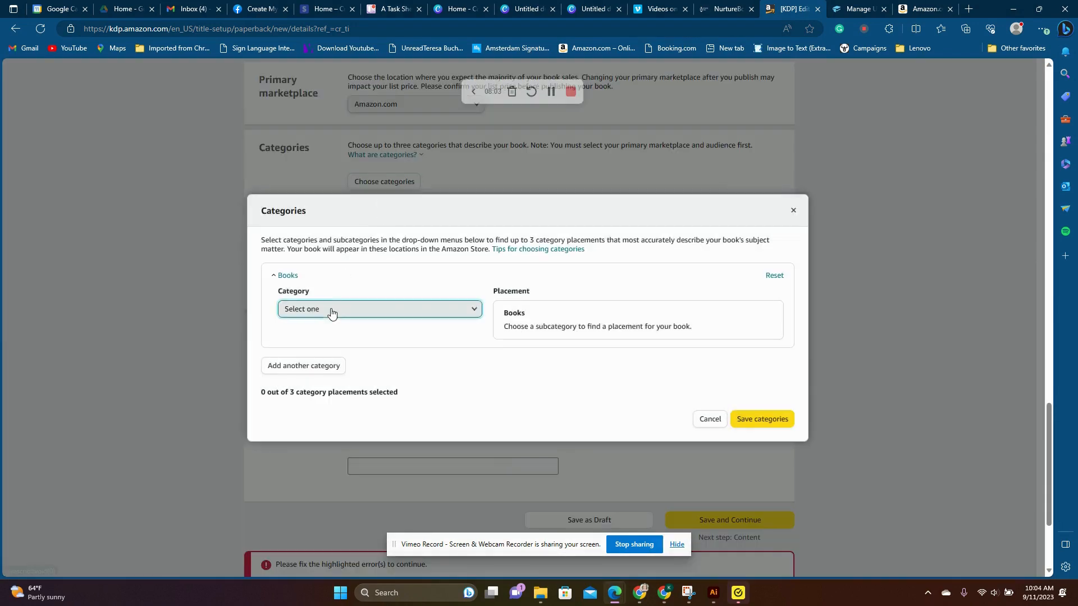
left_click(332, 310)
scroll(337, 404, "down", 4)
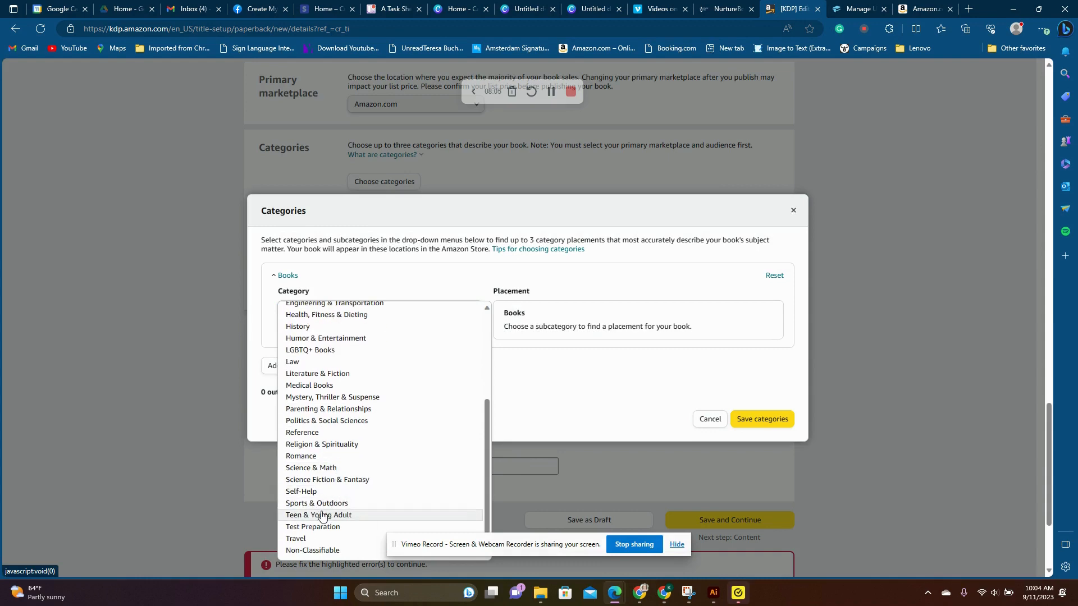
left_click(325, 494)
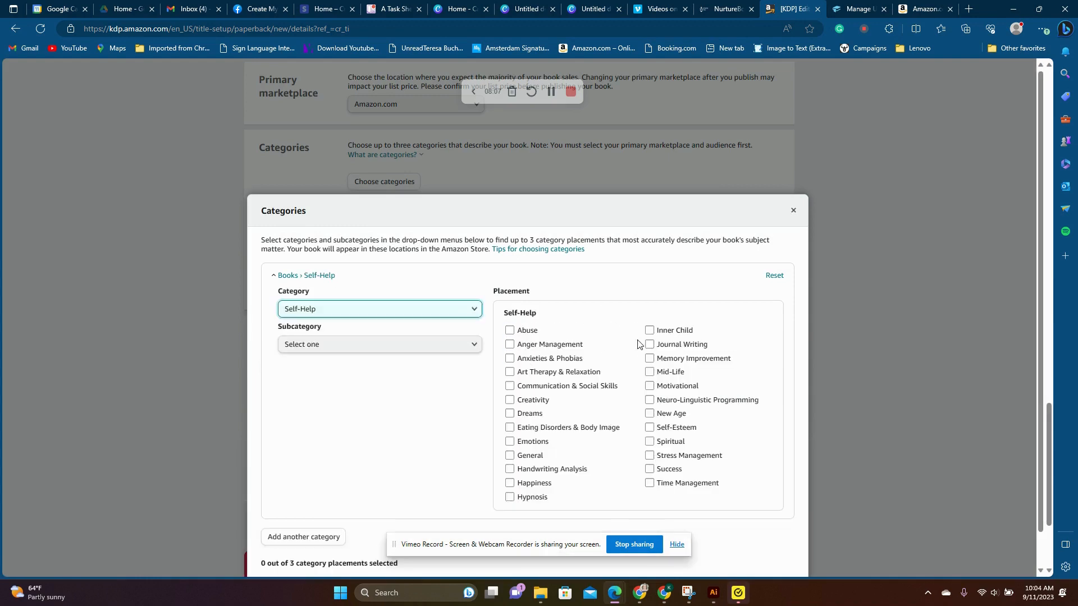
left_click(650, 345)
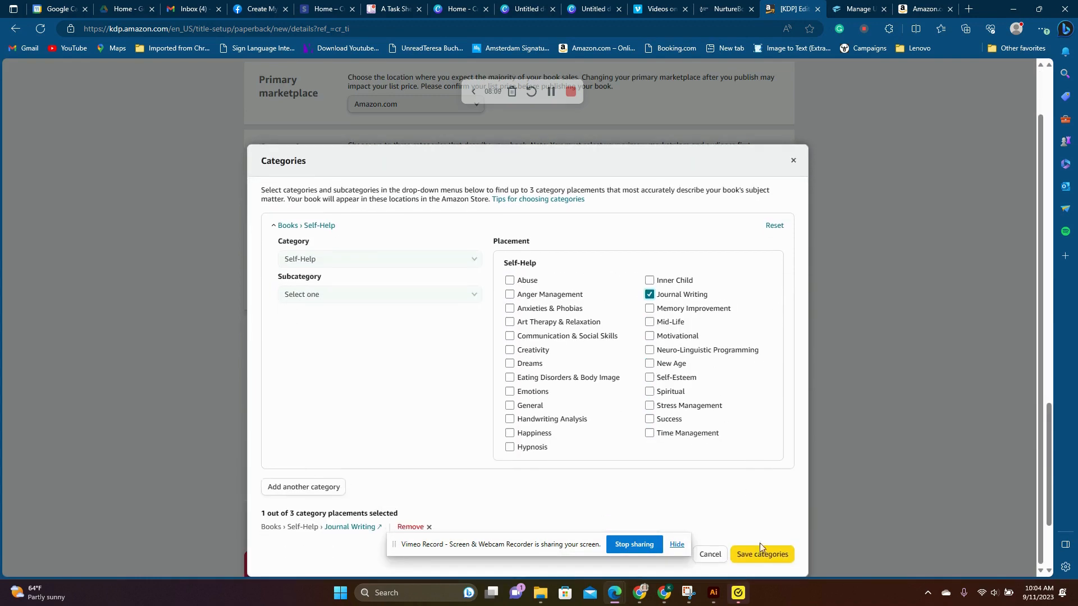
left_click(761, 556)
left_click(736, 515)
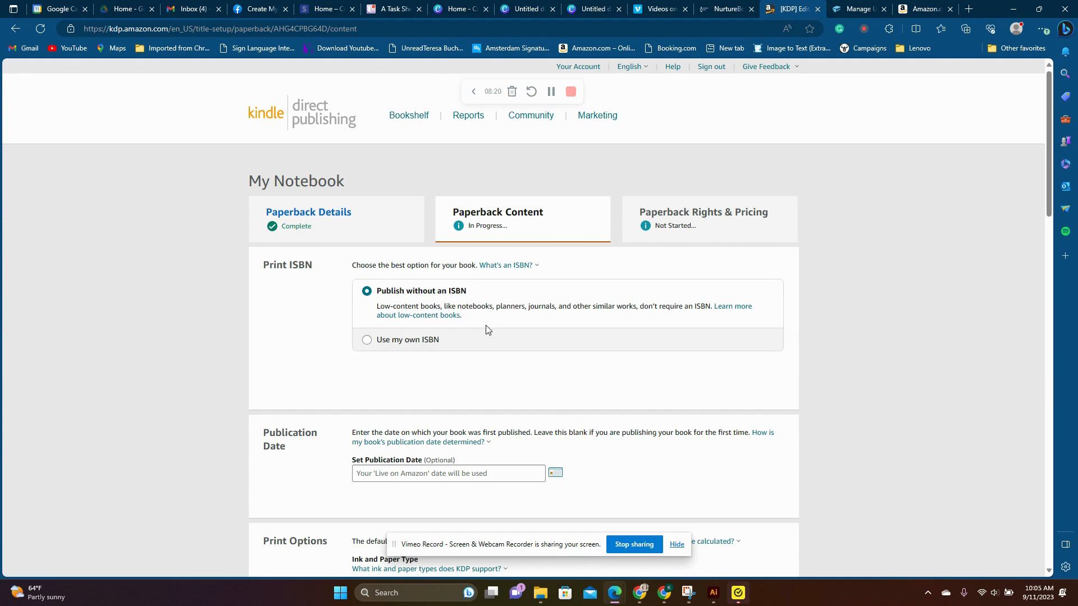
- Set the paperback's publication date to 09/11/2023
scroll(492, 332, "down", 4)
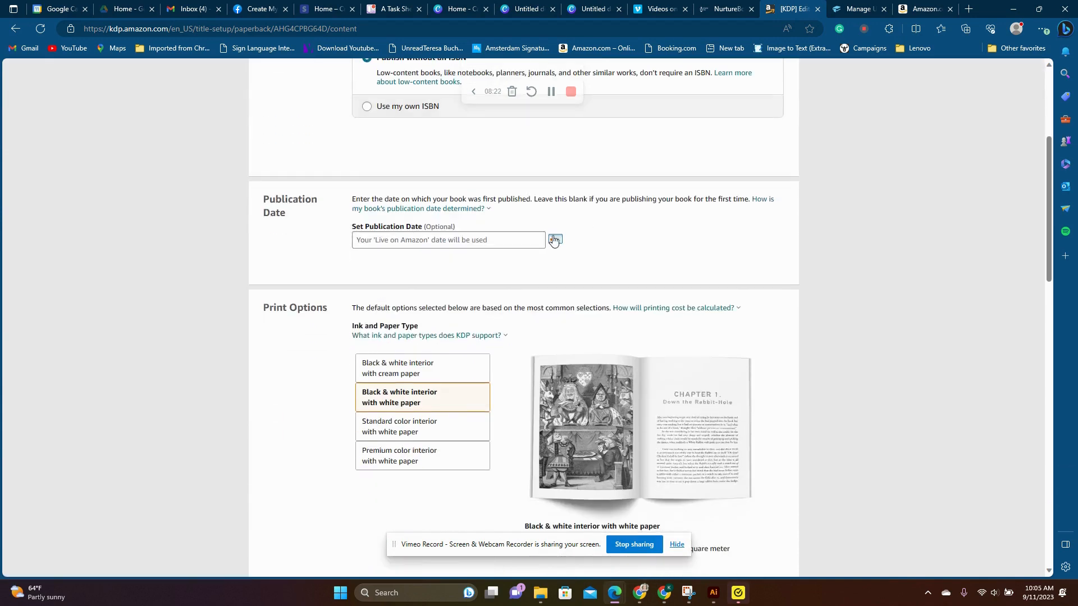
left_click(553, 240)
left_click(382, 311)
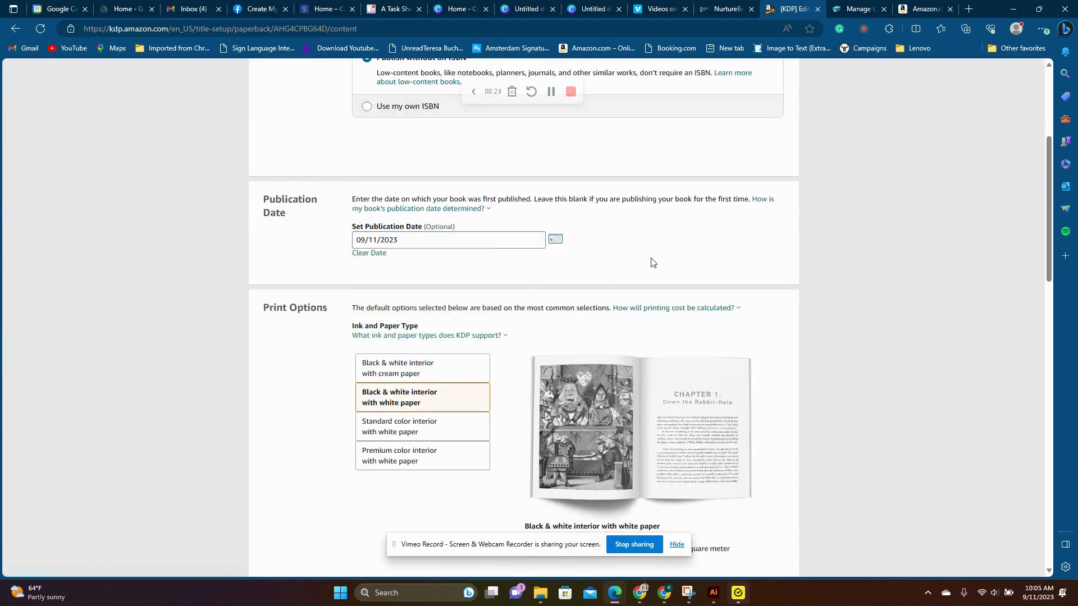
- Keep the default print options and upload Untitled design (6).pdf from Downloads as the paperback manuscript
scroll(651, 263, "down", 3)
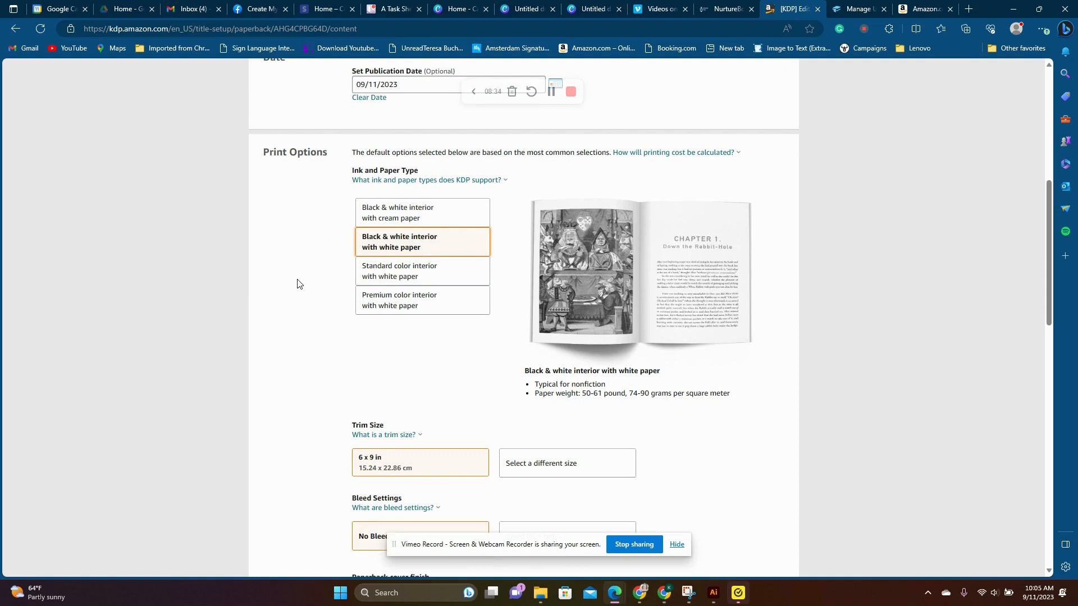
scroll(297, 284, "down", 1)
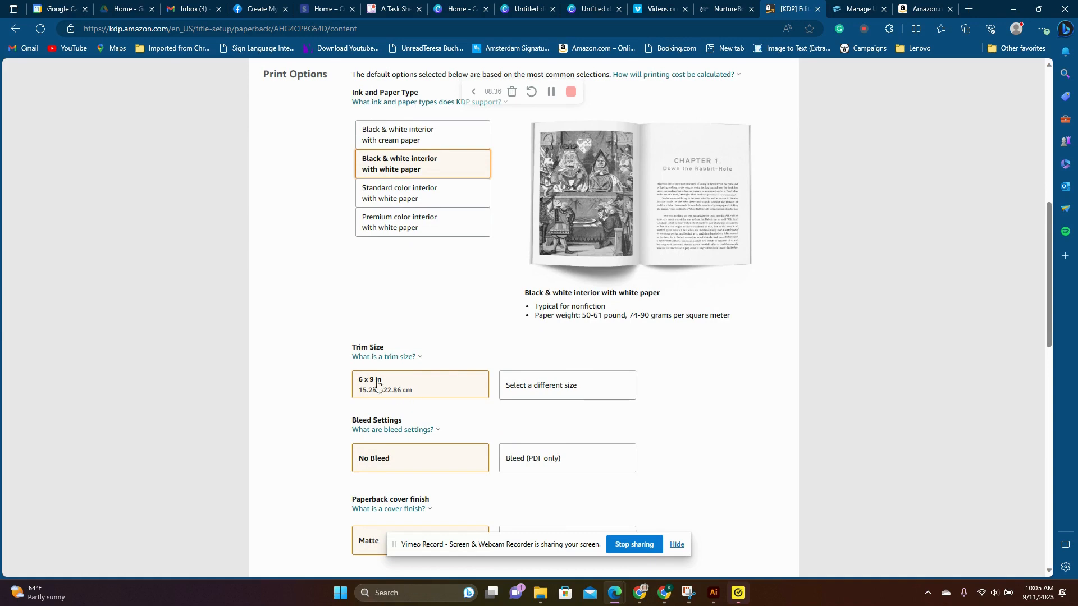
scroll(393, 378, "down", 2)
scroll(554, 382, "down", 1)
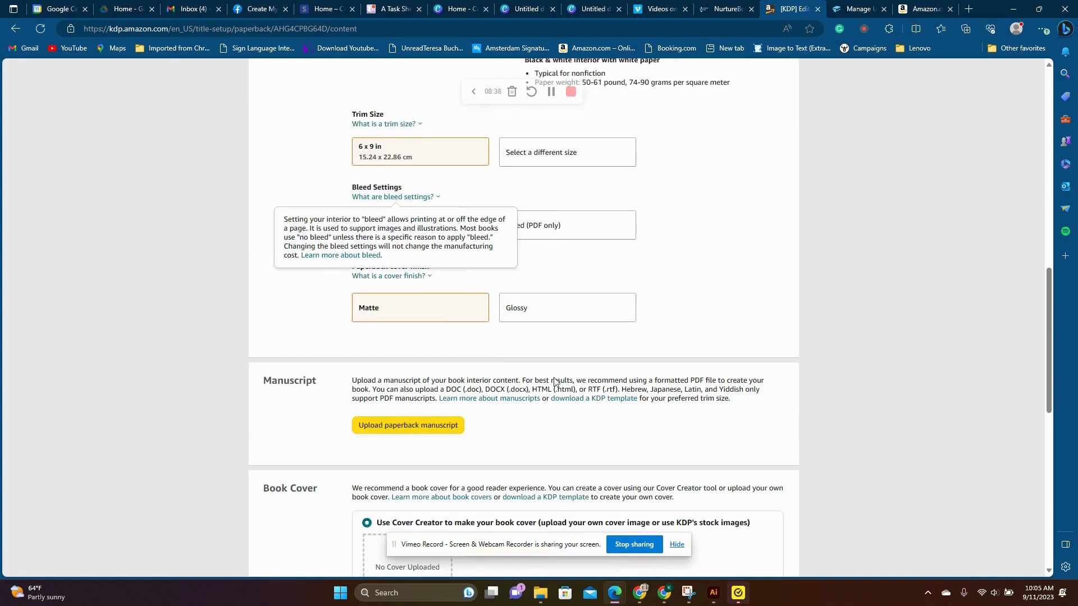
scroll(565, 402, "down", 1)
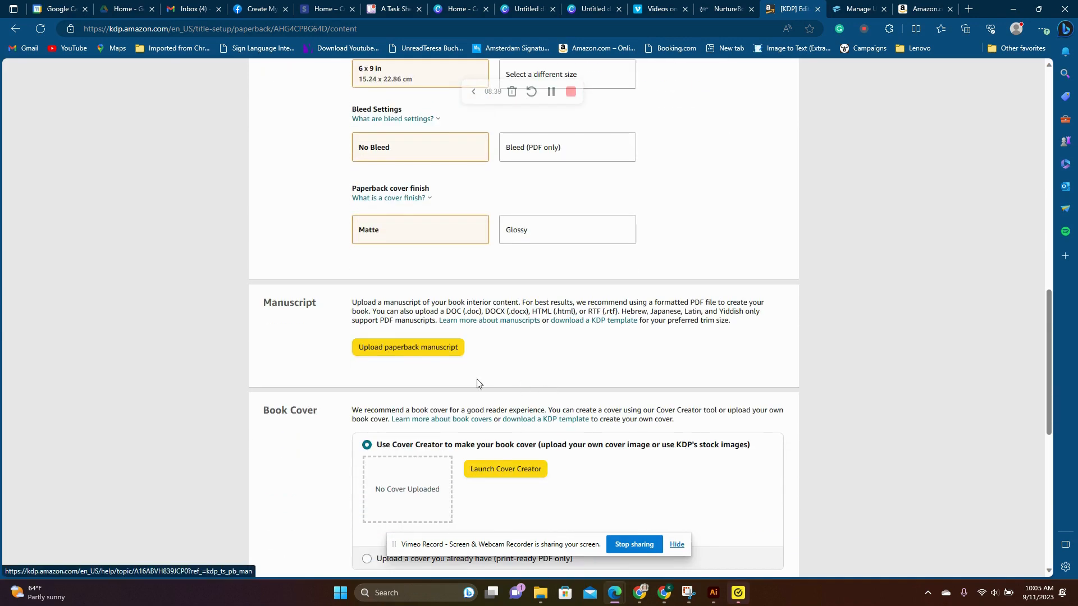
left_click(385, 351)
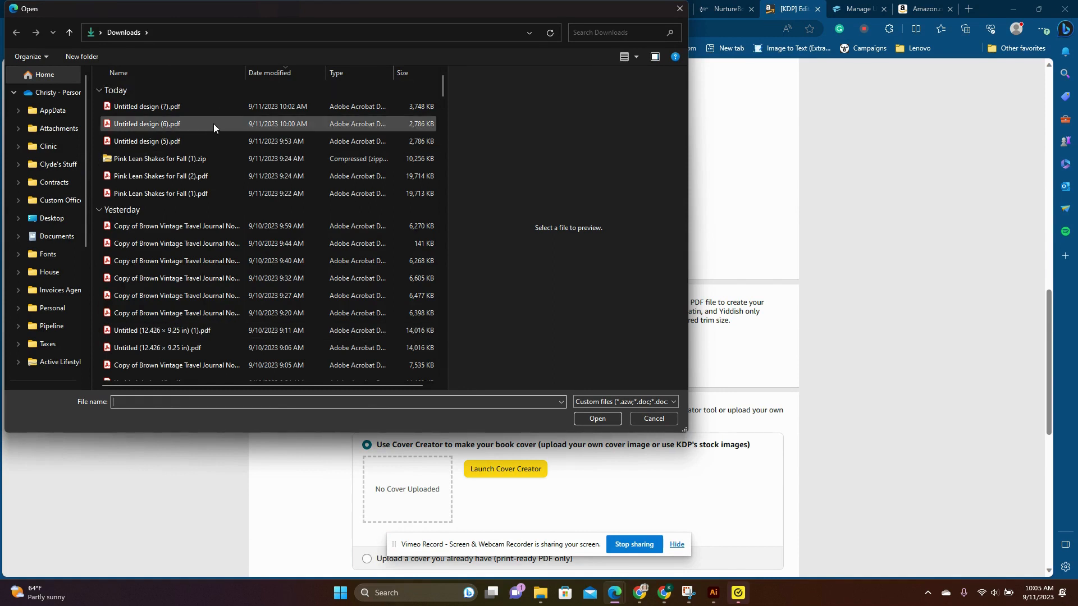
left_click(213, 124)
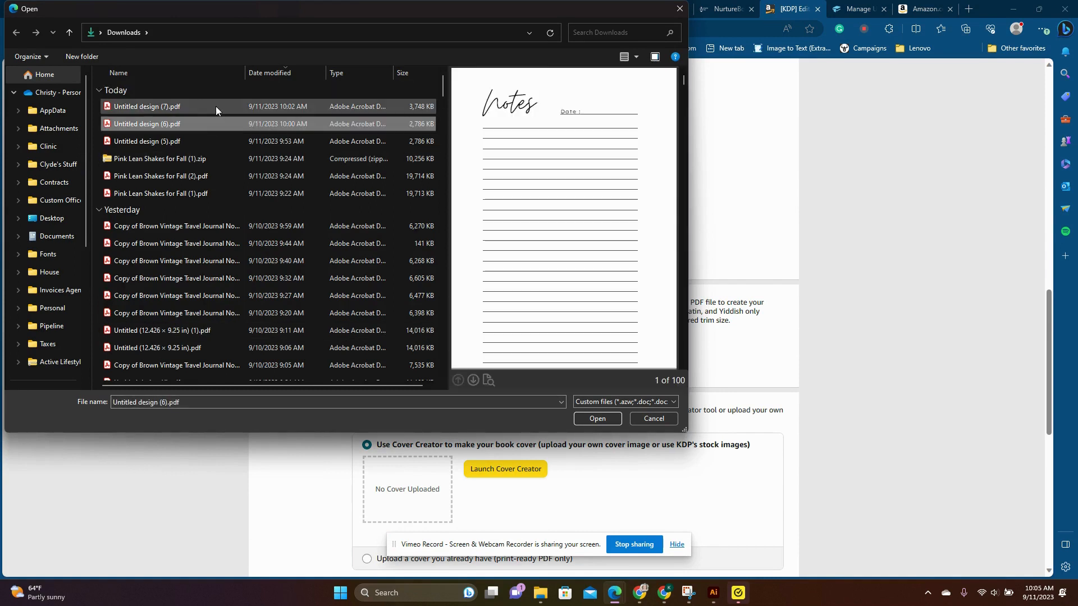
left_click(215, 107)
left_click(206, 126)
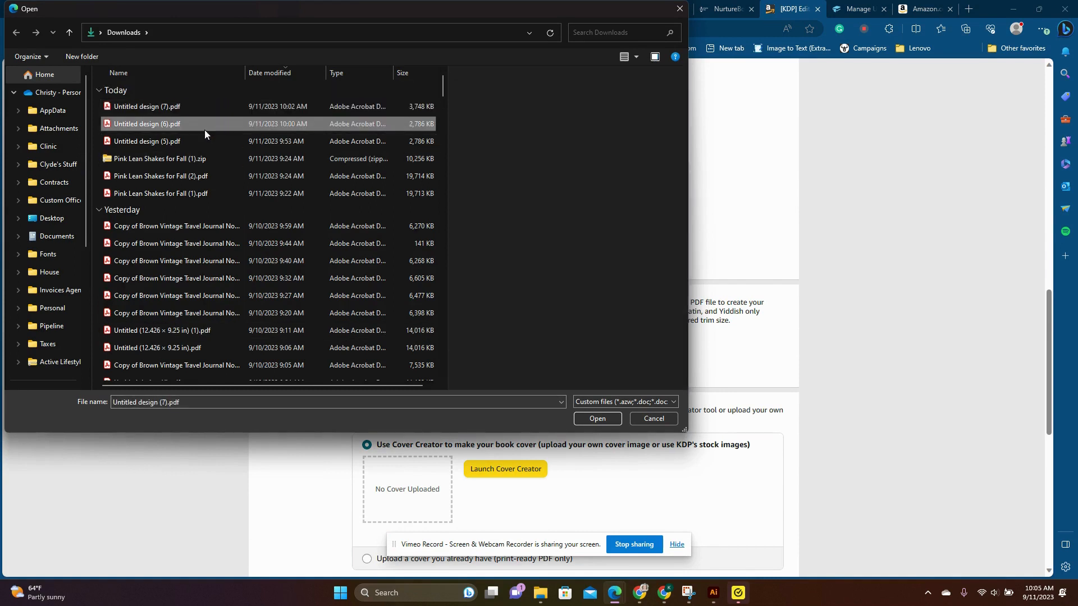
left_click(591, 419)
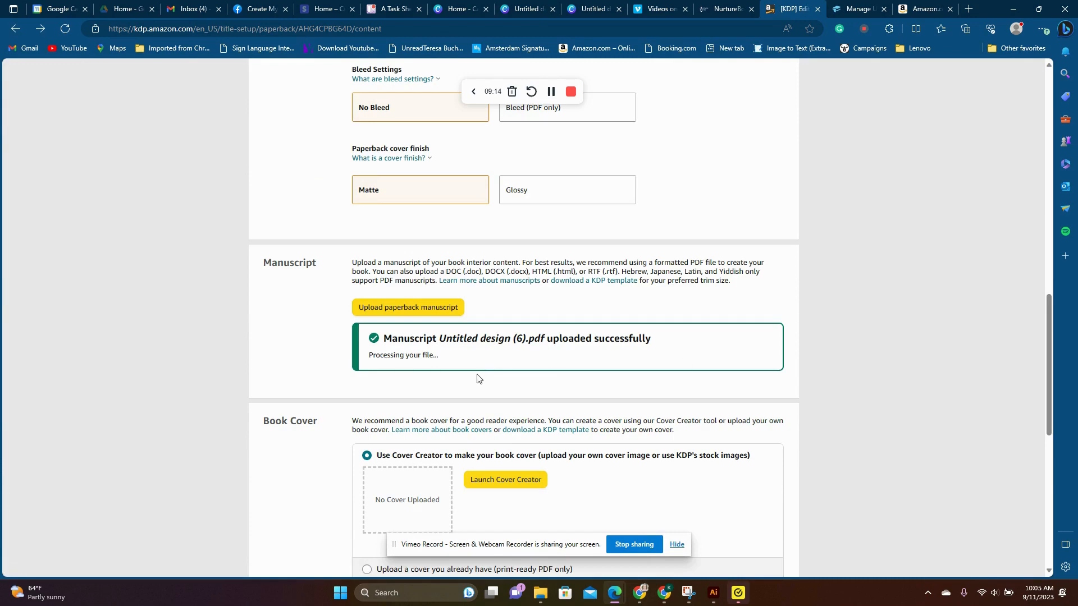
- Choose to supply an existing print-ready cover and upload Untitled design (7).pdf as the cover file
scroll(432, 384, "down", 2)
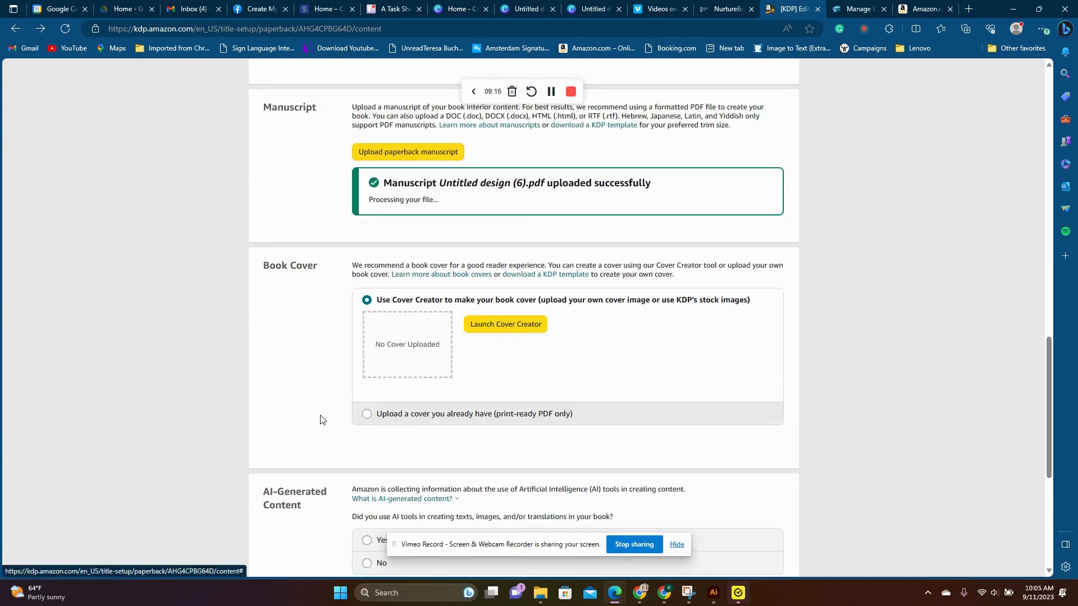
left_click(368, 415)
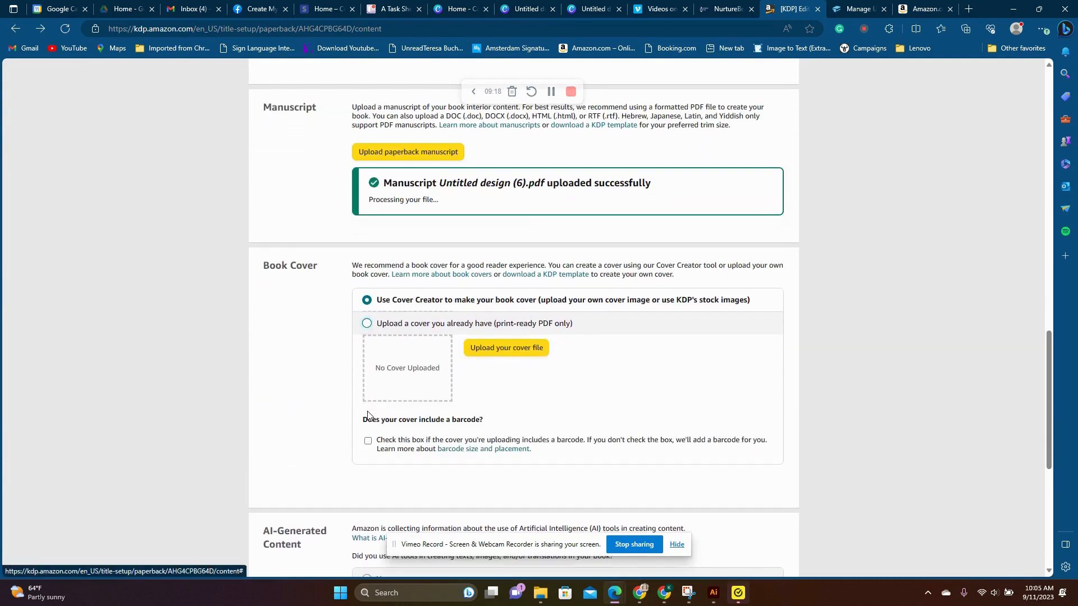
left_click(506, 347)
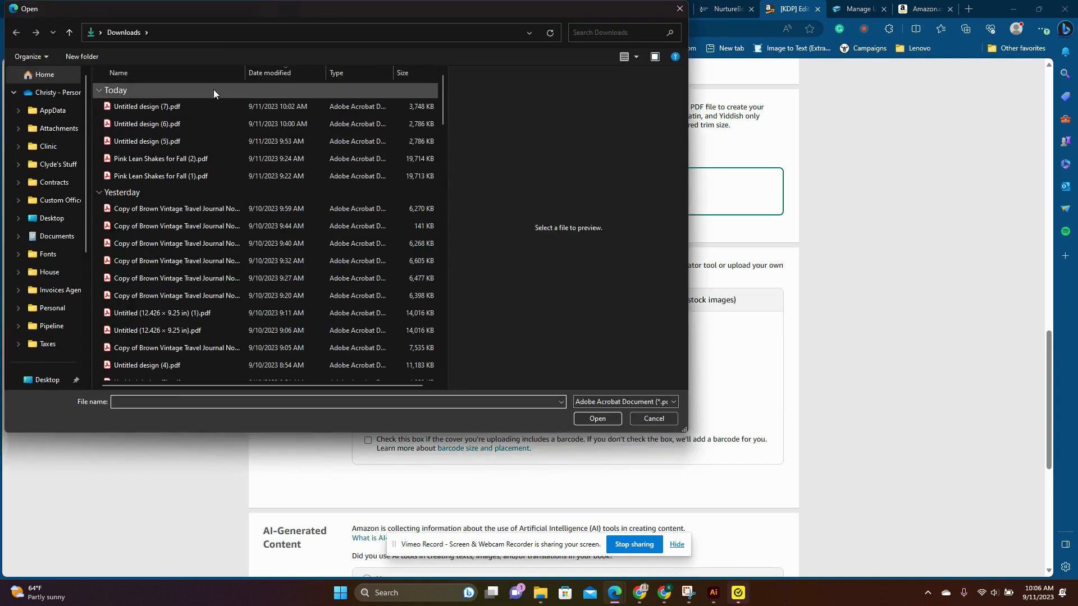
left_click(213, 105)
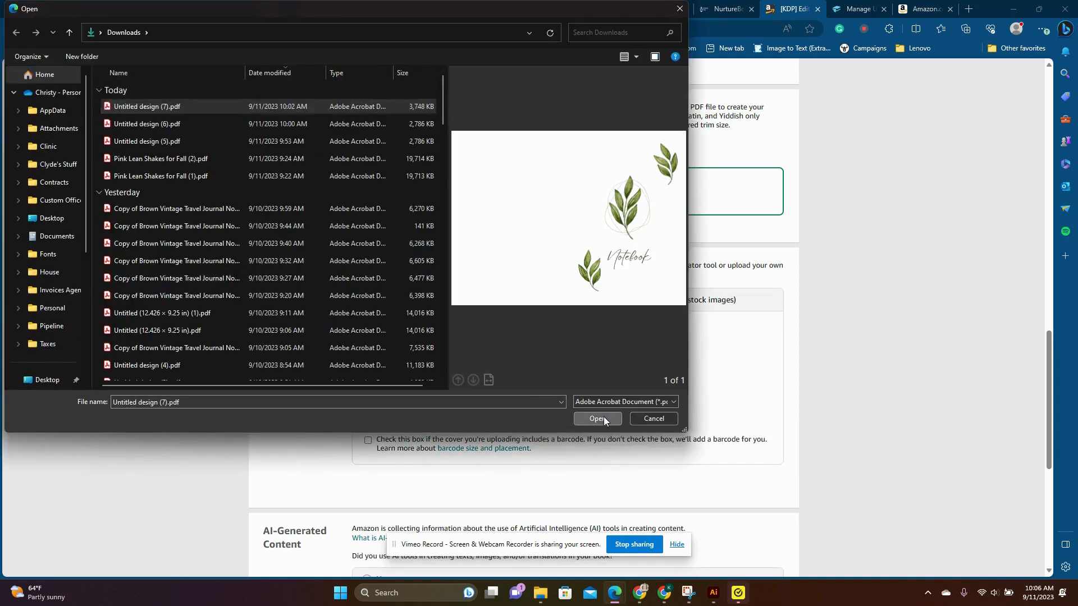
left_click(599, 419)
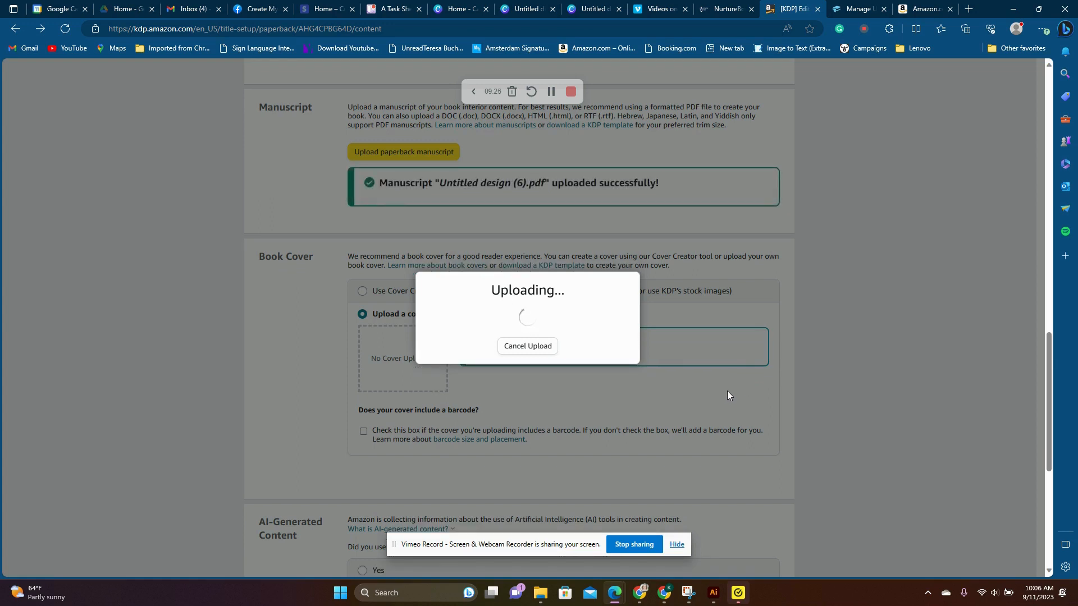
- Answer No to having used AI tools in creating the book's texts, images or translations
scroll(737, 389, "down", 3)
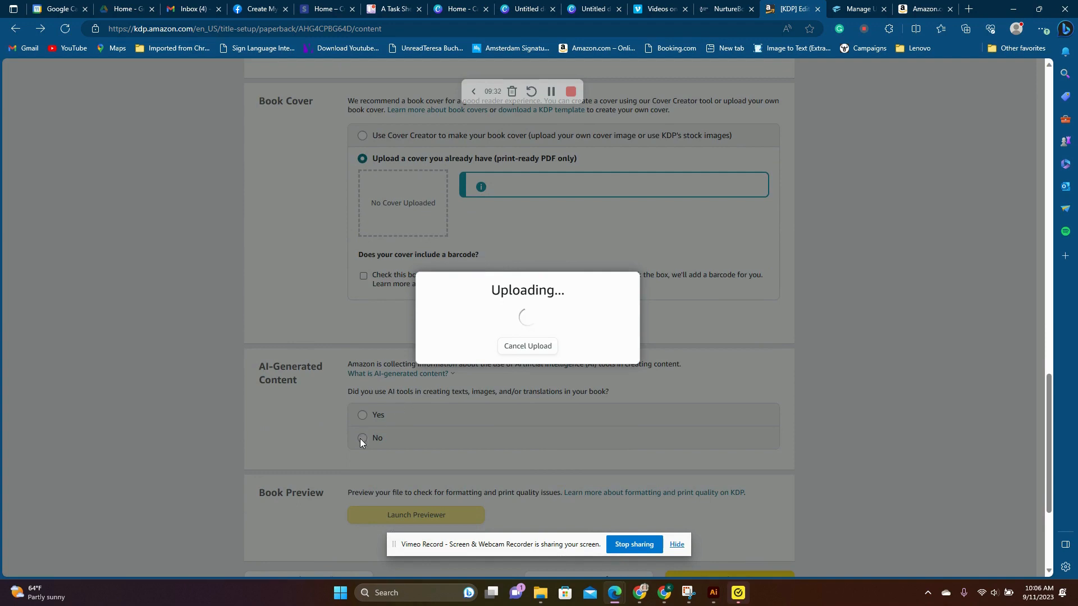
left_click(364, 439)
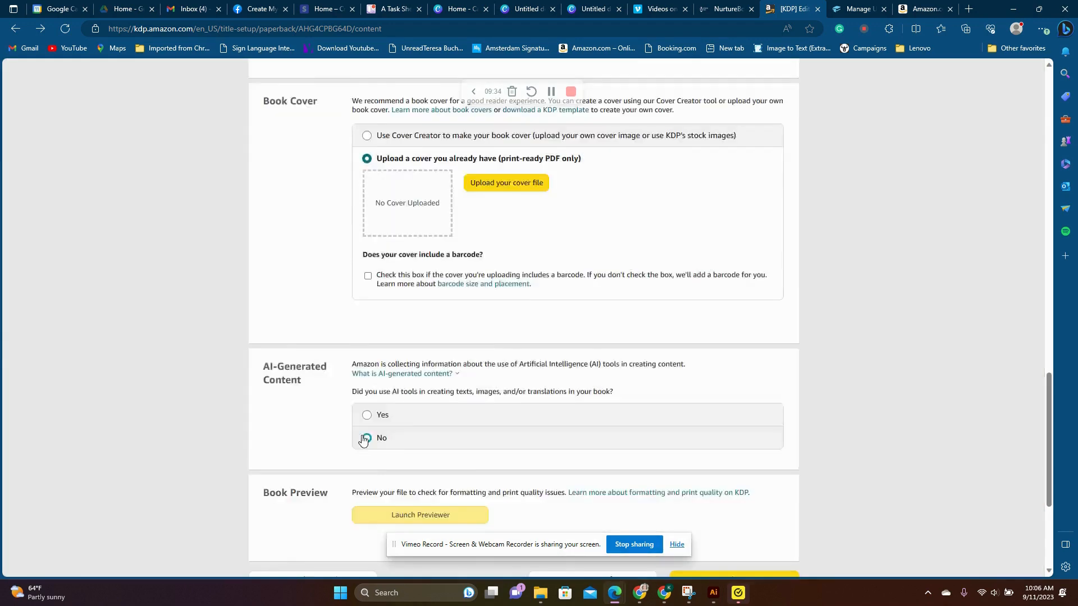
scroll(365, 437, "up", 4)
scroll(377, 430, "down", 6)
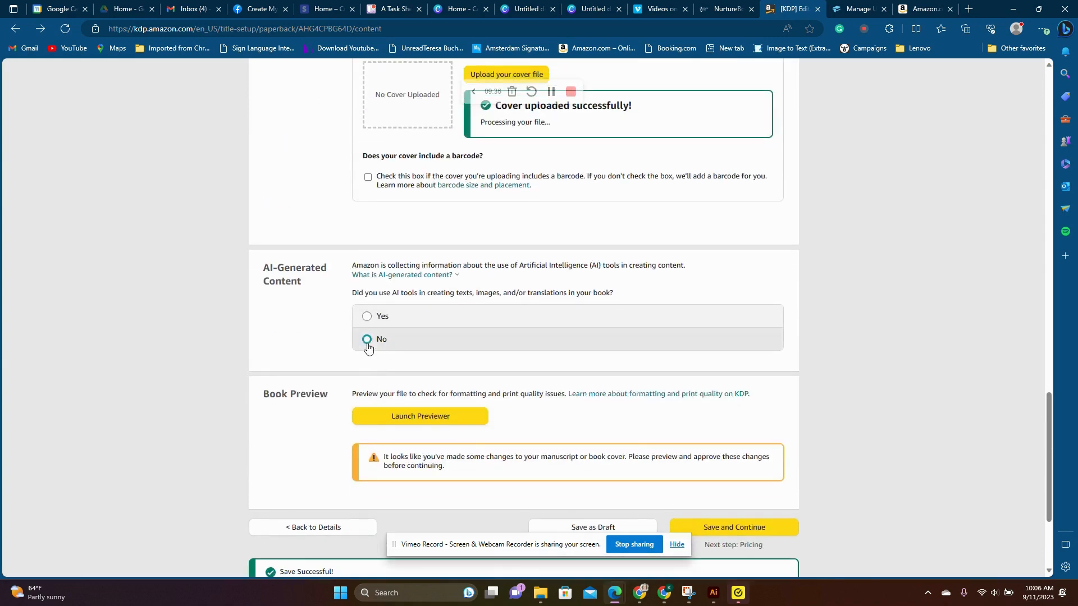
left_click(367, 340)
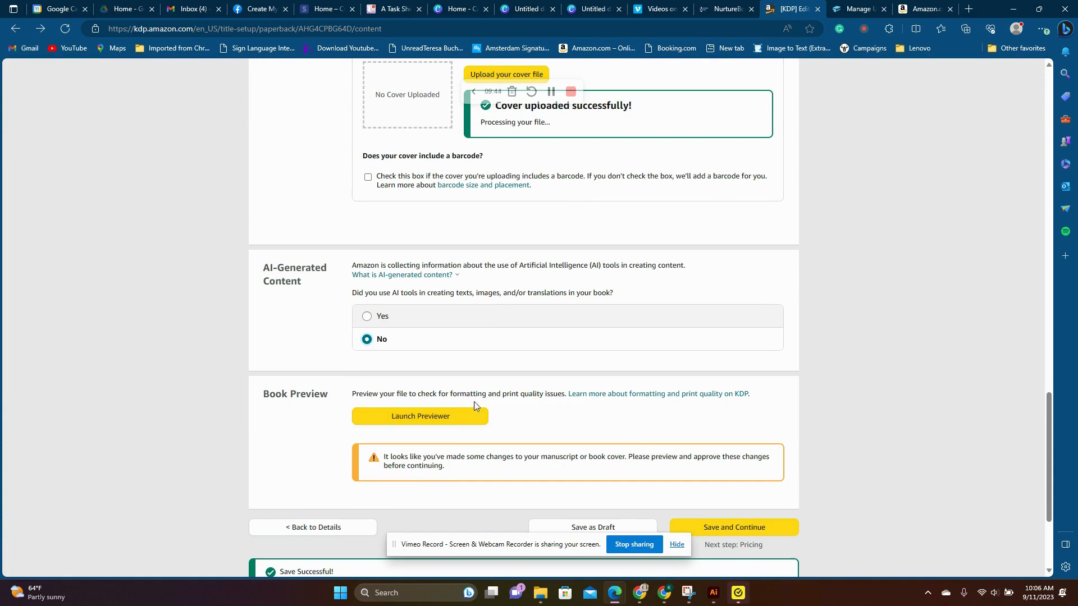
- Launch the print previewer, check the full cover and the first interior spreads, and approve the proof
left_click(470, 416)
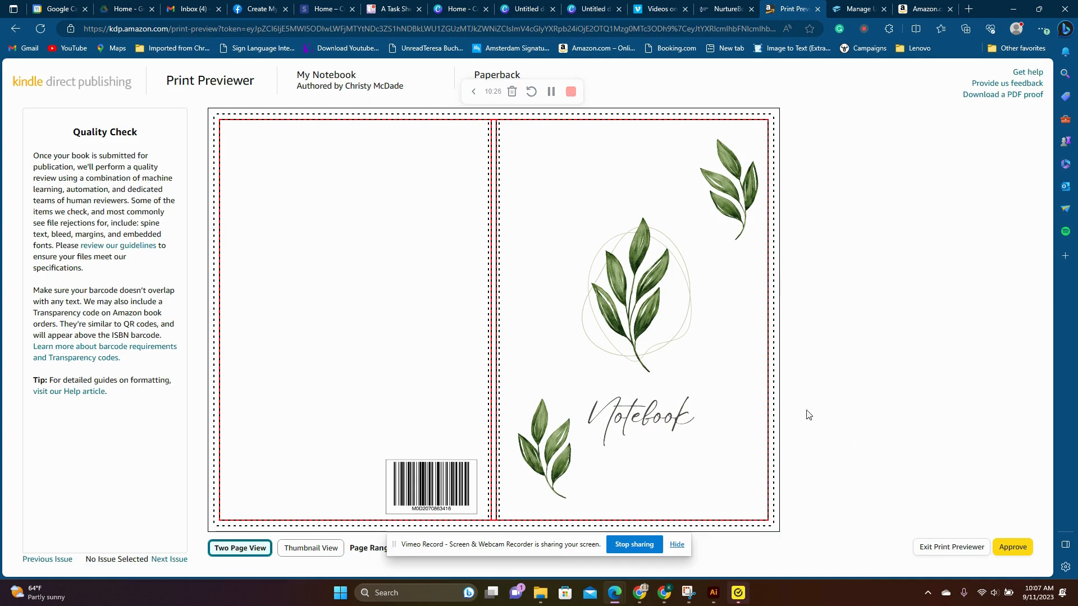
mouse_move(744, 309)
left_click(754, 282)
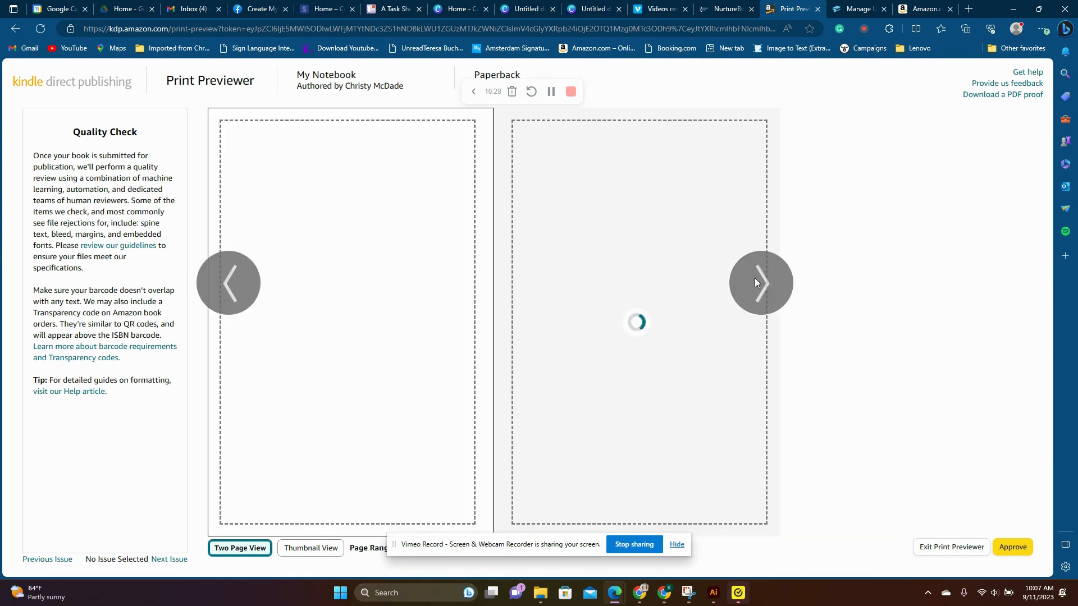
left_click(754, 283)
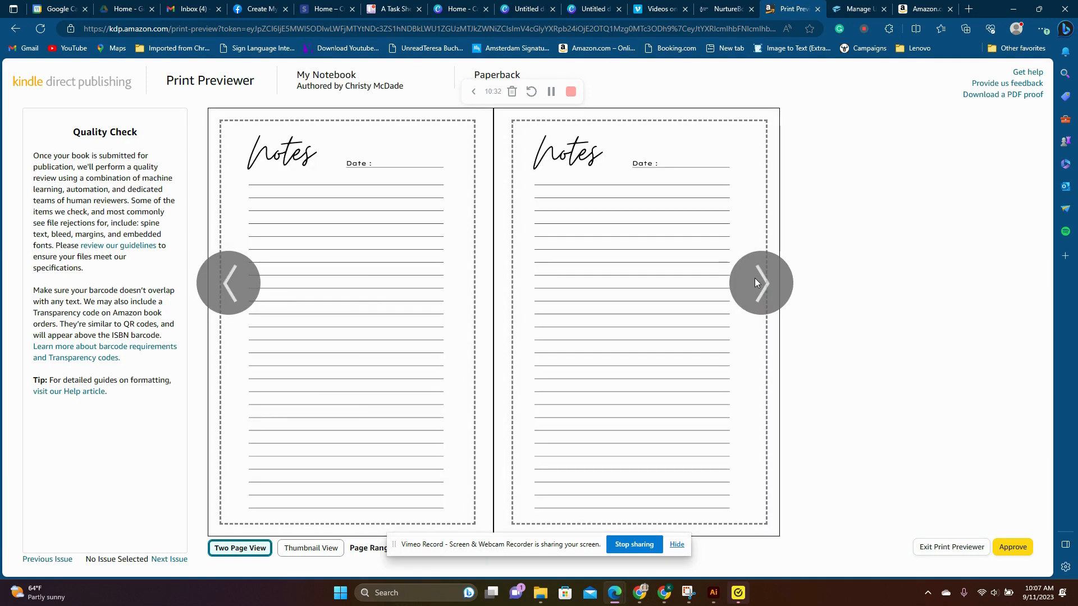
left_click(755, 282)
left_click(231, 286)
left_click(239, 285)
left_click(239, 285)
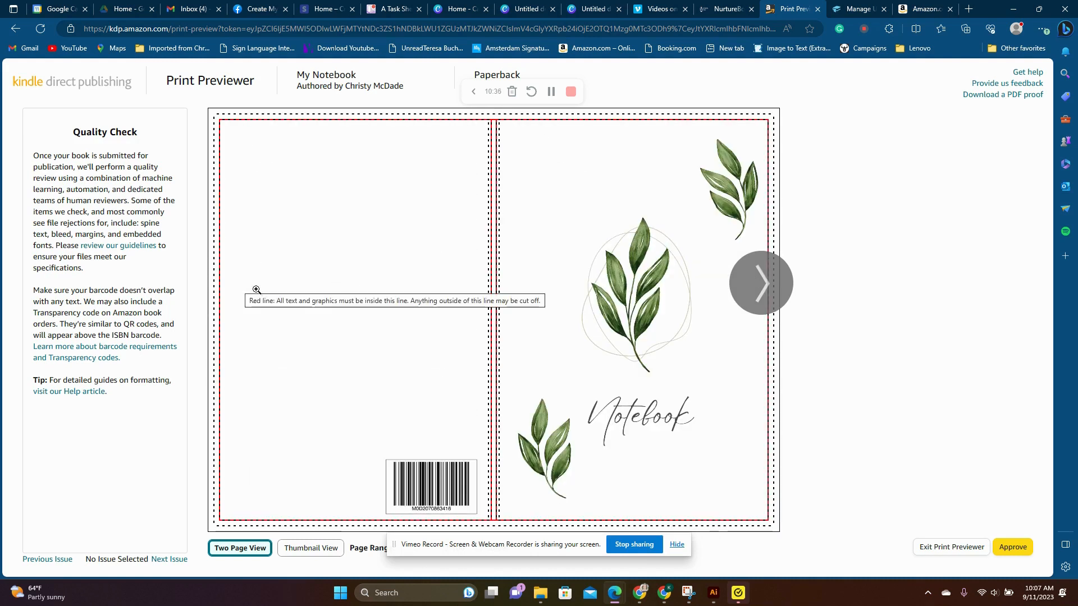
left_click(1017, 550)
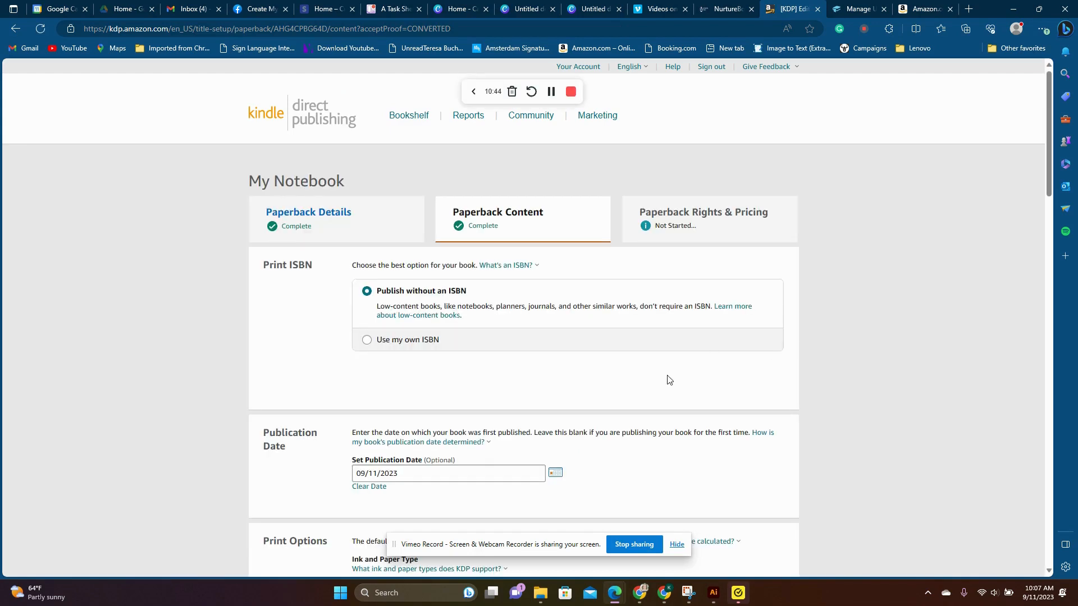
- Review the uploaded files and printing cost summary, then save the paperback content and continue to pricing
scroll(670, 376, "down", 15)
scroll(677, 383, "down", 10)
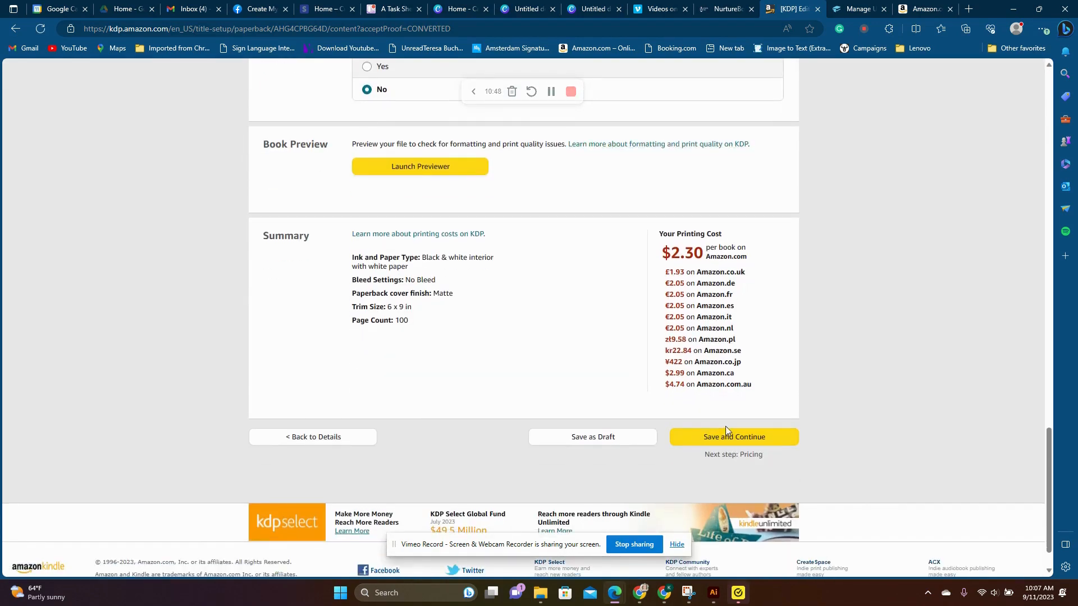
scroll(728, 437, "up", 8)
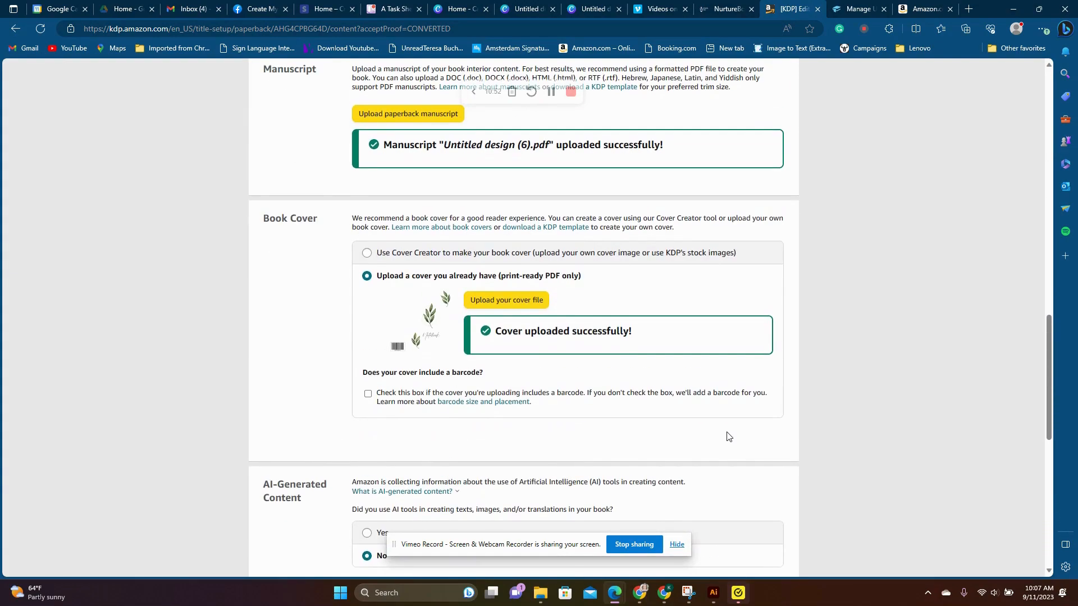
scroll(728, 437, "down", 10)
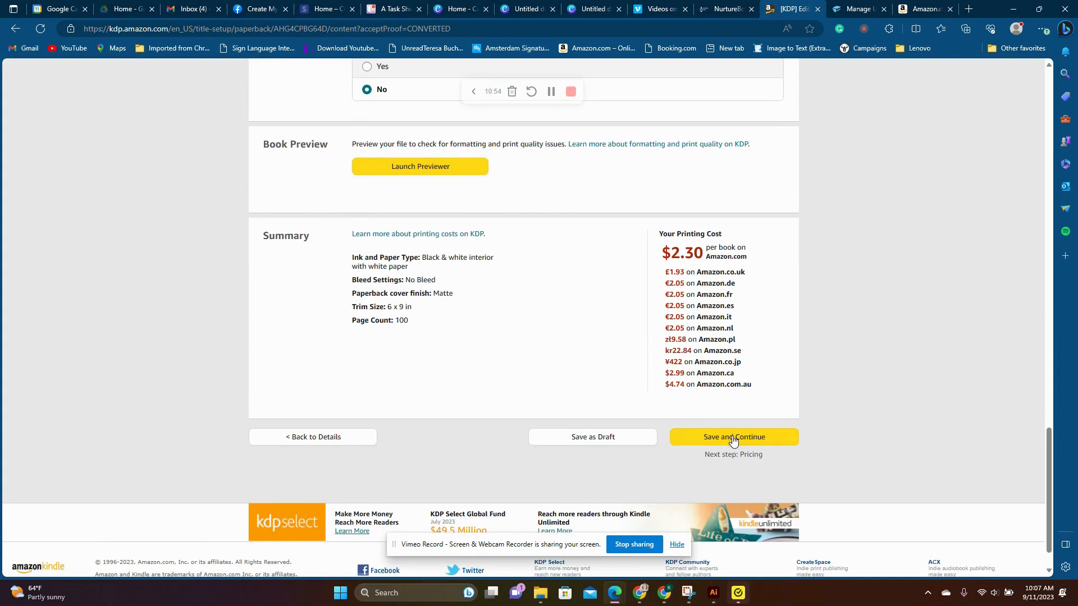
left_click(730, 437)
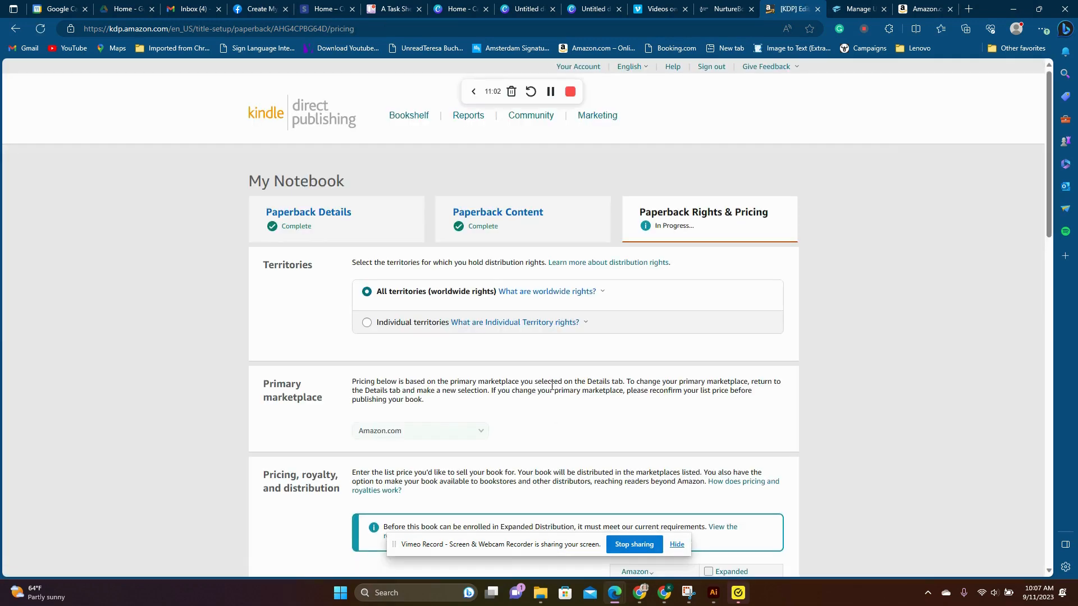
- Set the Amazon.com list price to 8.95 USD and review the converted marketplace prices and publishing options
scroll(429, 275, "down", 5)
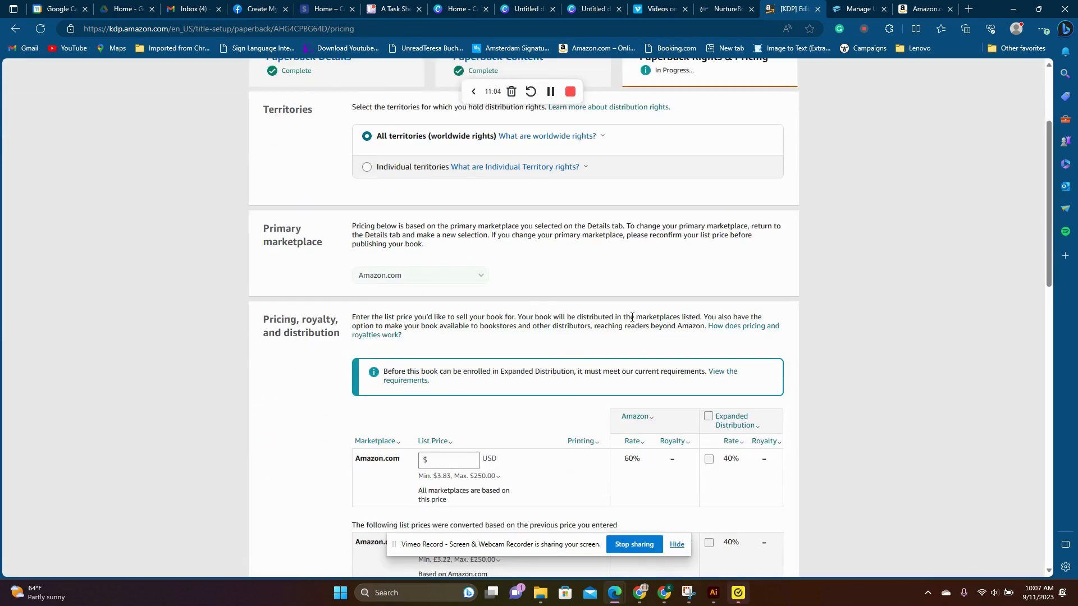
left_click(463, 303)
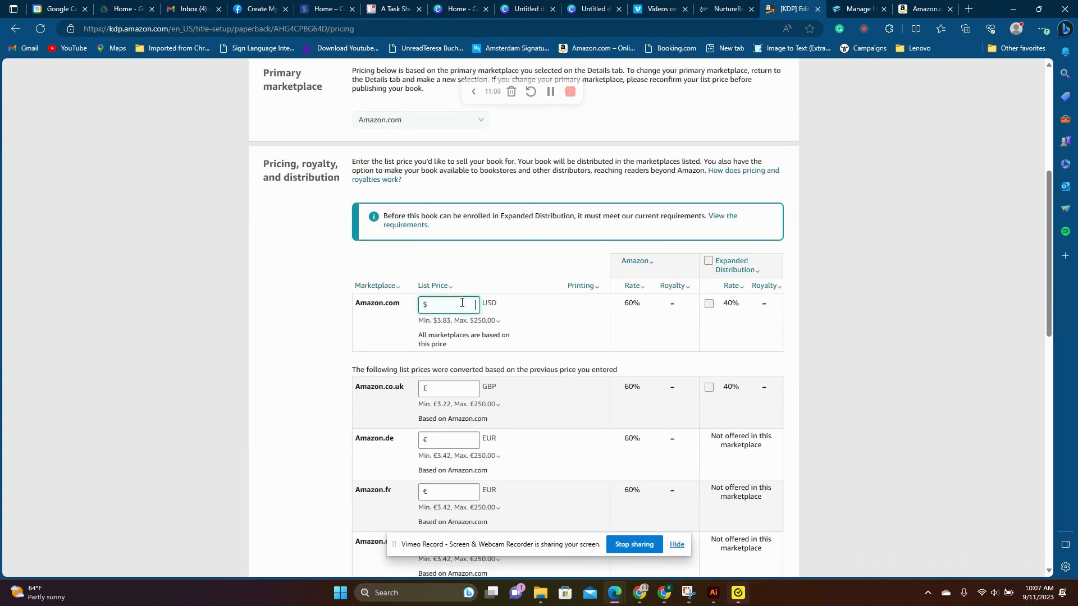
left_click(475, 260)
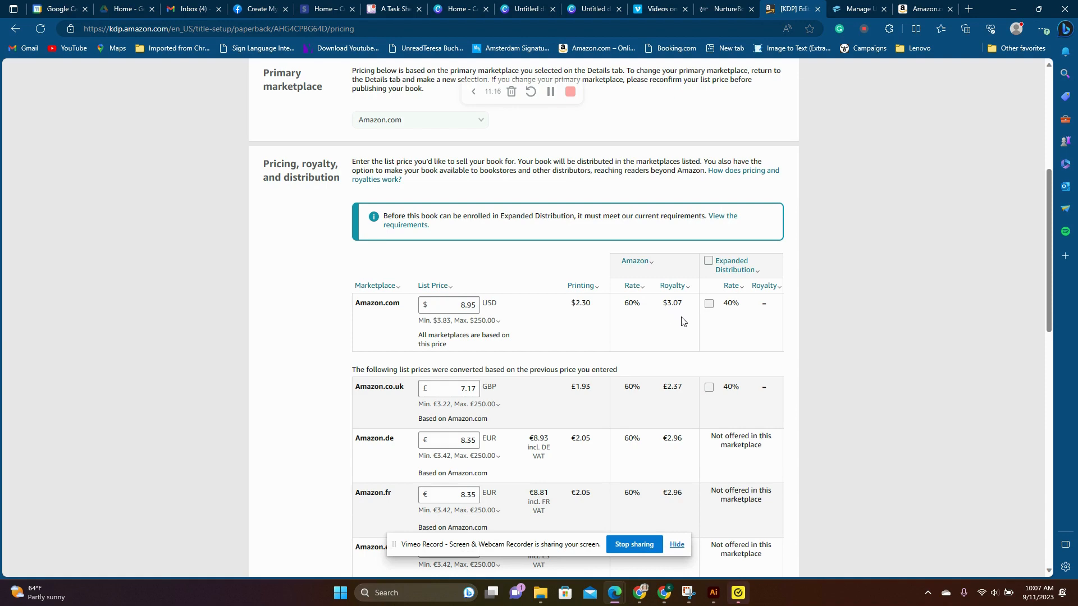
scroll(665, 325, "down", 12)
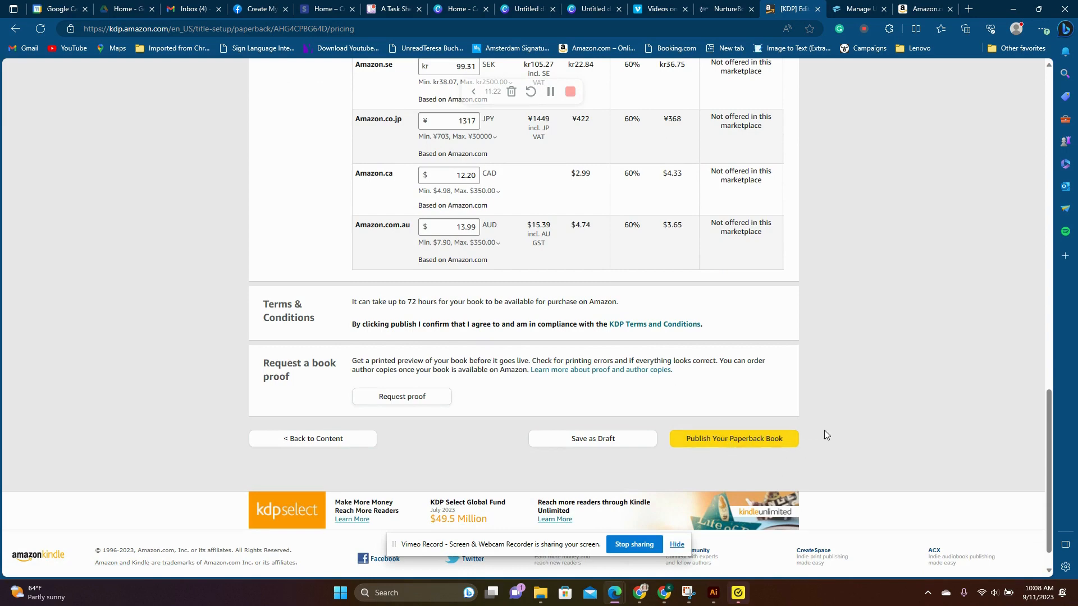
scroll(830, 393, "up", 20)
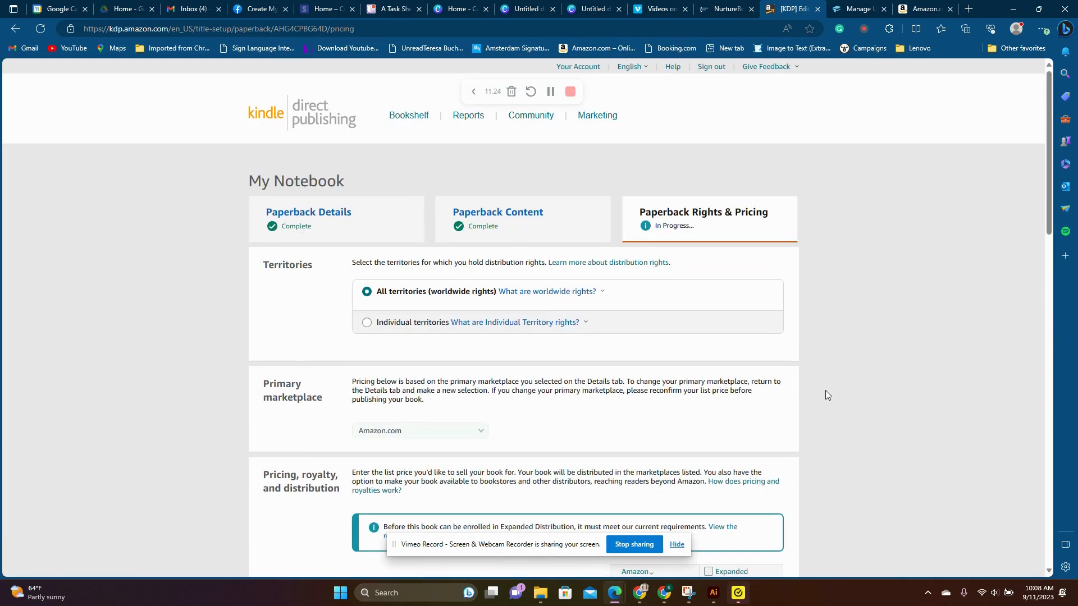